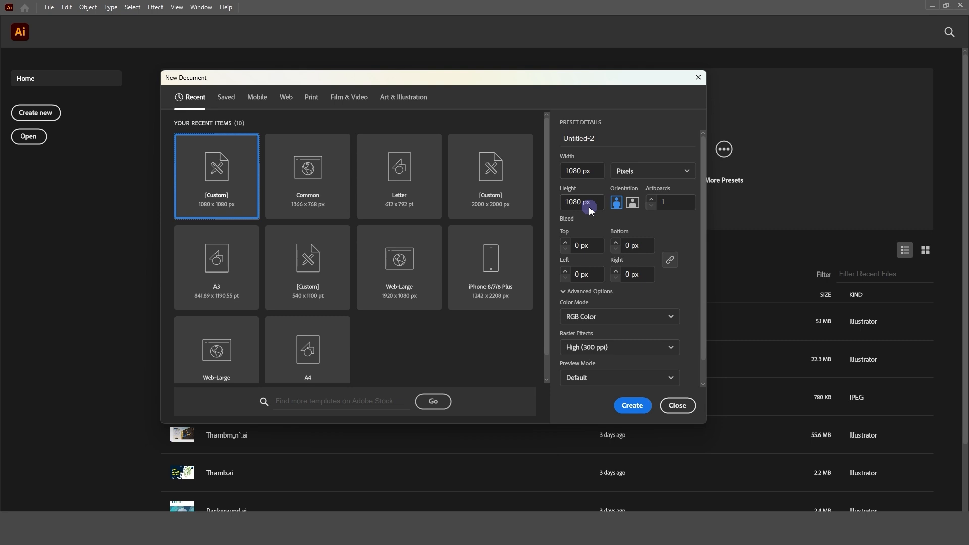
Create a new 1080 × 1080 px document with one artboard, RGB color and 300 ppi raster effects
left_click(672, 201)
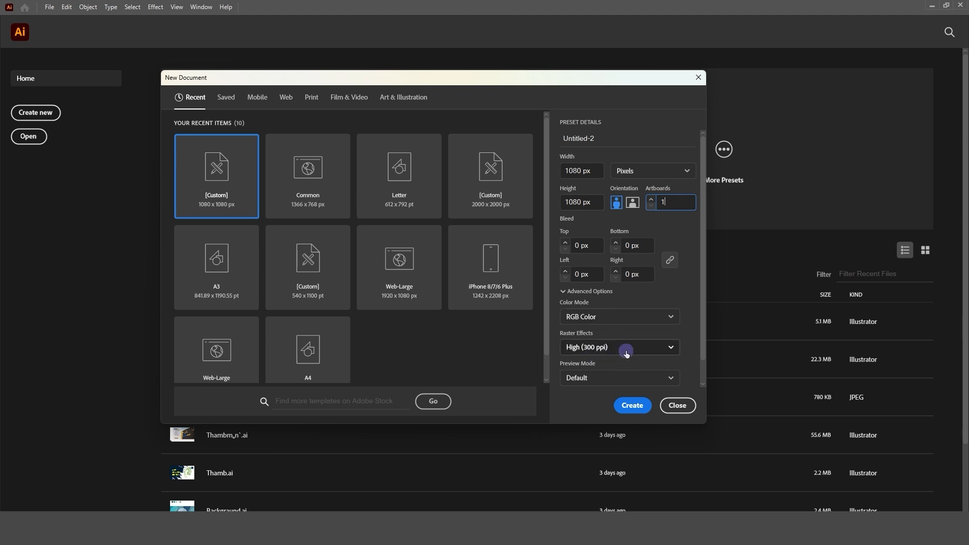
left_click(634, 407)
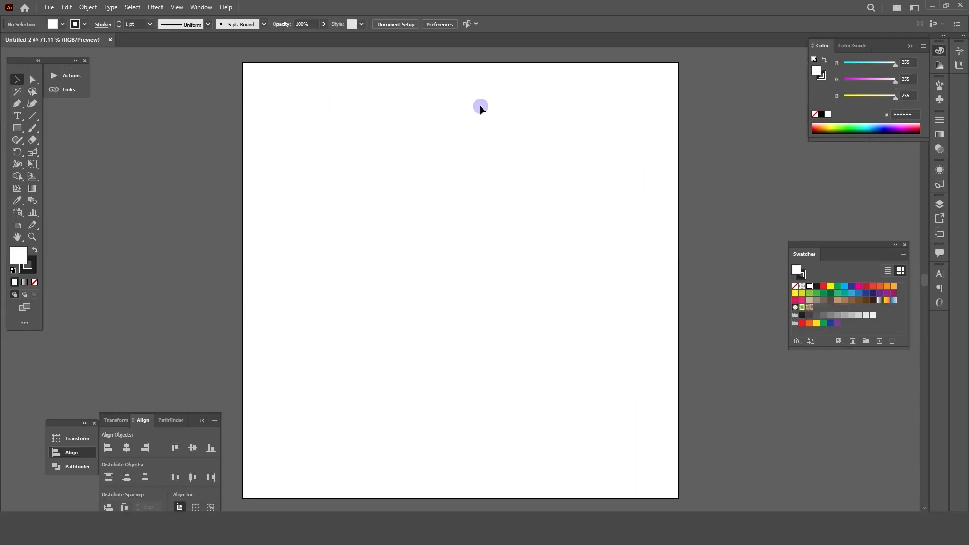
Examine the finished pizza flyer above the artboard: its logo, Home Delivery badge, clipped pizza photo and text strip
scroll(520, 225, "down", 1)
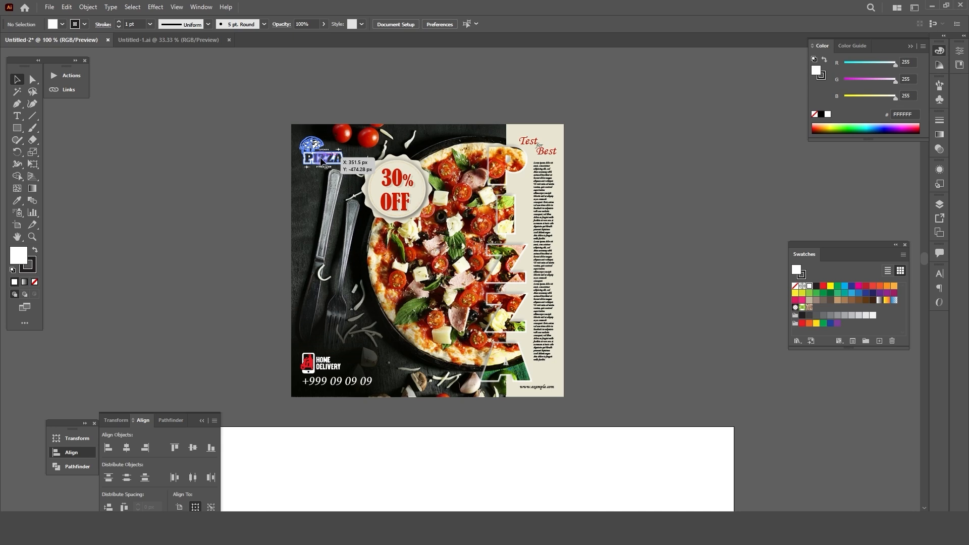
left_click(345, 82)
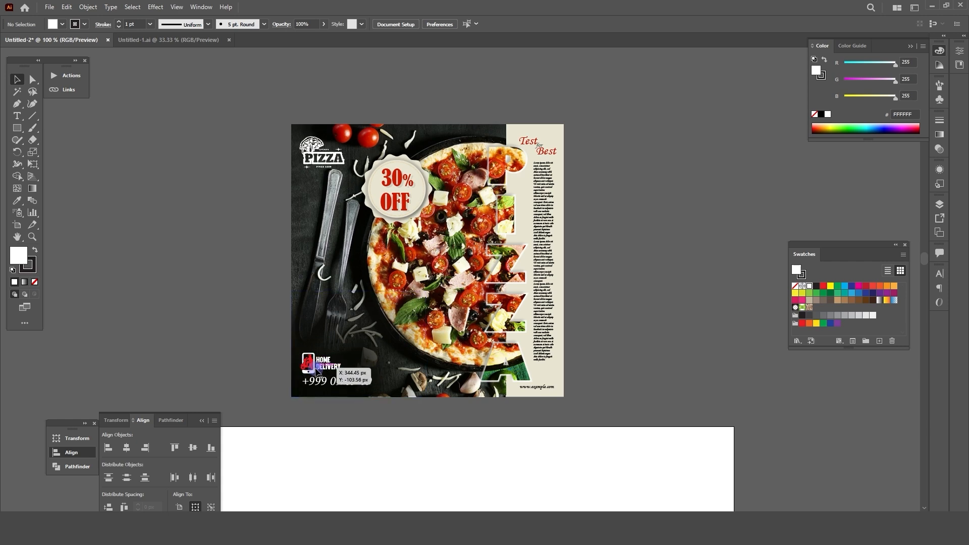
left_click(318, 369)
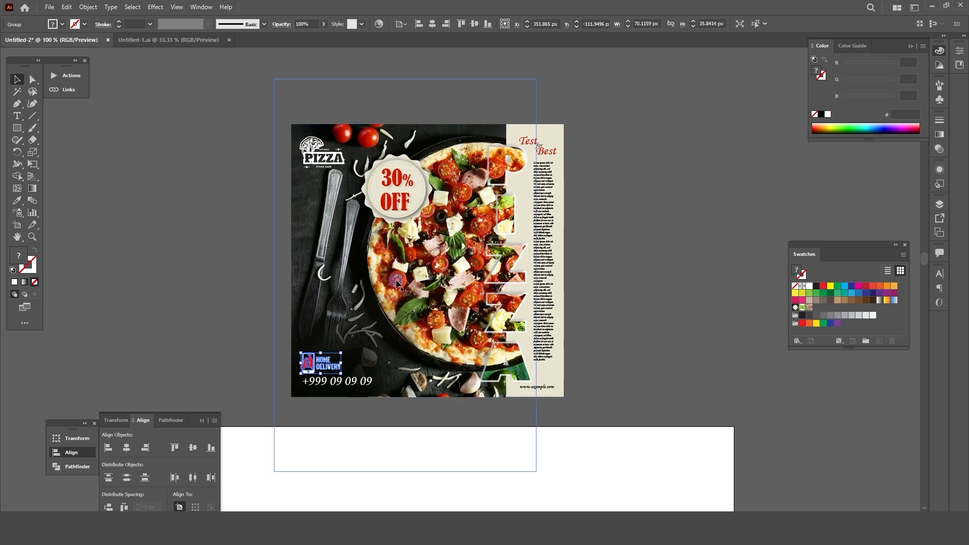
left_click(229, 285)
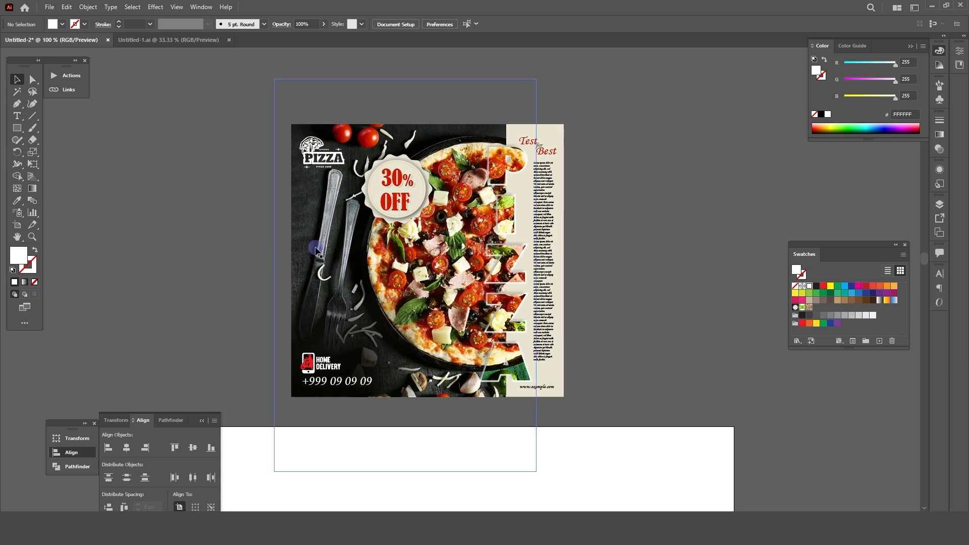
left_click(316, 249)
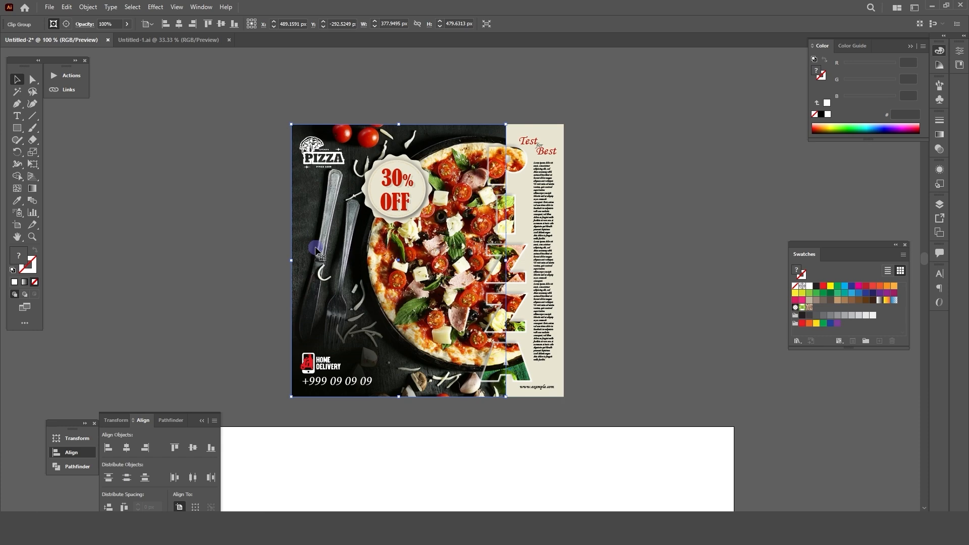
scroll(529, 123, "down", 1)
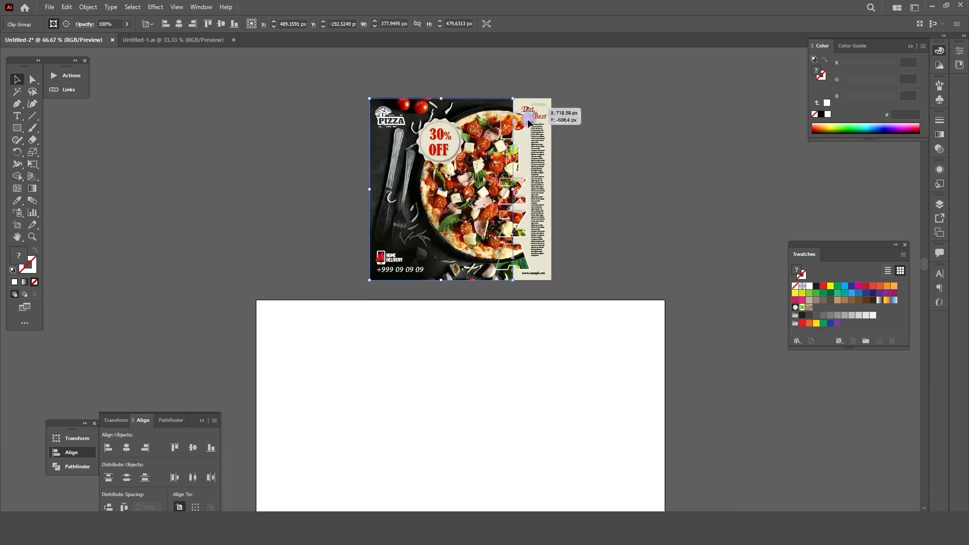
Draw a white rectangle of about 1088 × 1080 px over the blank artboard, starting at its upper-left corner
scroll(529, 123, "down", 5)
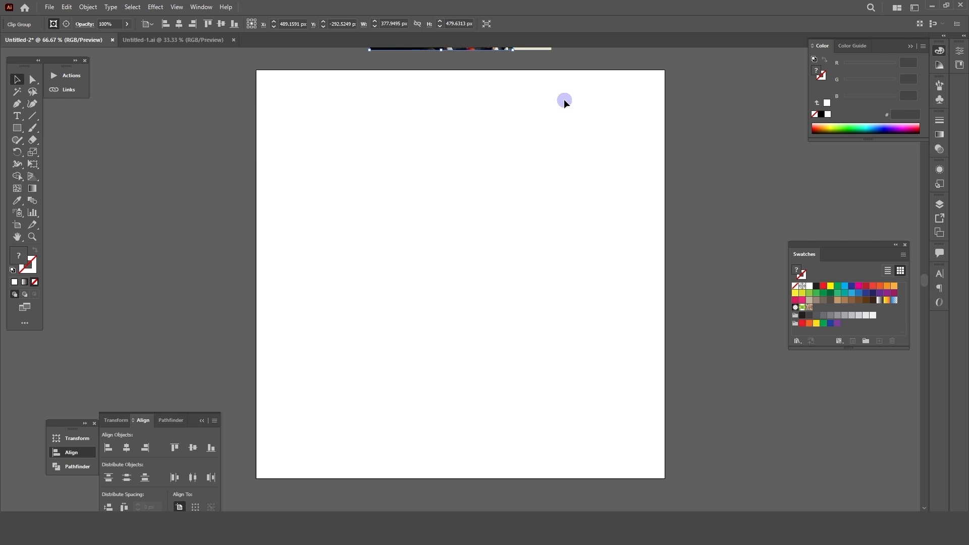
left_click(19, 132)
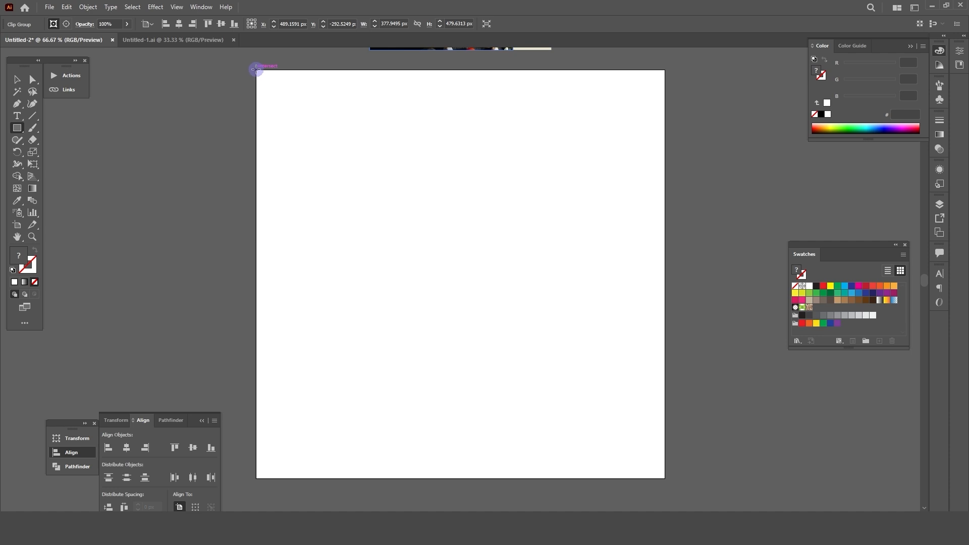
left_click_drag(256, 70, 668, 480)
left_click(17, 80)
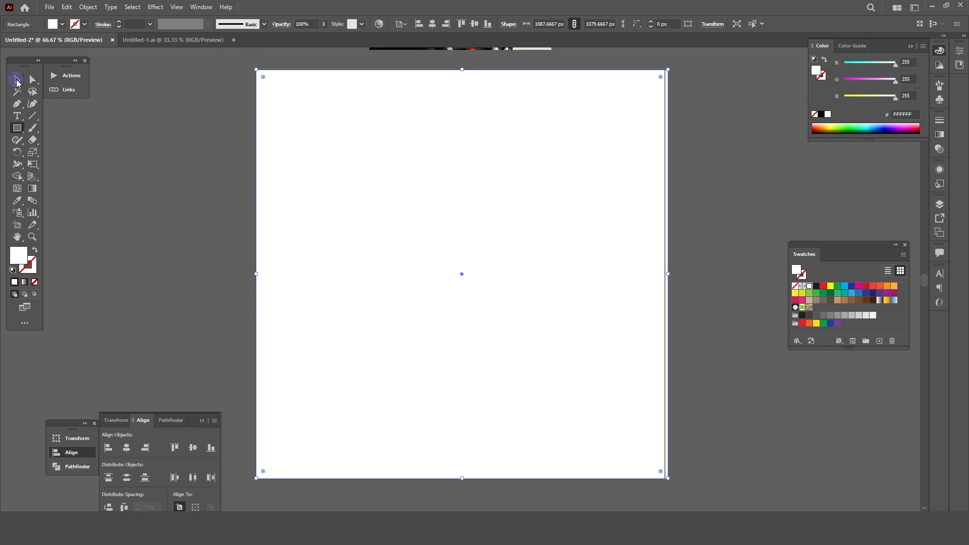
Offset the white rectangle's path by -25 px with Miter joins and a miter limit of 4
left_click(94, 7)
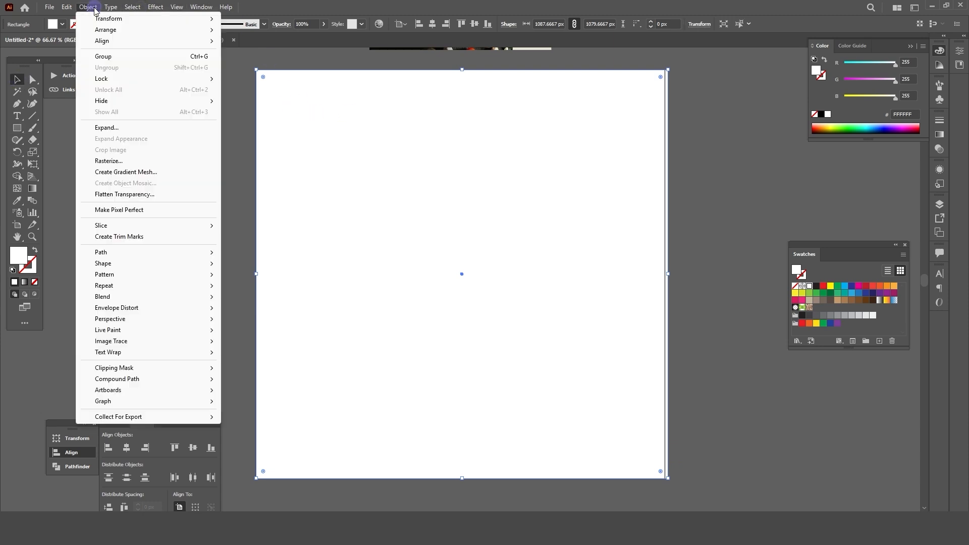
mouse_move(121, 254)
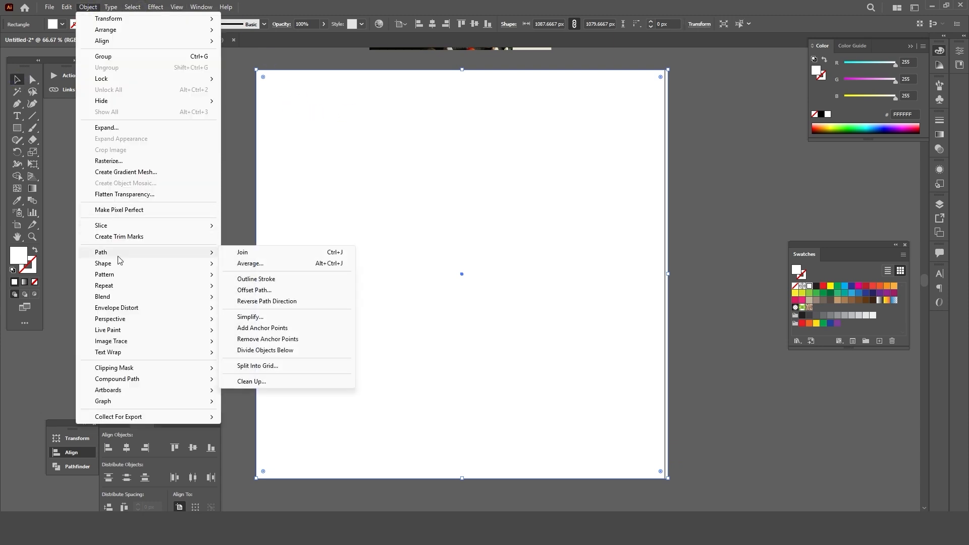
left_click(257, 292)
left_click(502, 195)
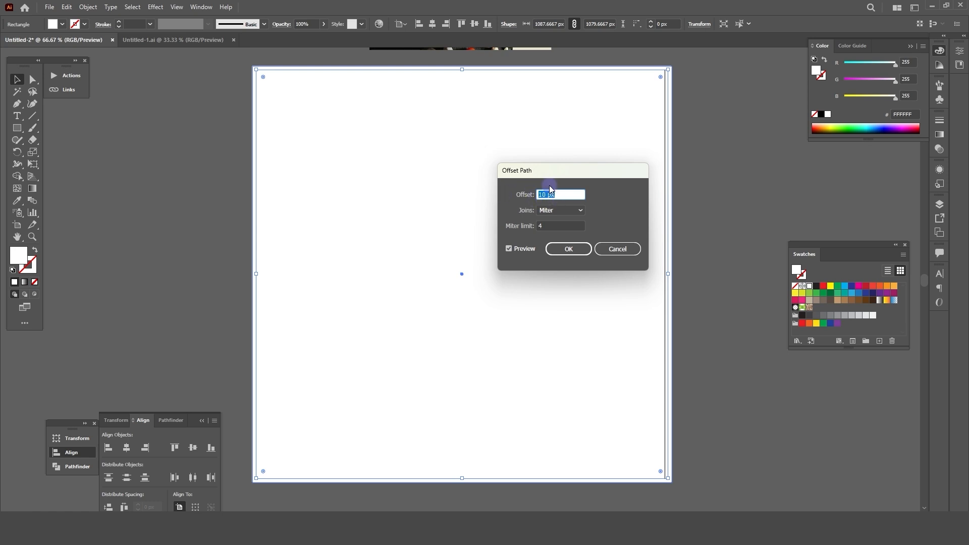
type("-25")
key("Tab")
left_click(565, 194)
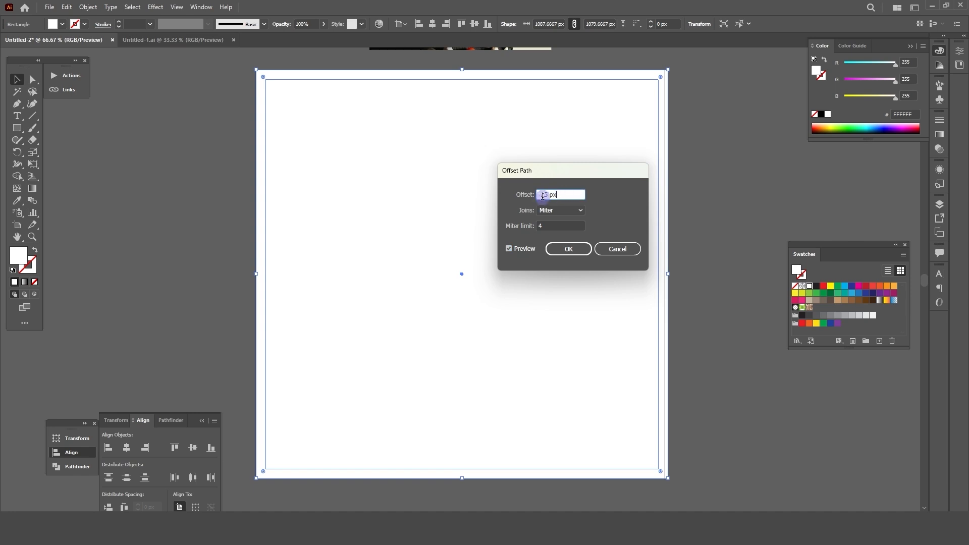
left_click(648, 270)
left_click(567, 252)
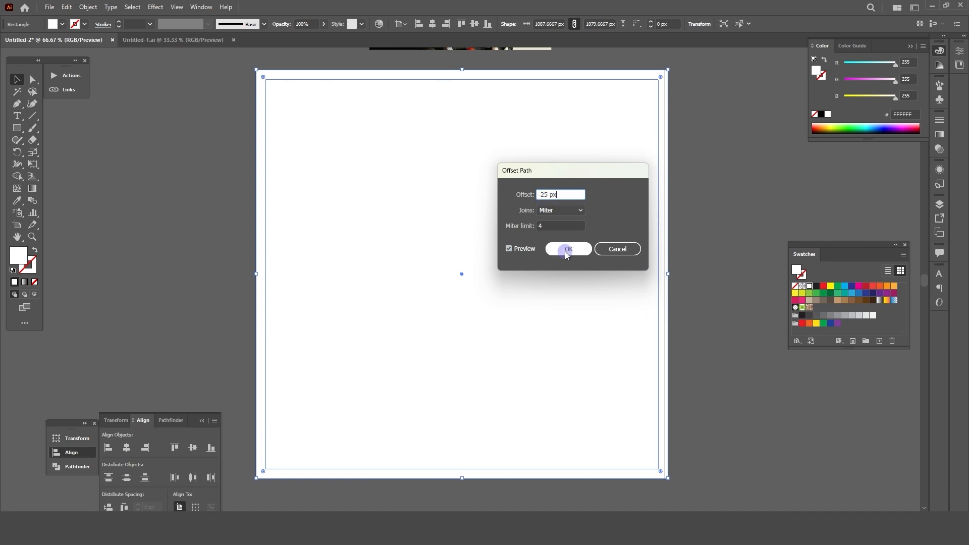
Narrow the outer rectangle to the artboard's 1080 px width and the inset rectangle to about 1030 px wide
left_click(203, 94)
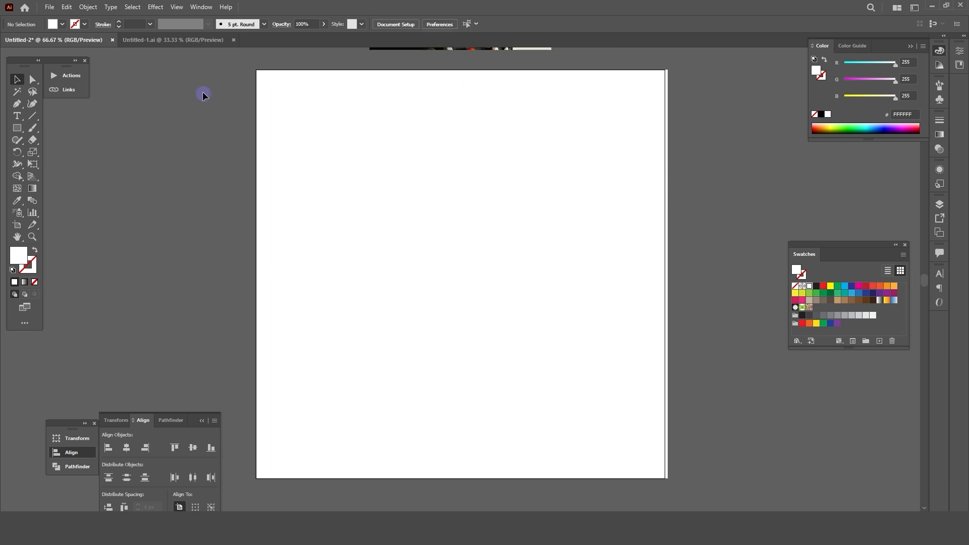
left_click(279, 108)
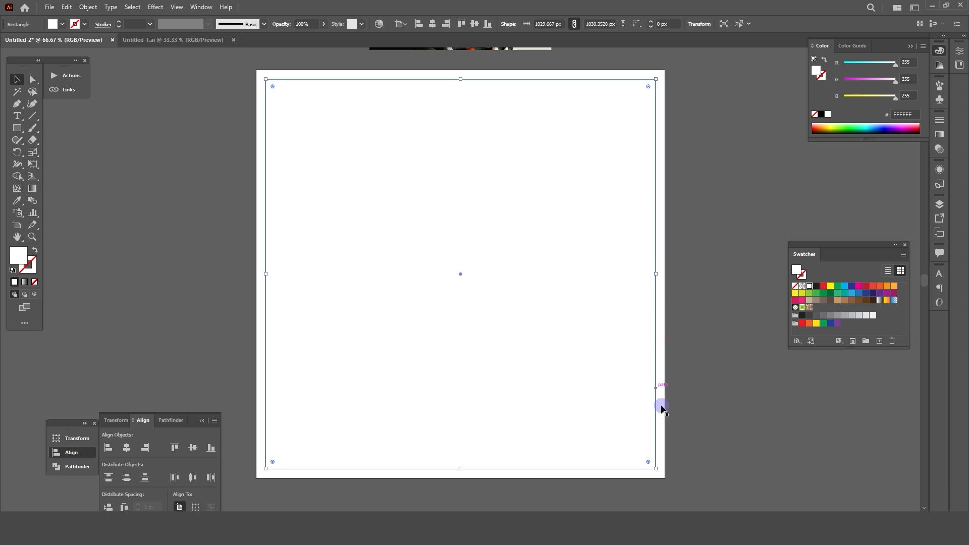
left_click(281, 226)
Convert the inset rectangle into margin guides
left_click(277, 87)
right_click(389, 157)
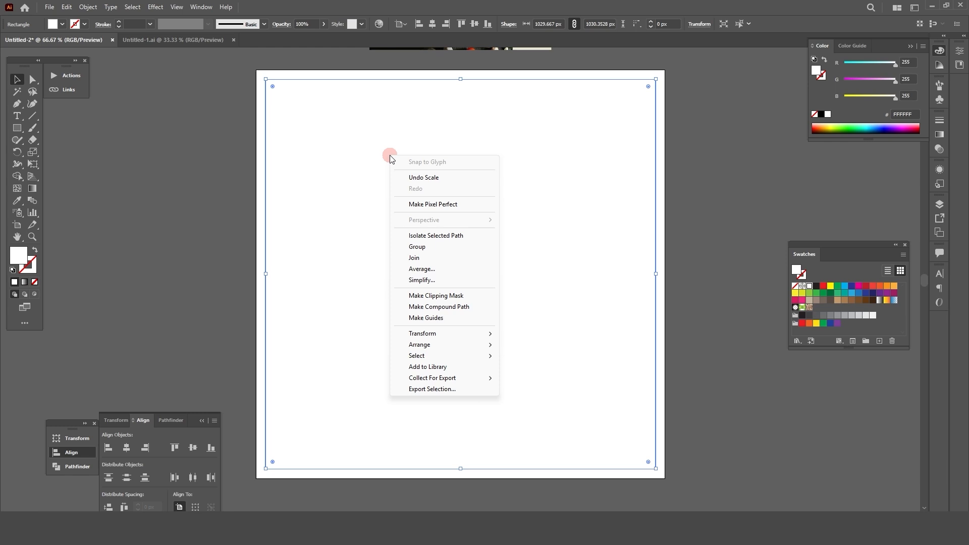
left_click(430, 318)
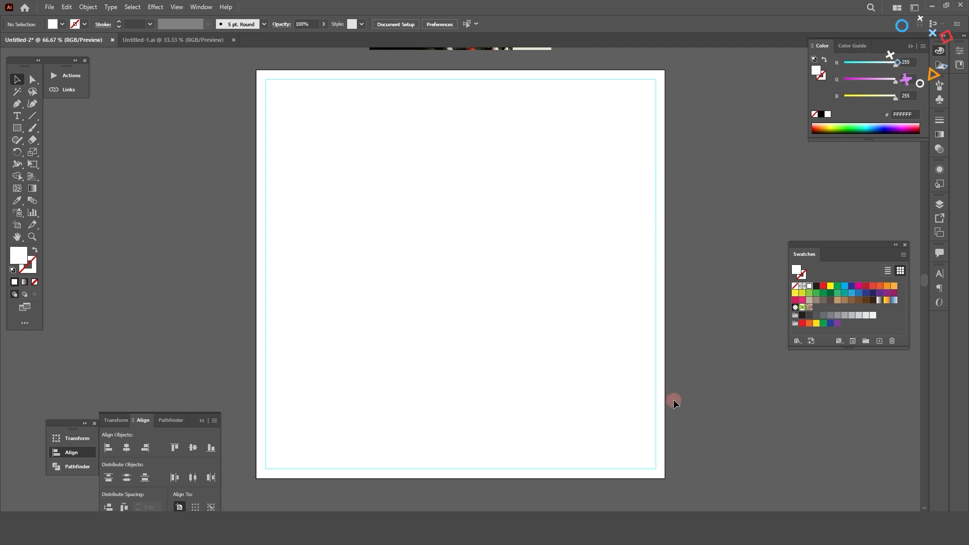
Lock the white background rectangle in place over the artboard
left_click(374, 218)
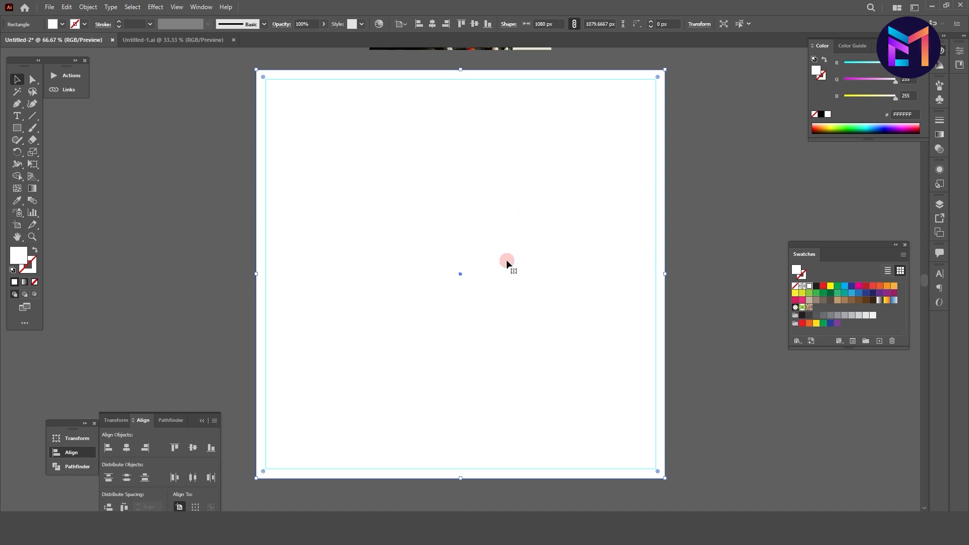
left_click_drag(507, 259, 516, 271)
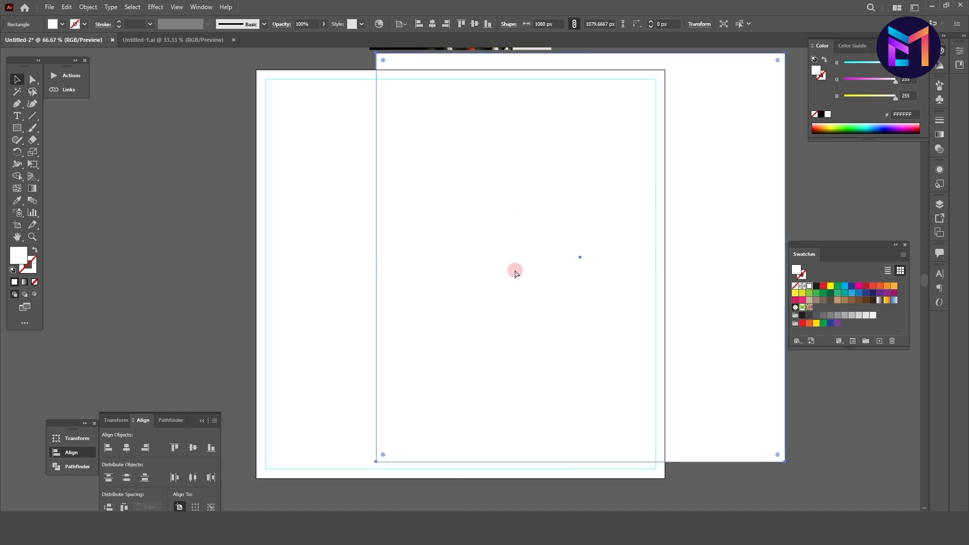
key("ctrl+z")
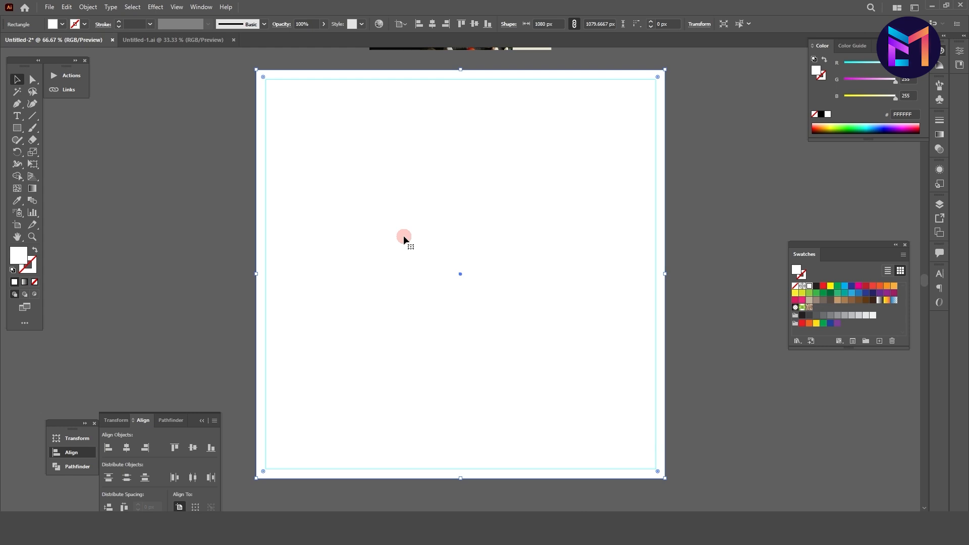
key("ctrl+2")
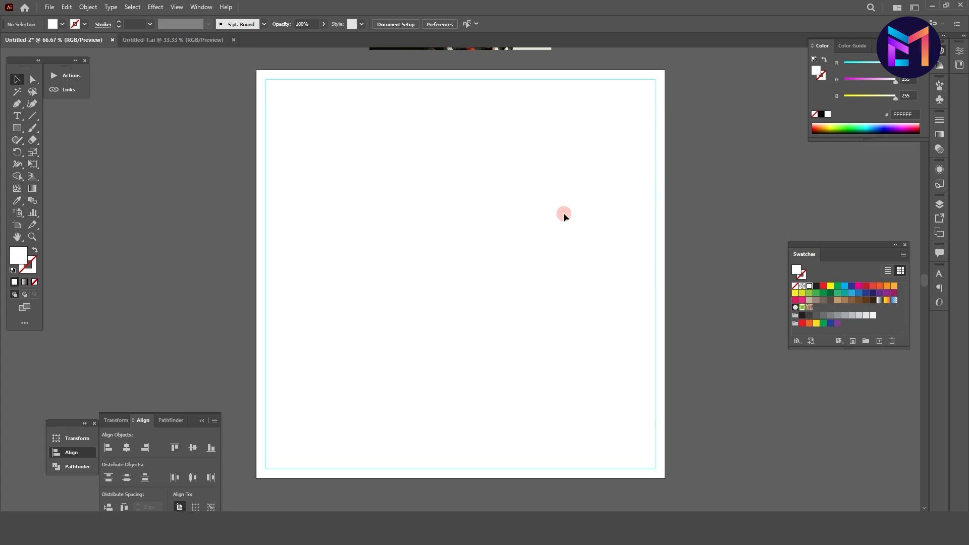
Switch to the Firefox browser and open pixabay.com
scroll(564, 216, "up", 4)
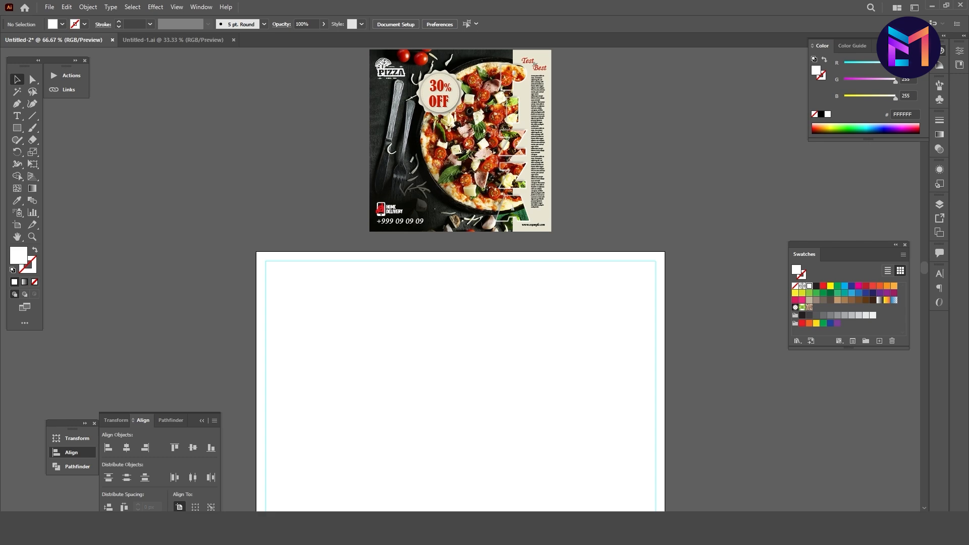
left_click(384, 511)
left_click(181, 31)
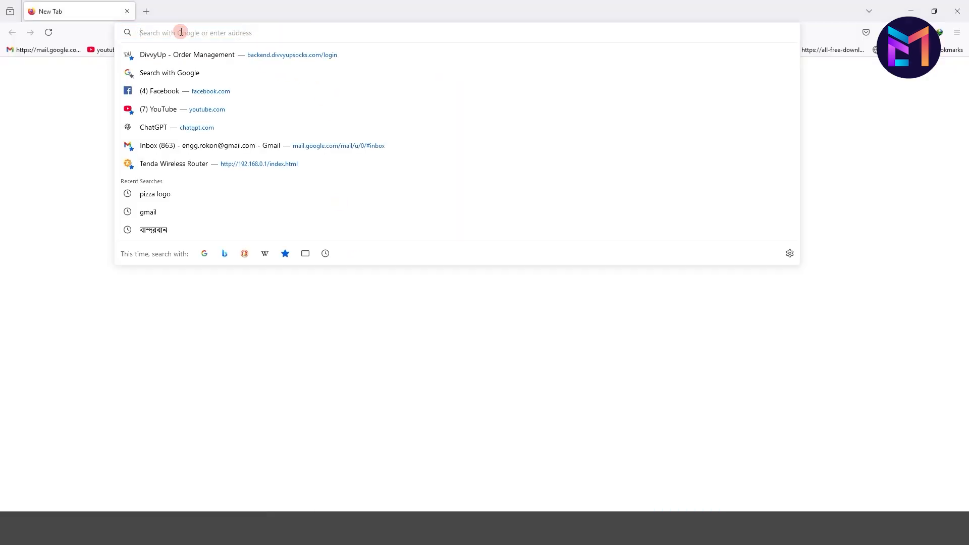
type("pixabay.com")
key("Return")
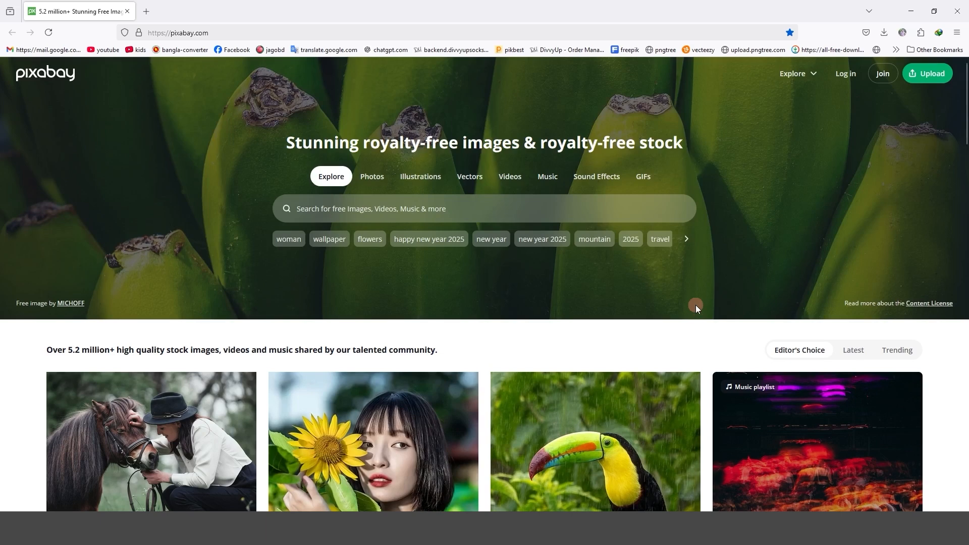
Search Pixabay for pizza and open the dark portrait photo of a pizza with a knife and fork beside it
left_click(462, 210)
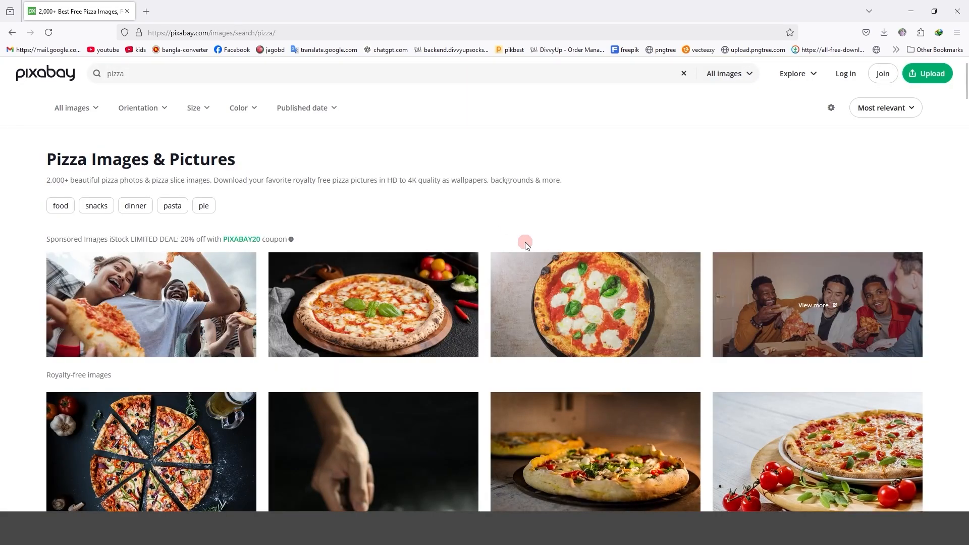
scroll(525, 241, "down", 20)
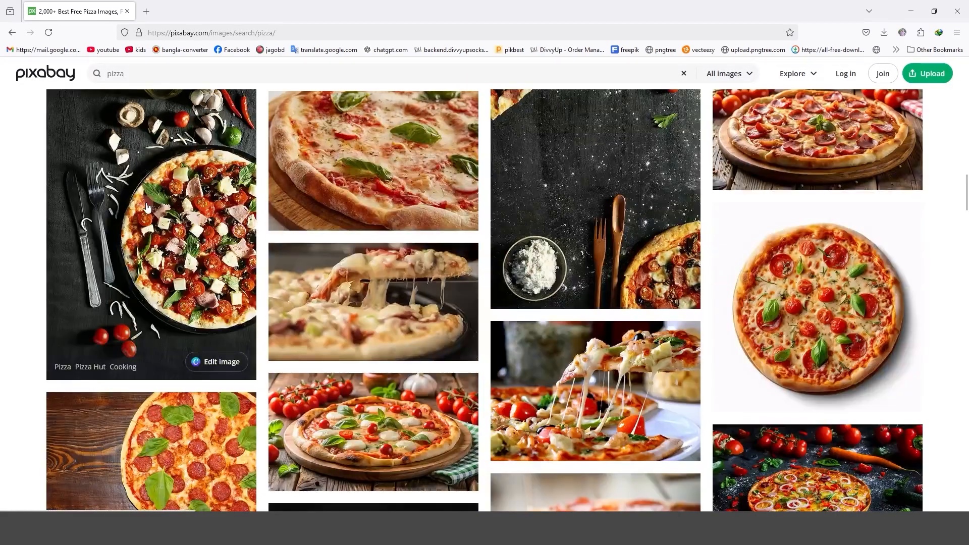
left_click(146, 202)
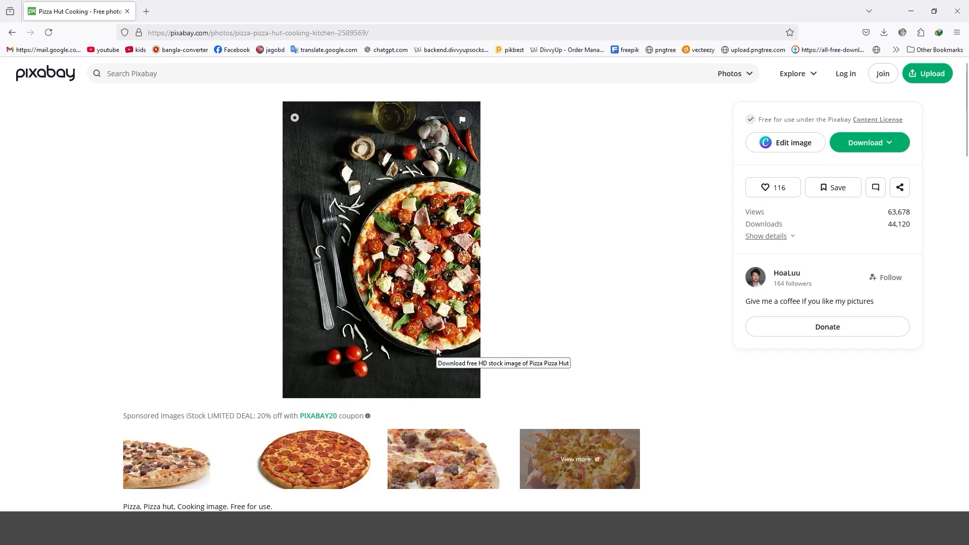
Download the pizza photo as a JPG at 1280×1920
left_click(894, 150)
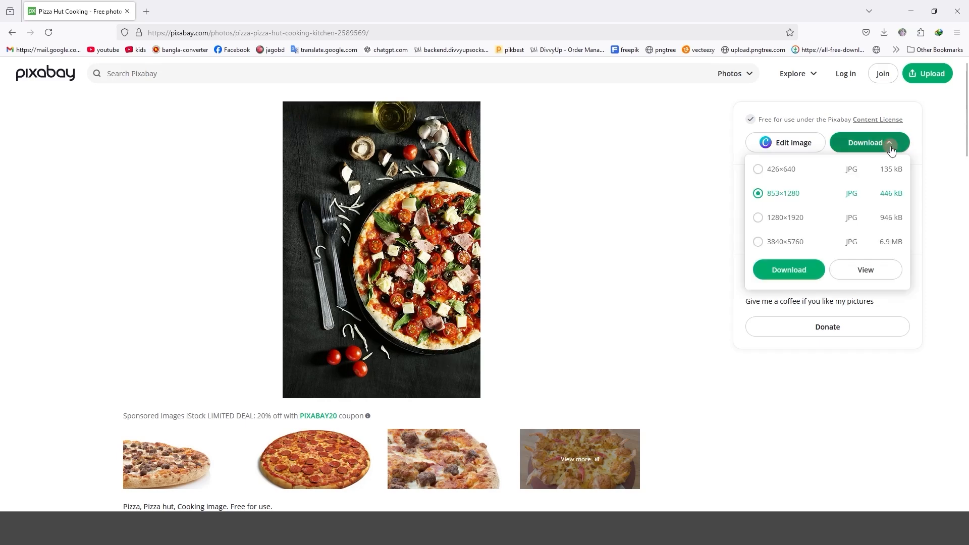
left_click(770, 223)
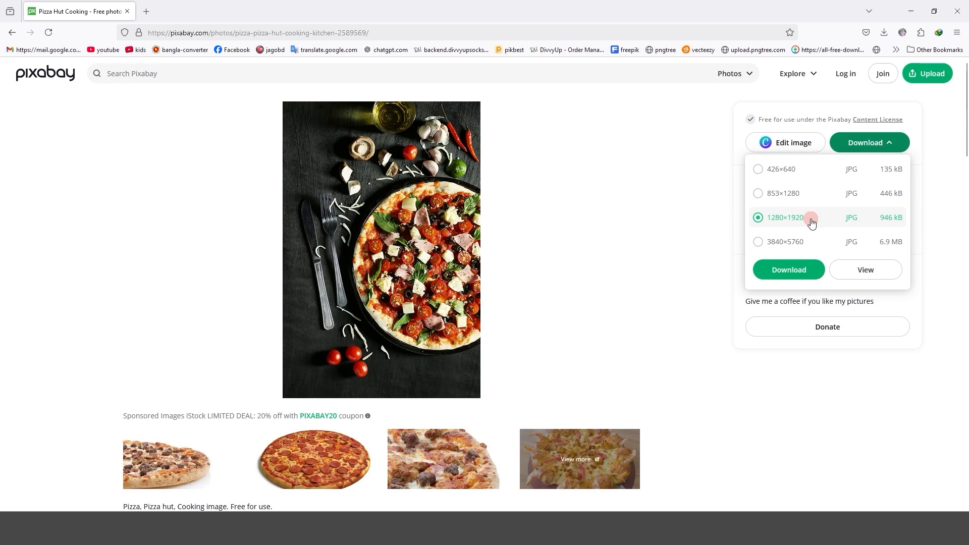
left_click(793, 271)
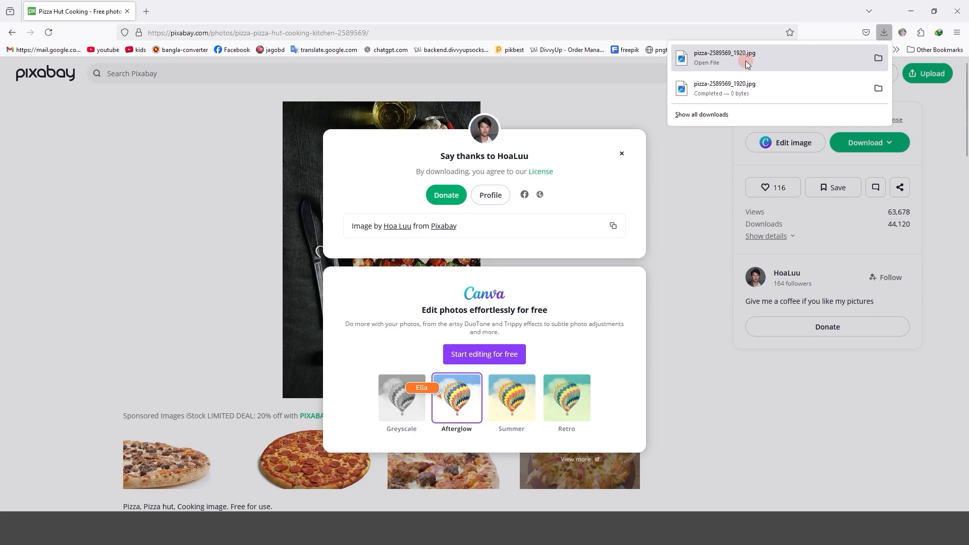
Show the downloaded pizza-2589569_1920.jpg in its folder and place it onto the artboard in Illustrator
left_click(879, 58)
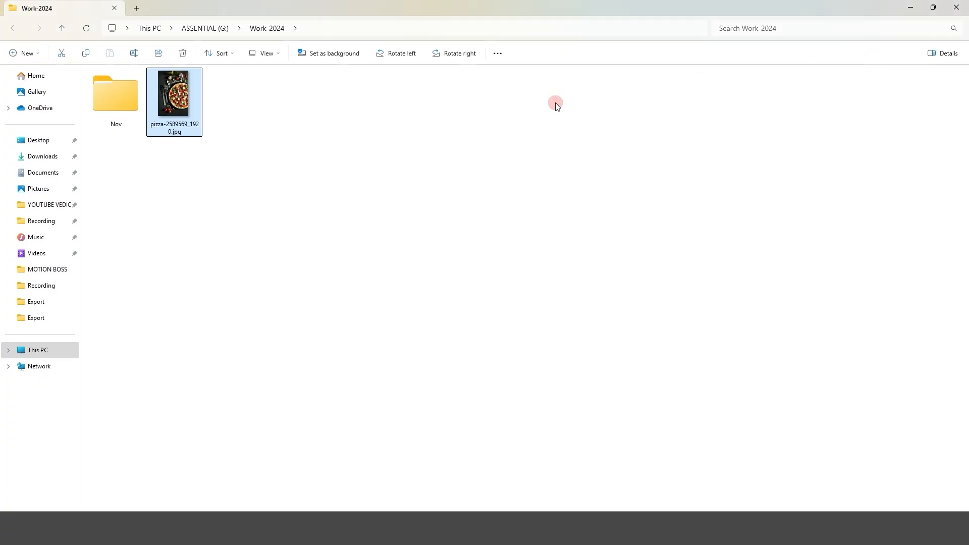
left_click_drag(160, 101, 491, 298)
scroll(523, 343, "up", 6)
scroll(565, 341, "down", 3)
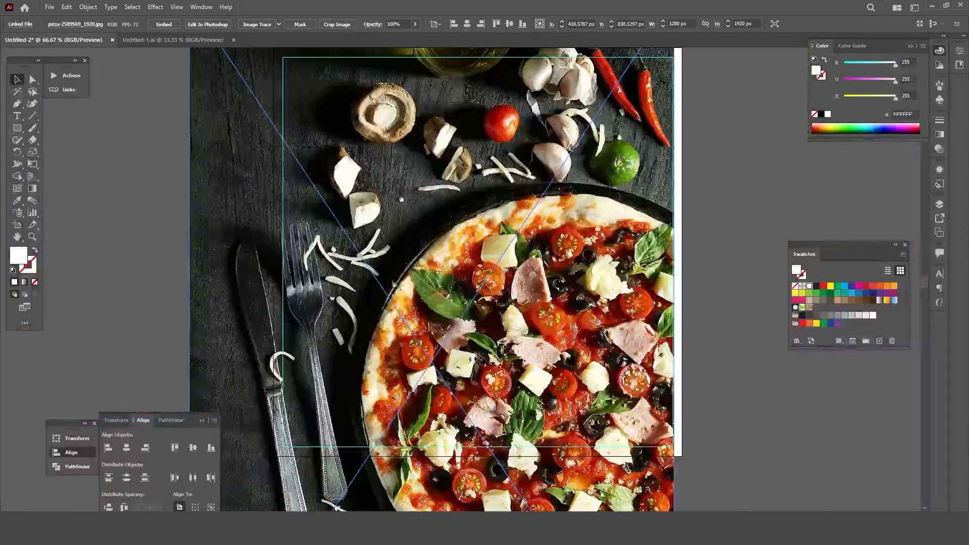
Scale the placed pizza photo proportionally to about 895 × 1343 px and position it over the artboard's left part
scroll(326, 136, "up", 4)
scroll(429, 202, "down", 6)
left_click_drag(578, 425, 463, 253)
left_click_drag(441, 204, 476, 222)
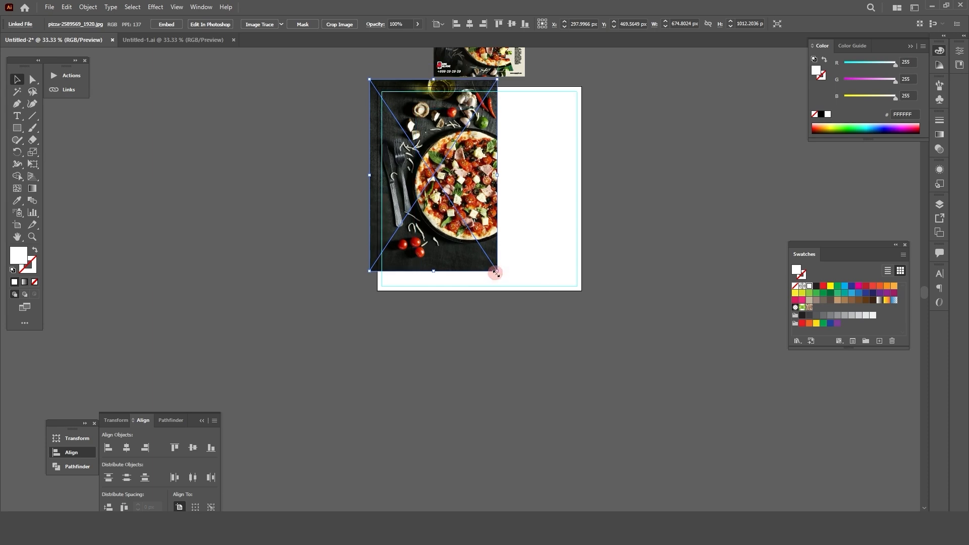
left_click_drag(497, 272, 539, 346)
key("ctrl+=")
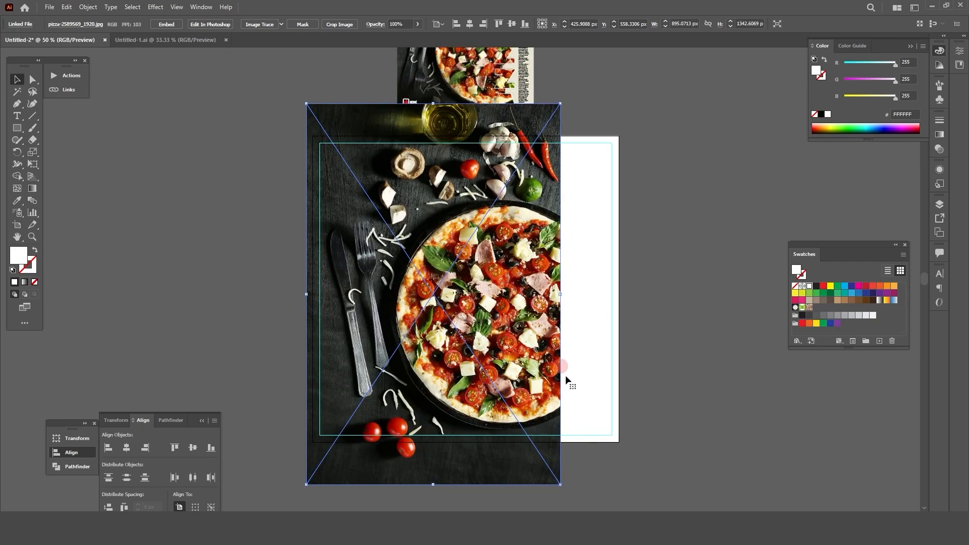
Enlarge the photo proportionally to about 975 × 1463 px and shift it up, leaving a blank strip along the artboard's right edge
left_click_drag(560, 485, 685, 315)
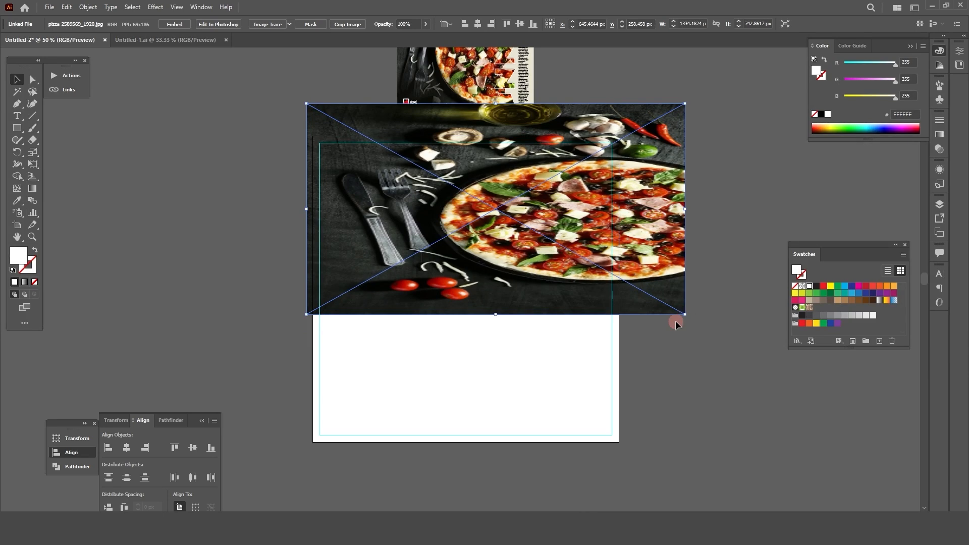
key("ctrl+z")
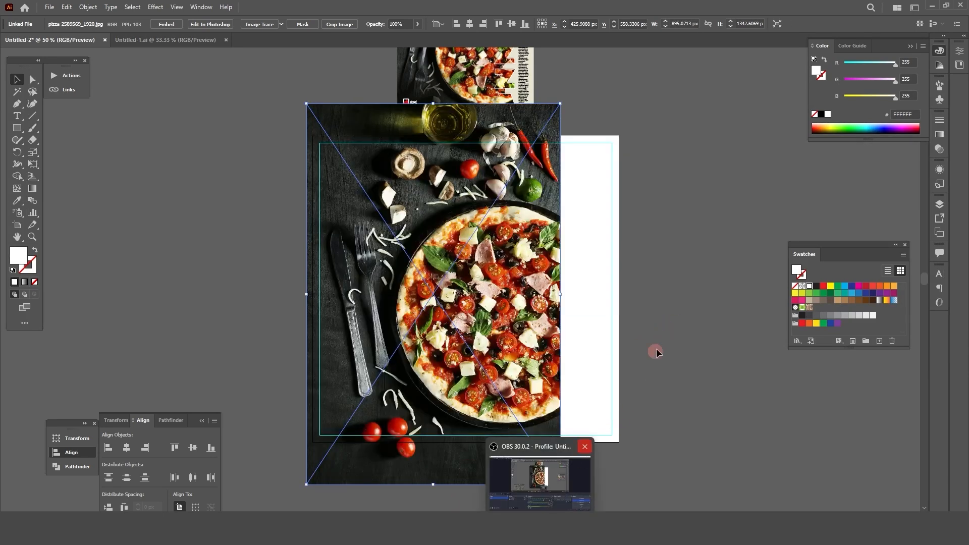
left_click_drag(535, 388, 544, 462)
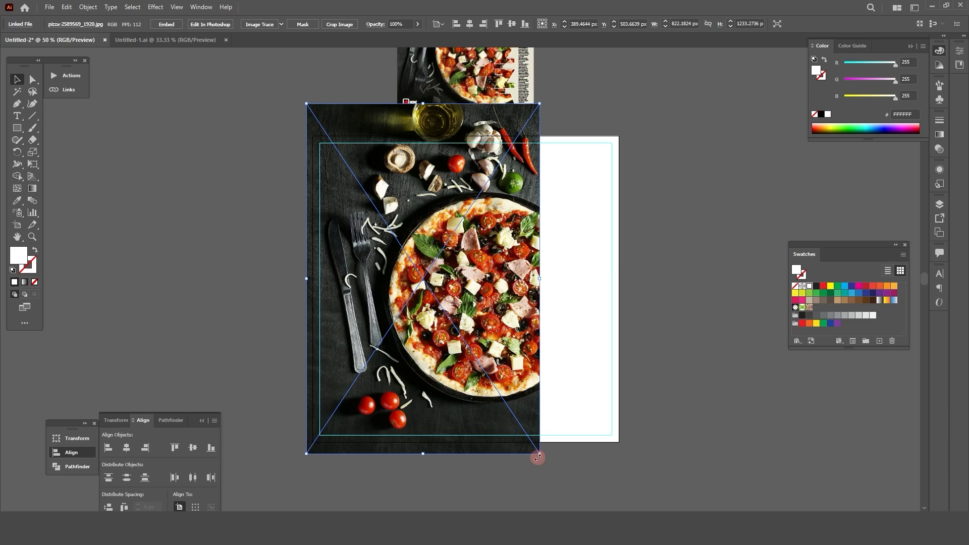
scroll(537, 457, "down", 2)
left_click_drag(539, 406, 583, 507)
left_click_drag(537, 292, 538, 272)
scroll(545, 252, "up", 2)
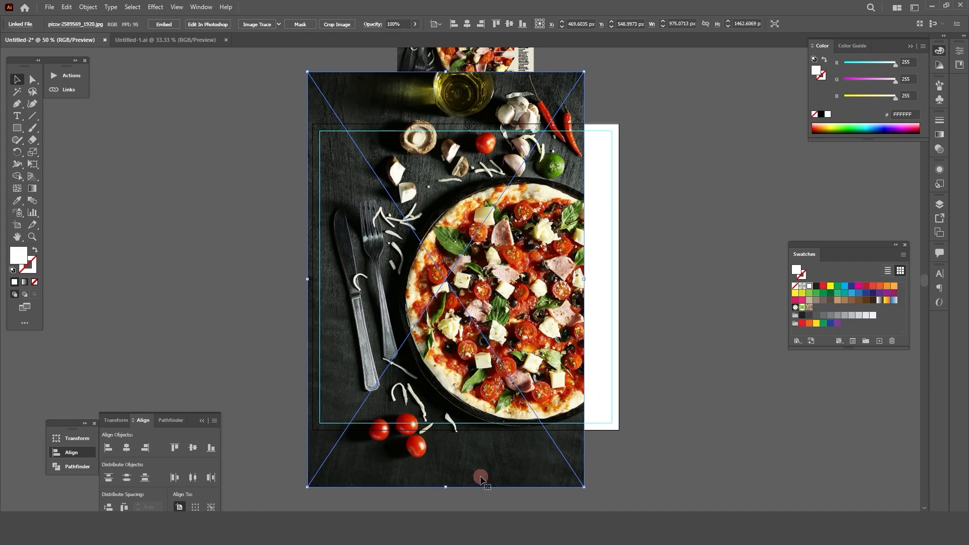
Draw a white rectangle of about 1080 × 1080 px covering the whole artboard
left_click(17, 128)
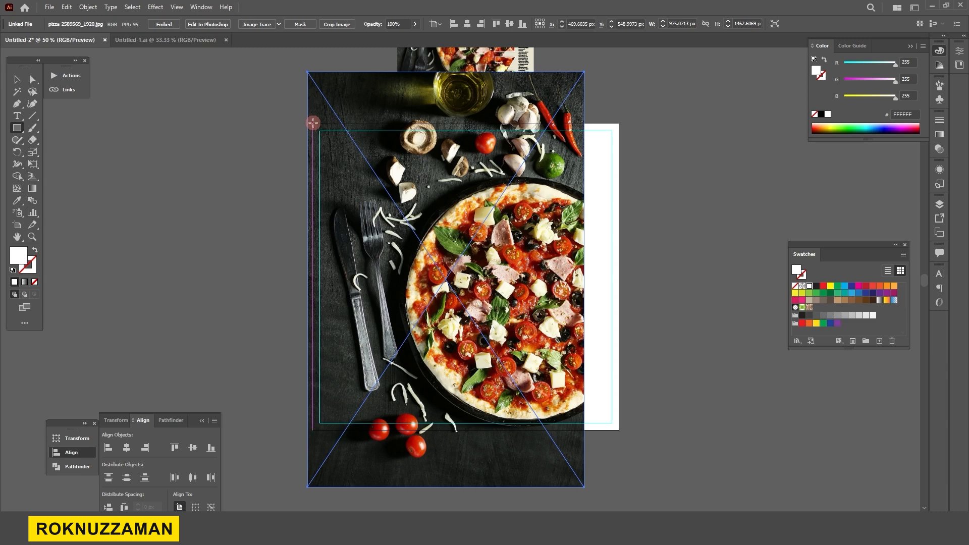
left_click_drag(312, 124, 619, 429)
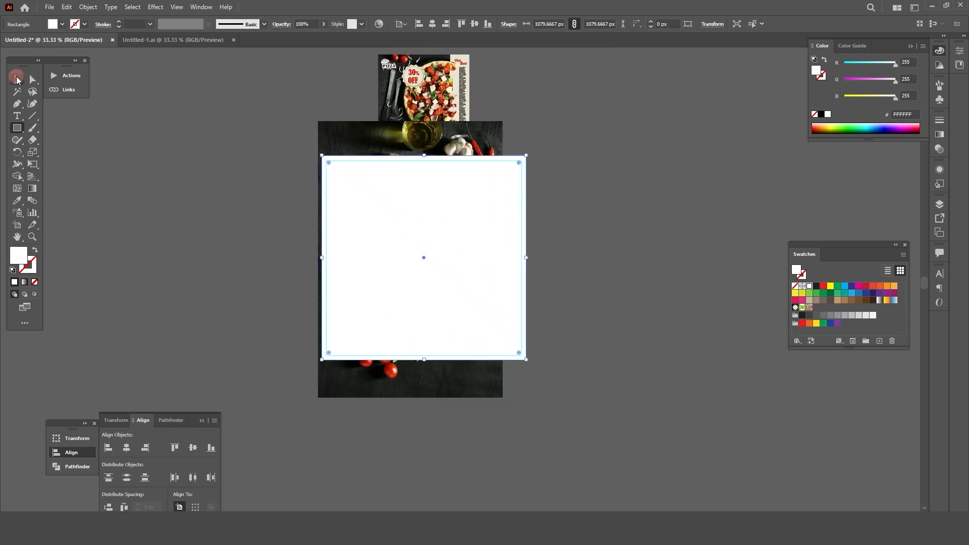
left_click(17, 79)
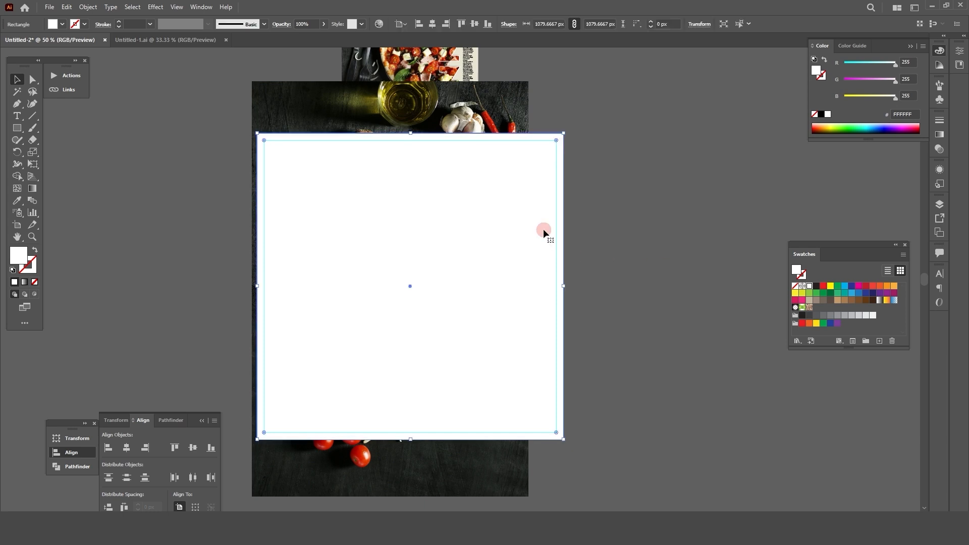
Make a clipping mask from the white rectangle and the pizza photo to trim the photo to the artboard
left_click(276, 152)
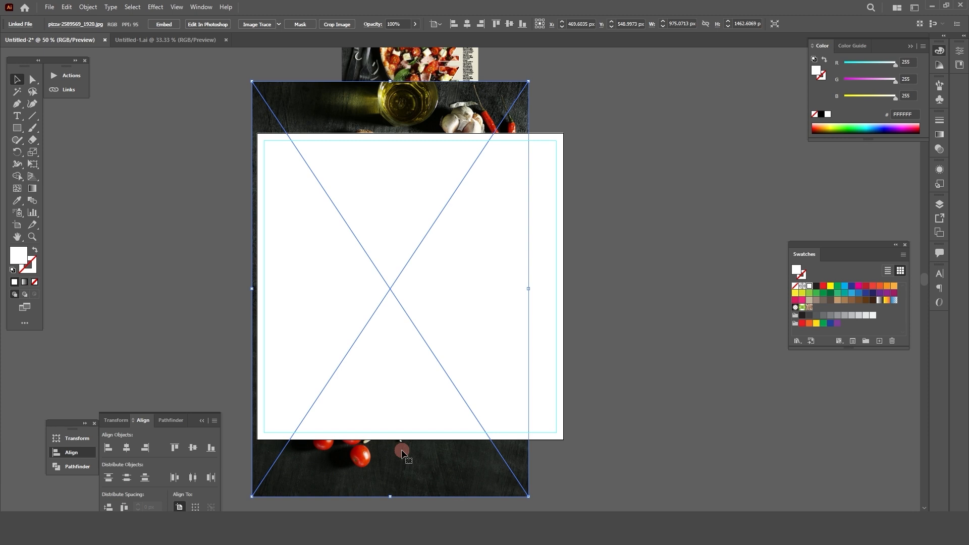
left_click(488, 248, "shift")
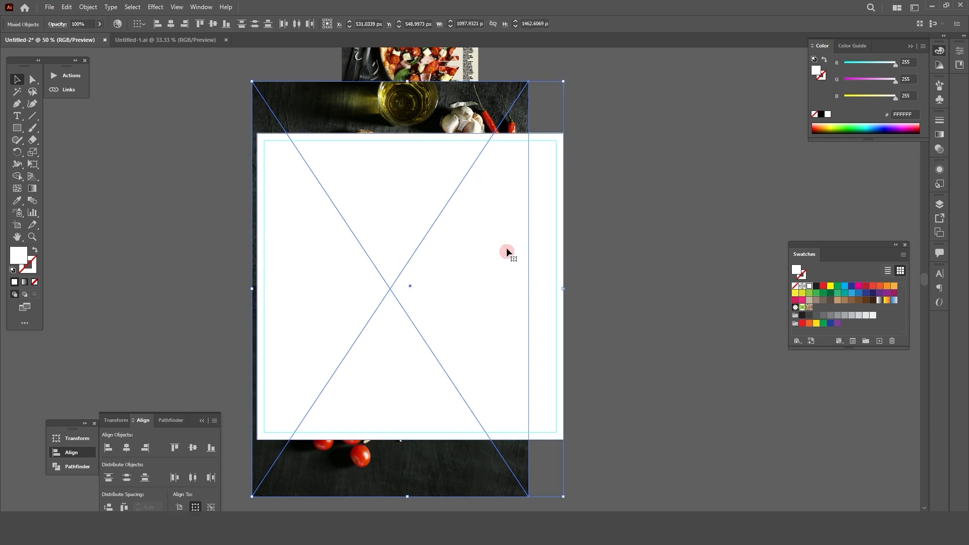
right_click(491, 225)
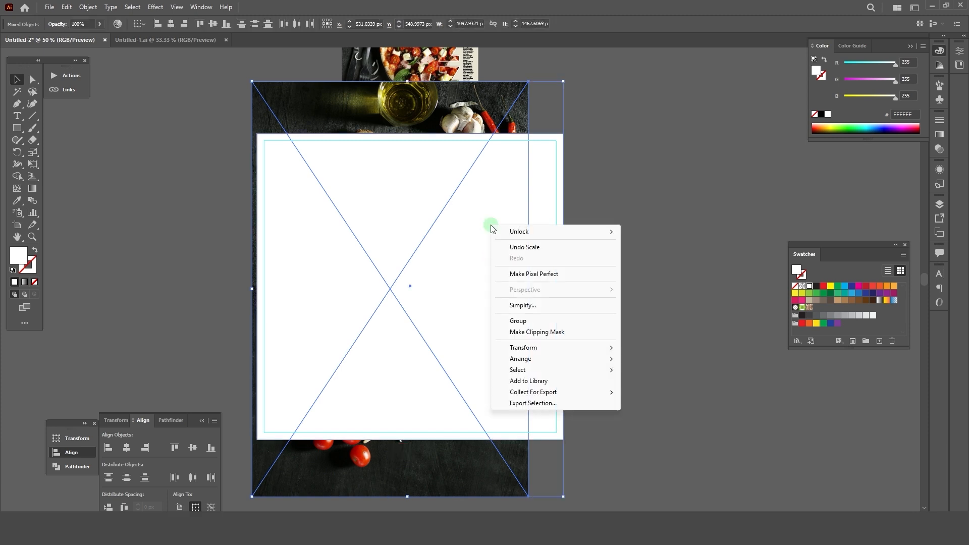
left_click(537, 333)
left_click(651, 238)
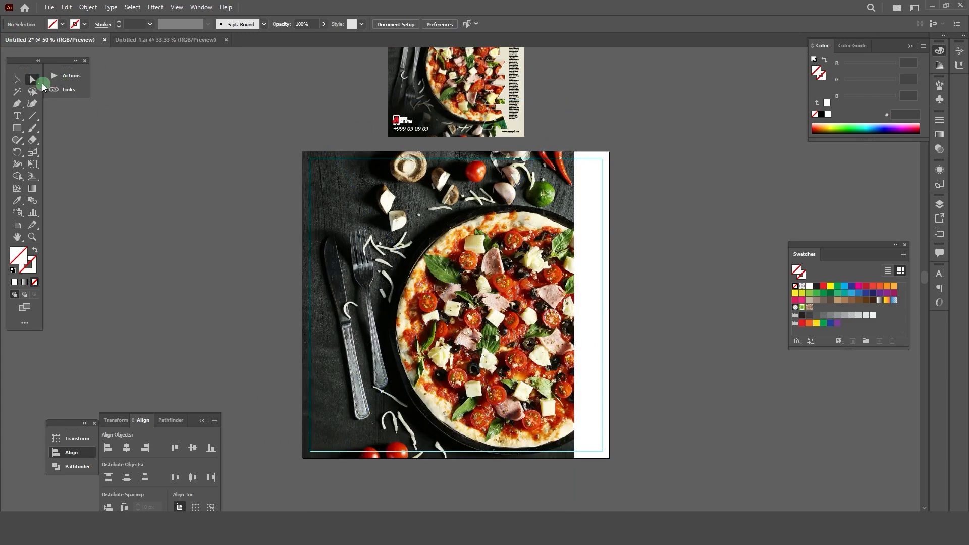
Check the reference flyer's vertical lettering and add the vertical text "Pizza" beside the artboard
scroll(699, 212, "up", 2)
scroll(610, 170, "up", 1)
scroll(500, 116, "up", 3)
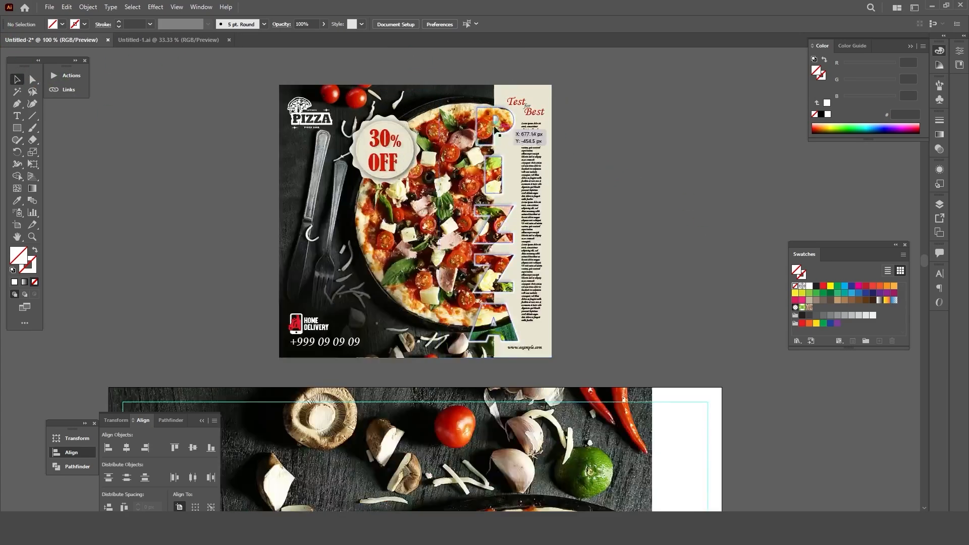
scroll(544, 180, "down", 2)
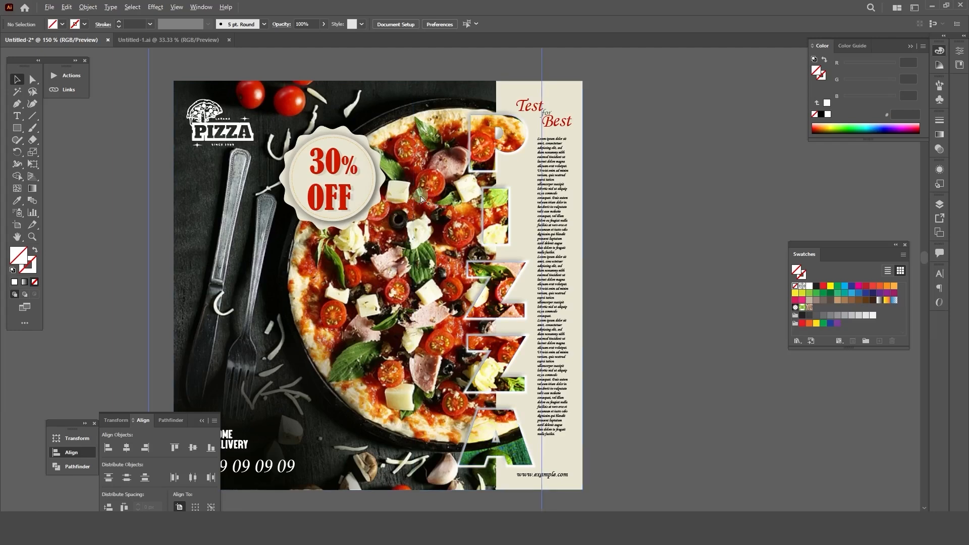
scroll(532, 179, "down", 5)
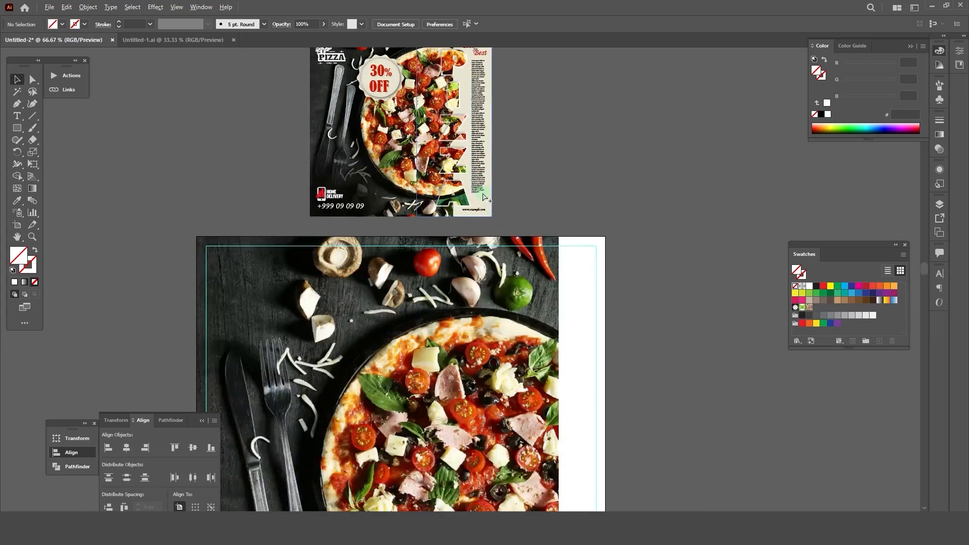
scroll(555, 143, "down", 2)
left_click(21, 118)
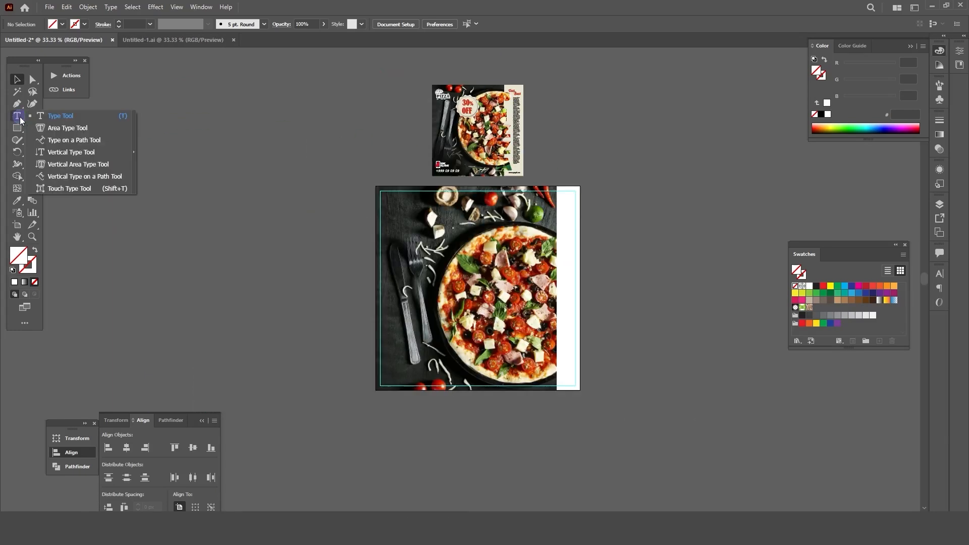
left_click(91, 158)
key("ctrl+equal")
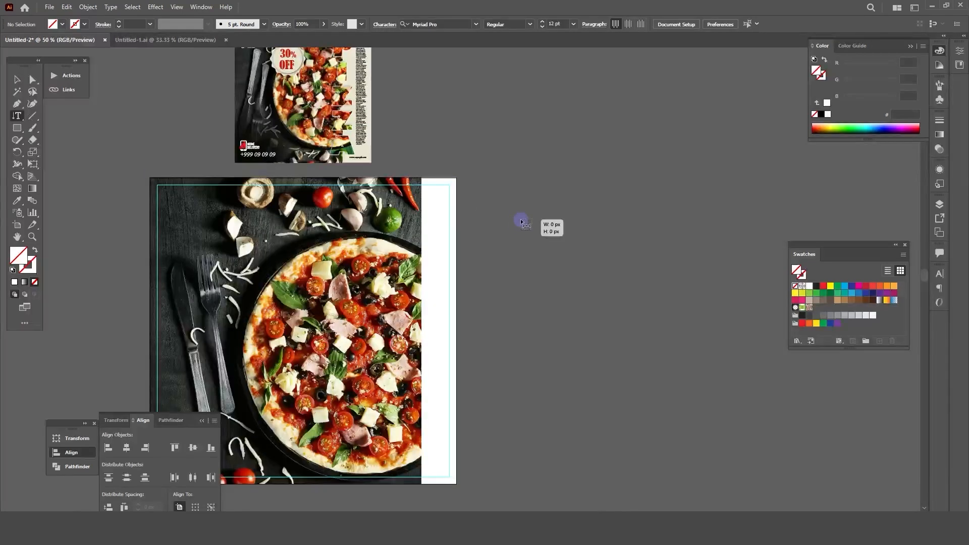
left_click(532, 222)
key("ctrl+equal")
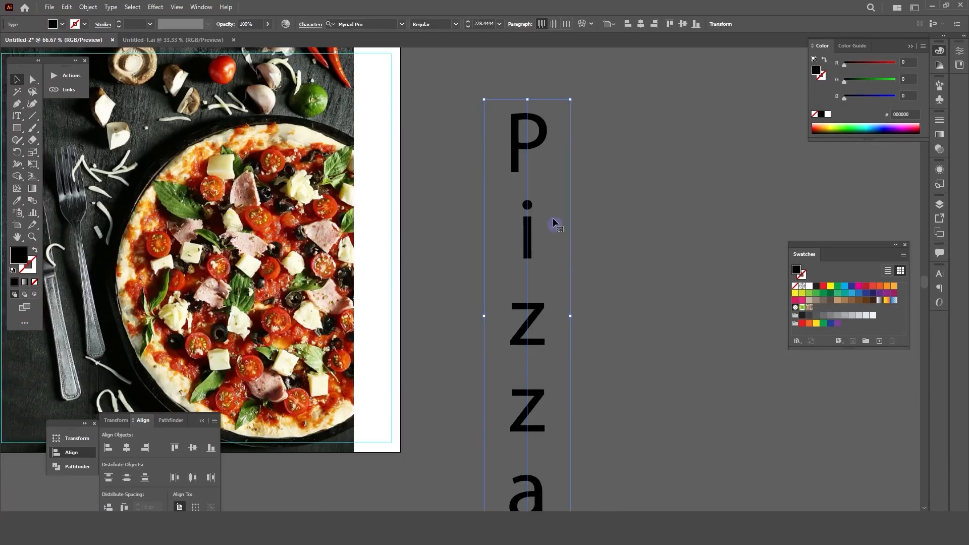
Reposition the vertical "Pizza" text beside the artboard and set its font to Gill Sans Ultra Bold
key("ctrl+minus")
key("ctrl+minus")
left_click_drag(535, 223, 530, 202)
key("ctrl+equal")
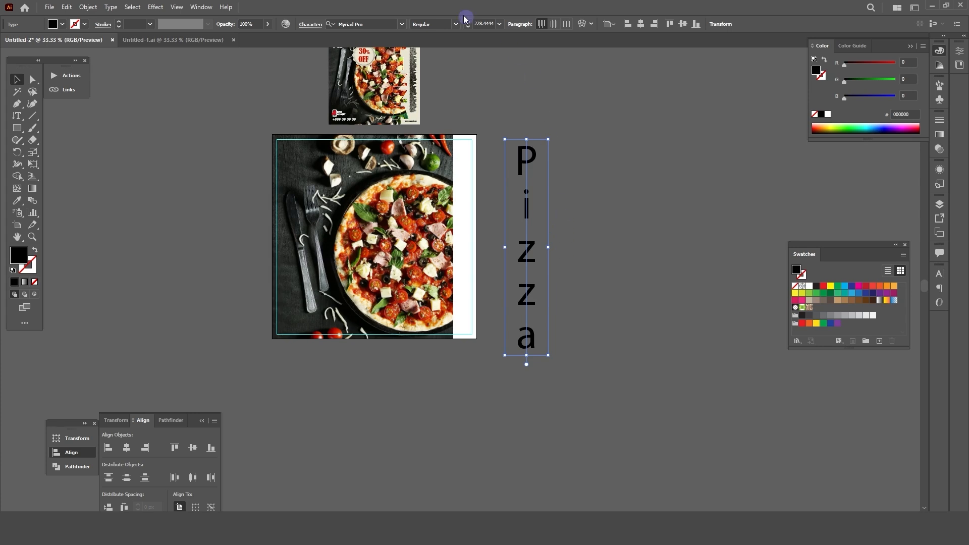
left_click(380, 24)
type("Gill Sans Ultra Bold")
key("Return")
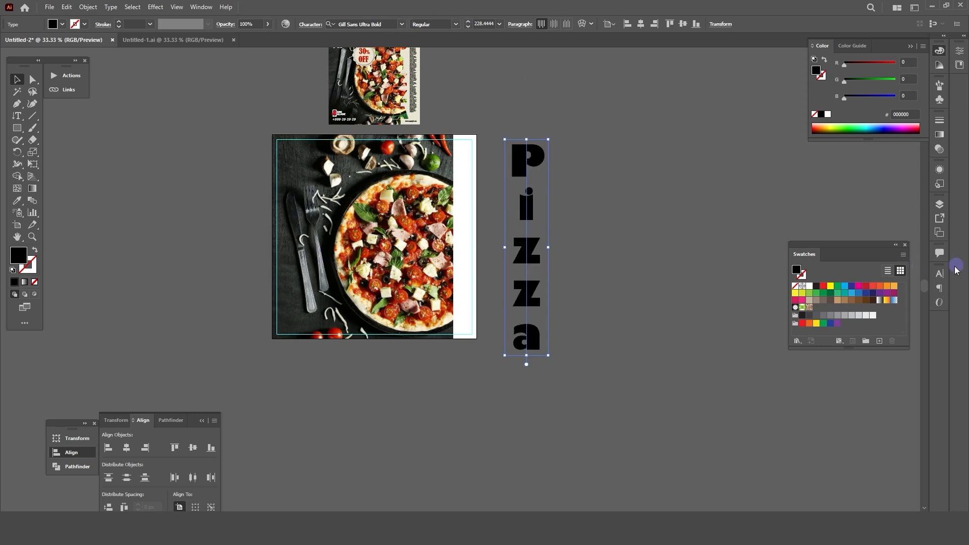
Turn on All Caps for the vertical text and change its case to UPPERCASE
left_click(941, 274)
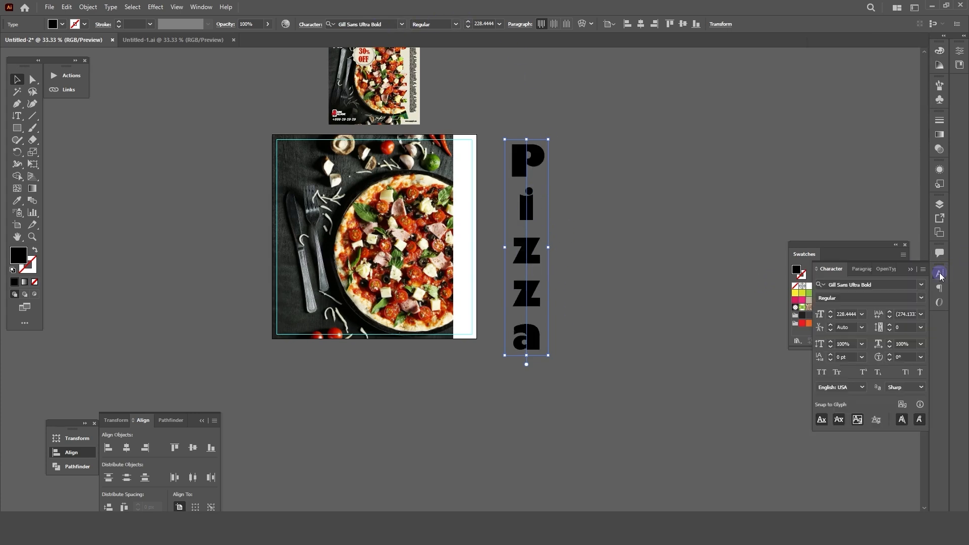
left_click(823, 374)
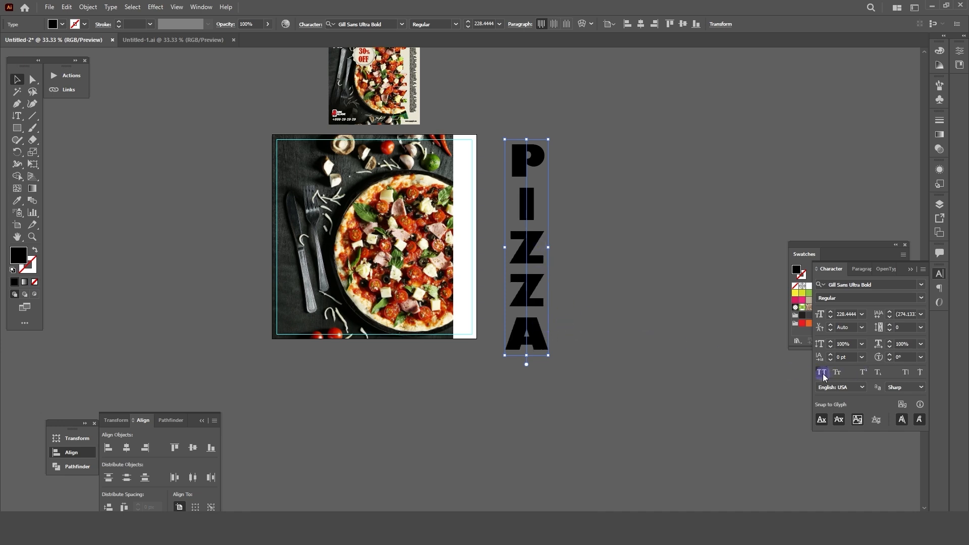
left_click(107, 7)
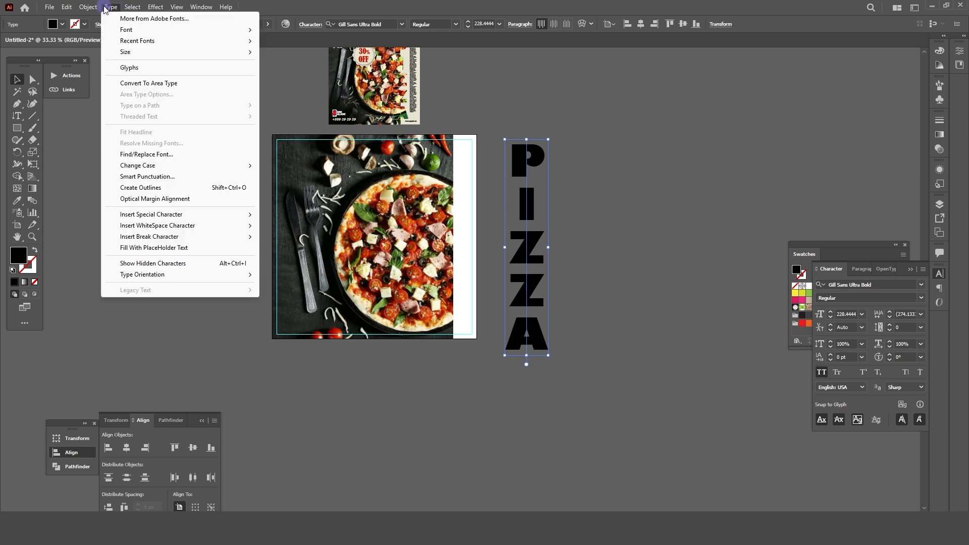
mouse_move(154, 170)
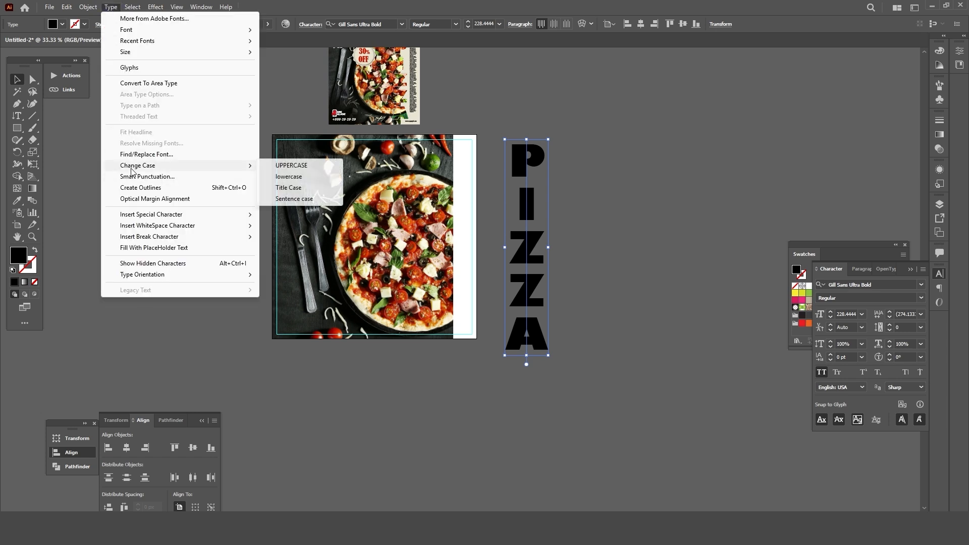
left_click(296, 166)
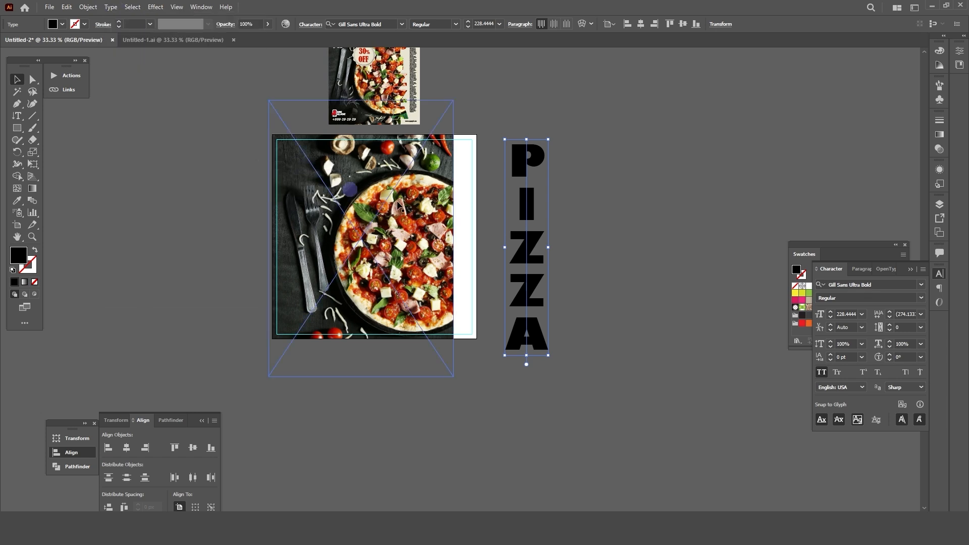
Move the vertical PIZZA text over the photo's right edge and scale it down to about 183 pt
left_click_drag(533, 259, 451, 263)
key("ctrl+=")
left_click_drag(471, 438, 462, 418)
scroll(462, 418, "up", 1)
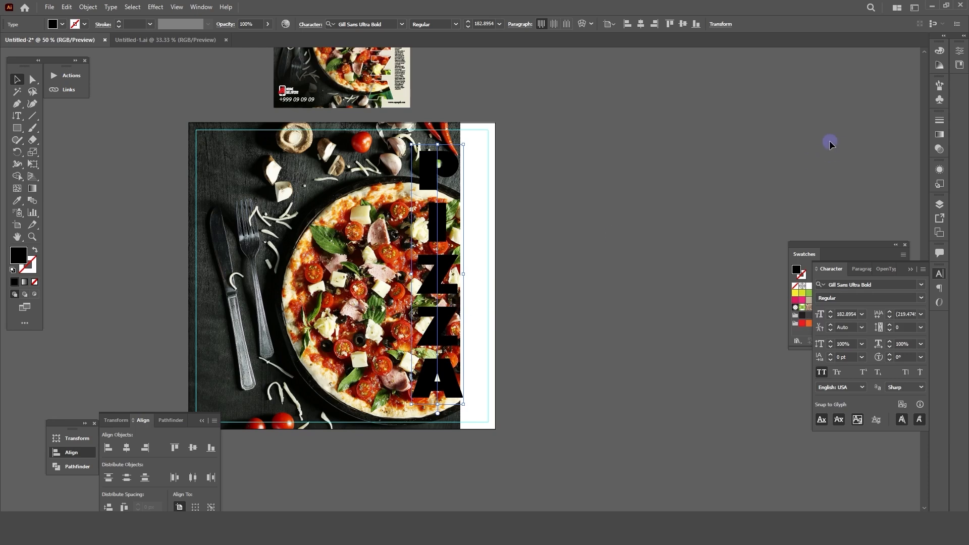
Fill the PIZZA text with white and expand it into shapes
left_click(934, 53)
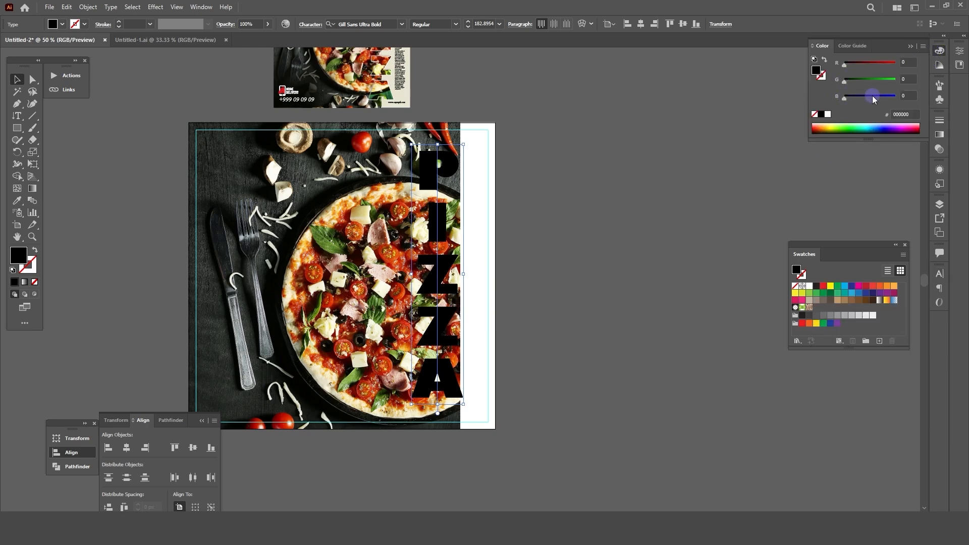
left_click(828, 114)
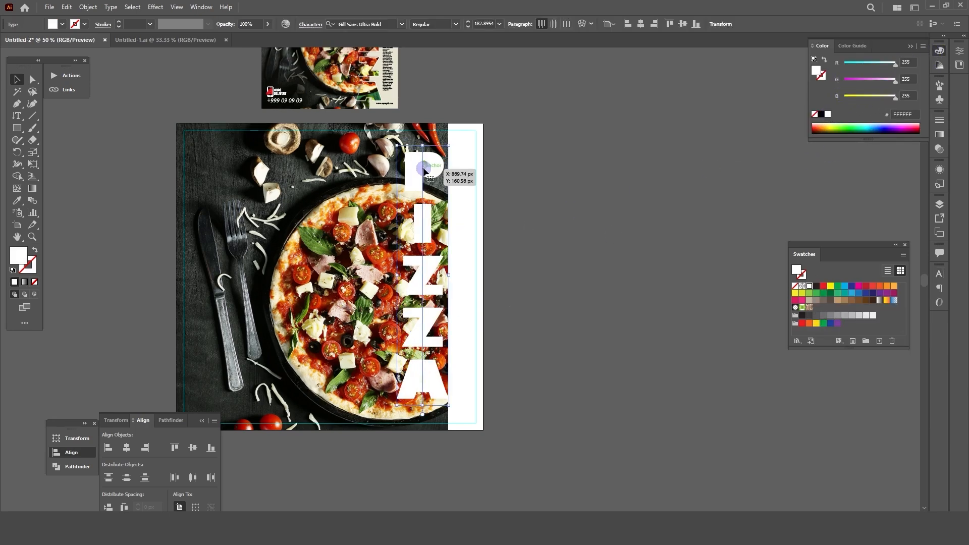
left_click(93, 8)
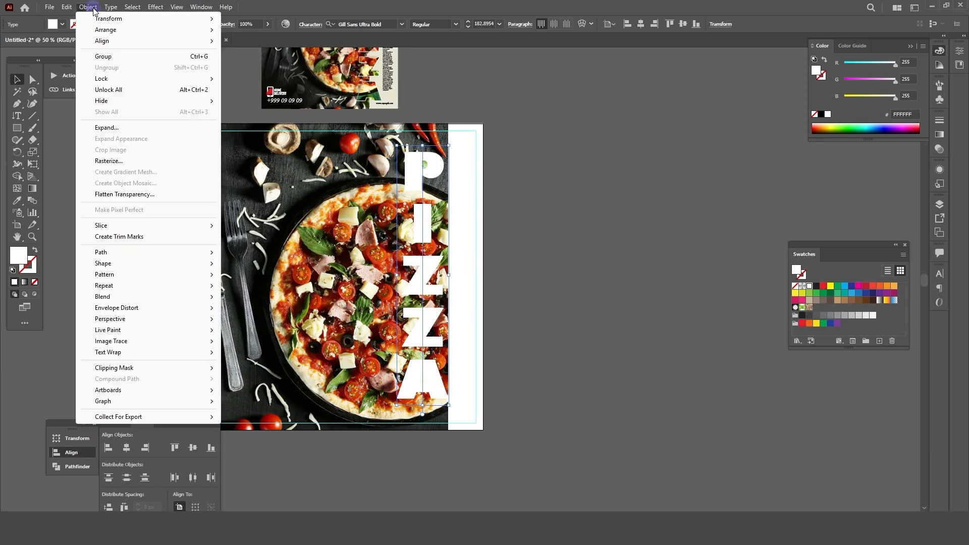
left_click(106, 128)
left_click(503, 251)
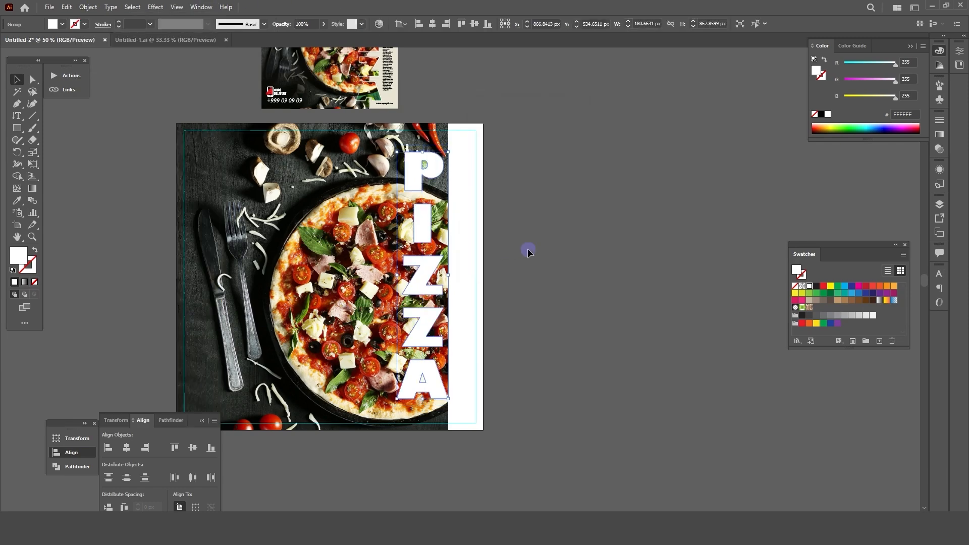
left_click(528, 251)
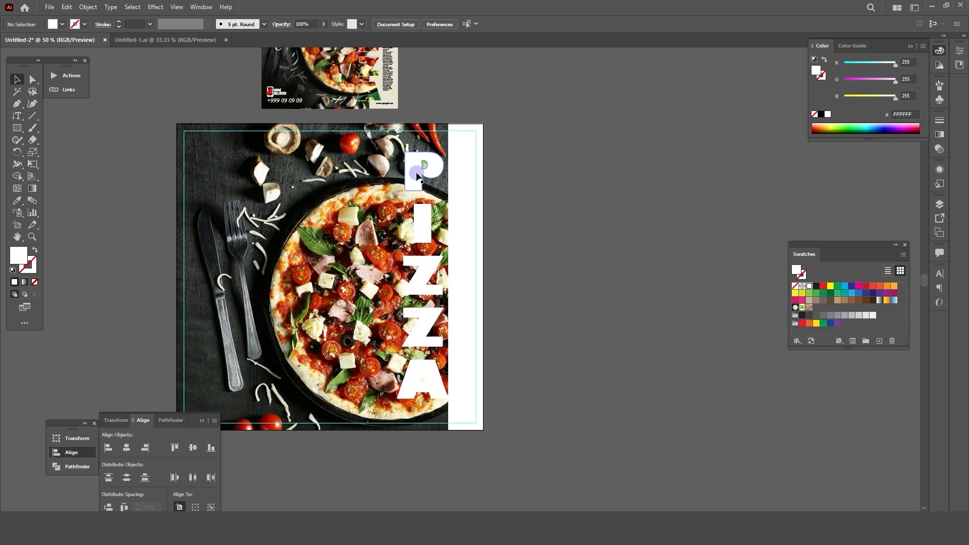
Make a compound path from the expanded PIZZA letters
left_click(418, 180)
left_click(89, 7)
mouse_move(121, 381)
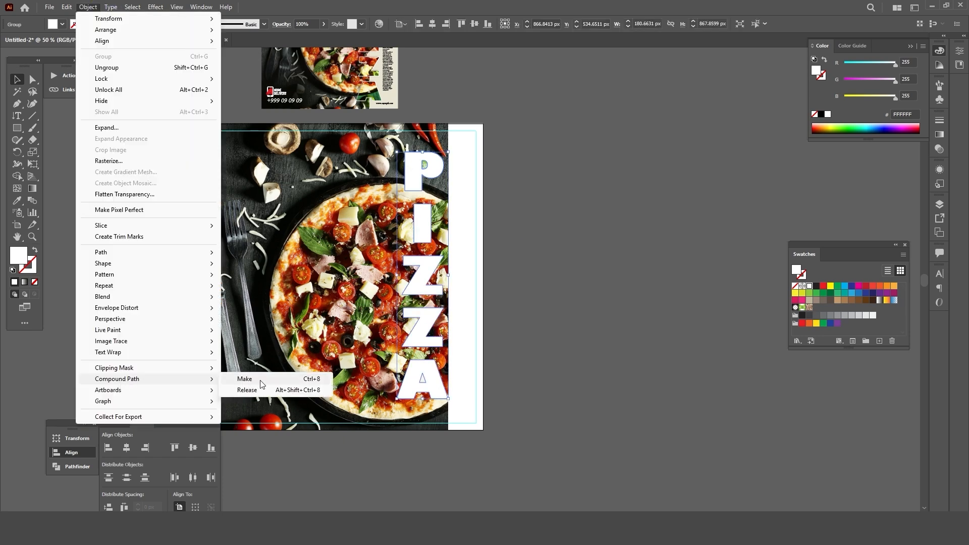
left_click(246, 379)
left_click(513, 252)
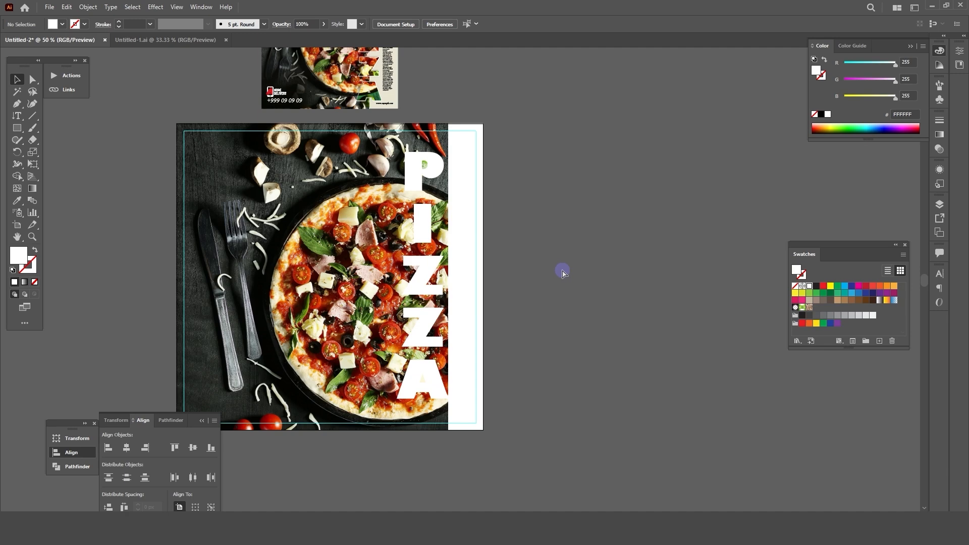
Undo the PIZZA lettering, the clipping mask and its rectangle, back to the unclipped pizza photo
key("ctrl+z")
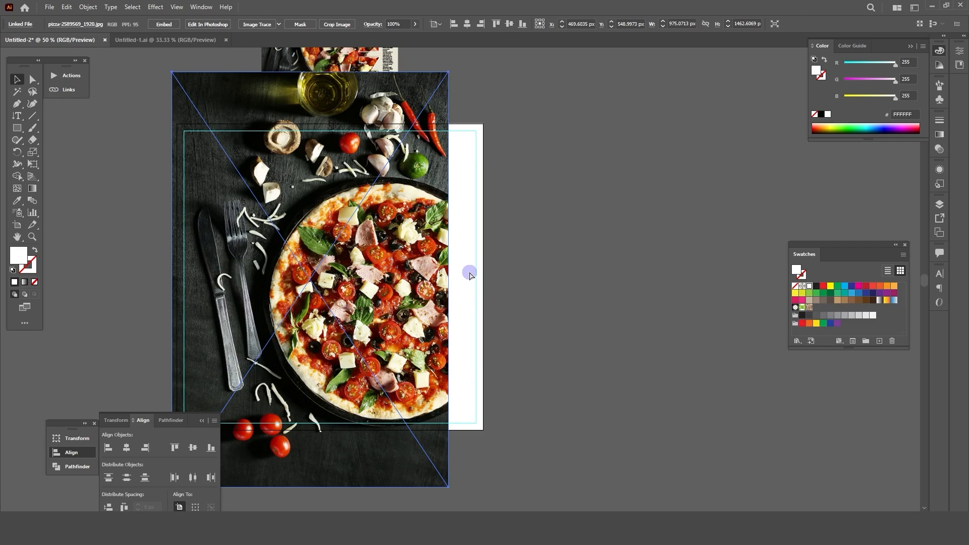
Send the unclipped pizza photo to the back and copy the white PIZZA letter shapes
key("ctrl+shift+bracketleft")
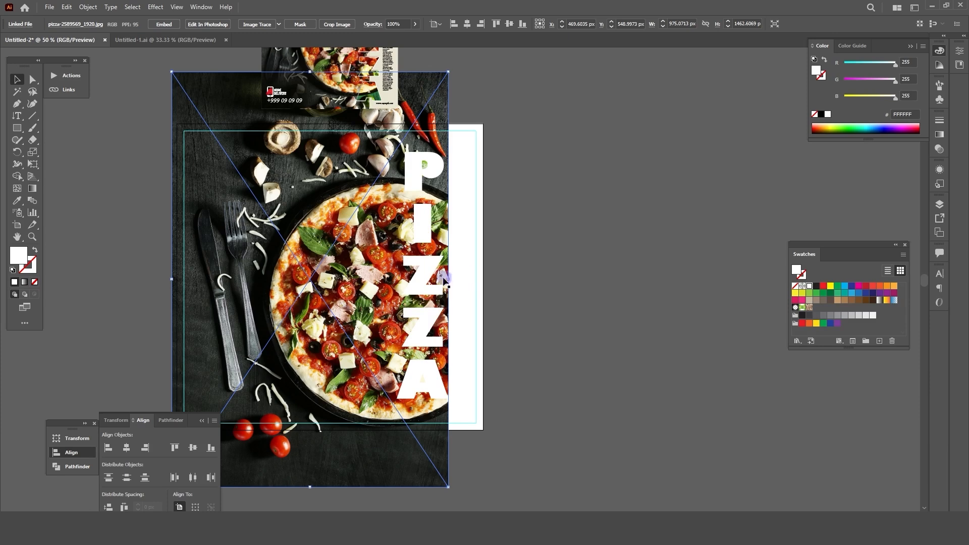
left_click(426, 275)
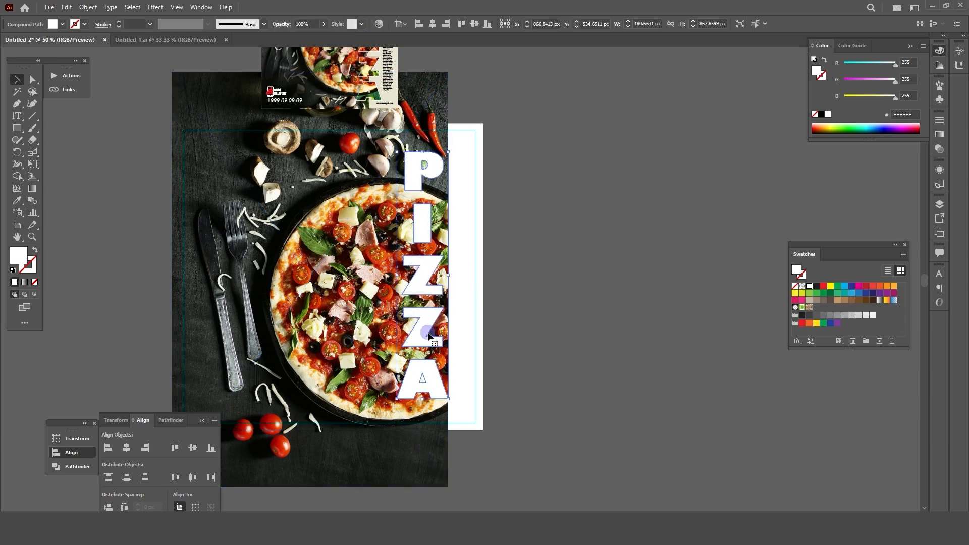
key("a")
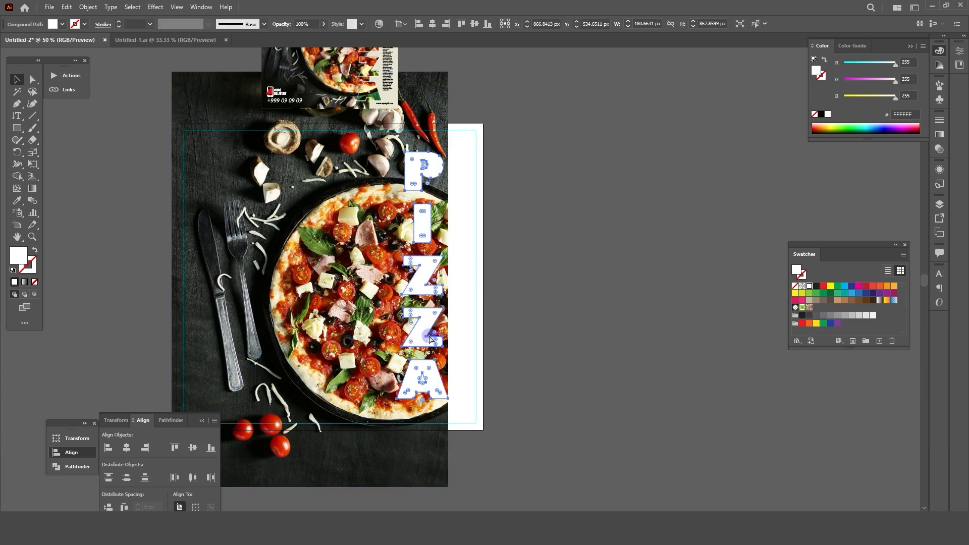
Clip the unclipped pizza photo to the PIZZA letter shapes with a clipping mask
left_click(445, 123, "shift")
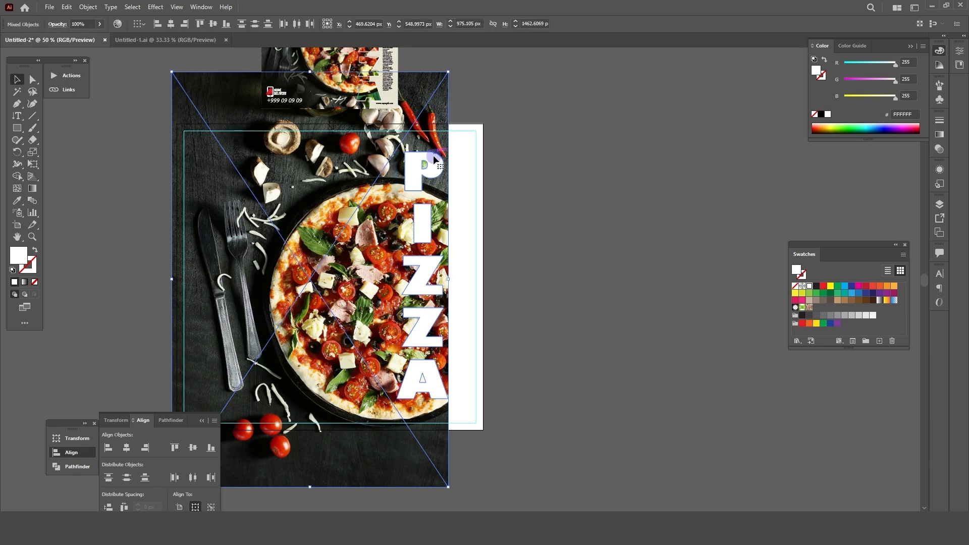
right_click(430, 174)
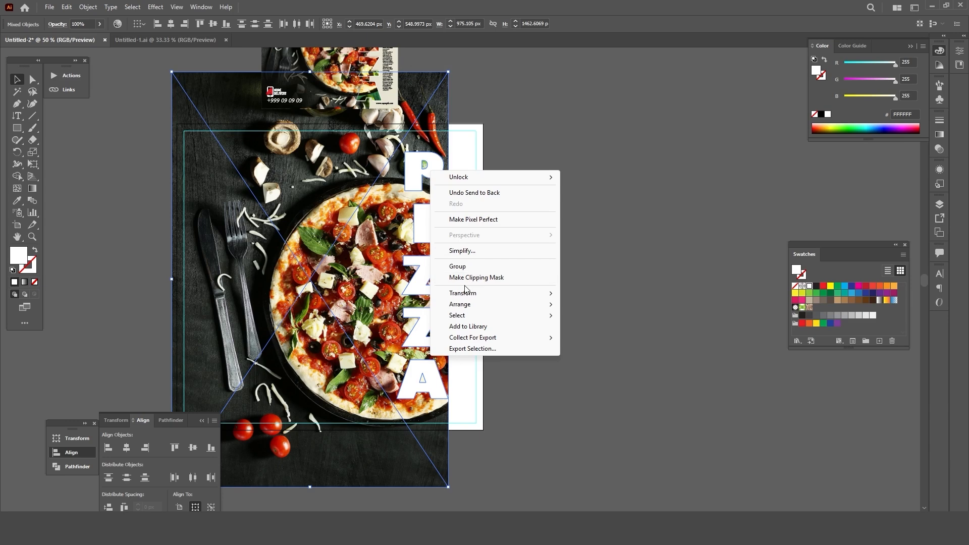
left_click(480, 278)
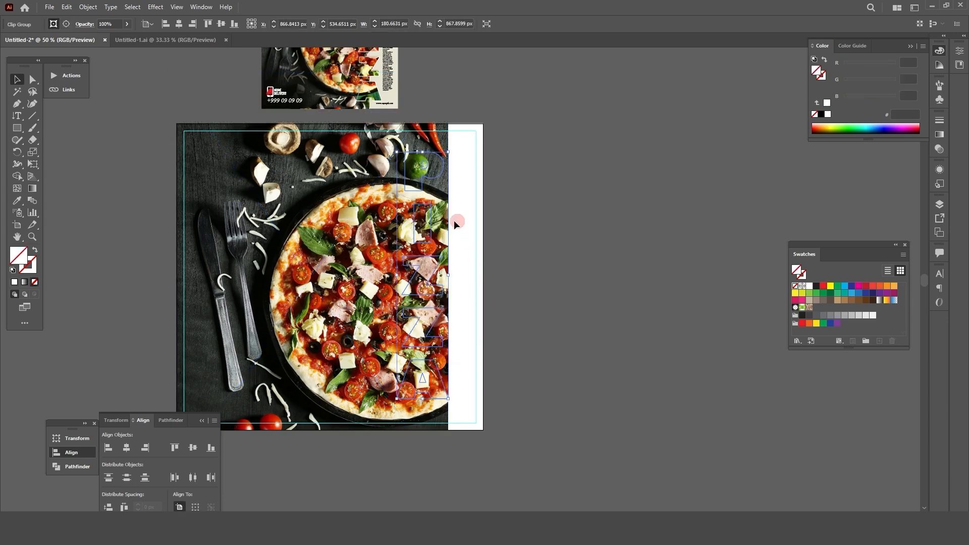
Try moving the photo-filled PIZZA lettering off the artboard, and undo the move
left_click_drag(429, 233, 597, 234)
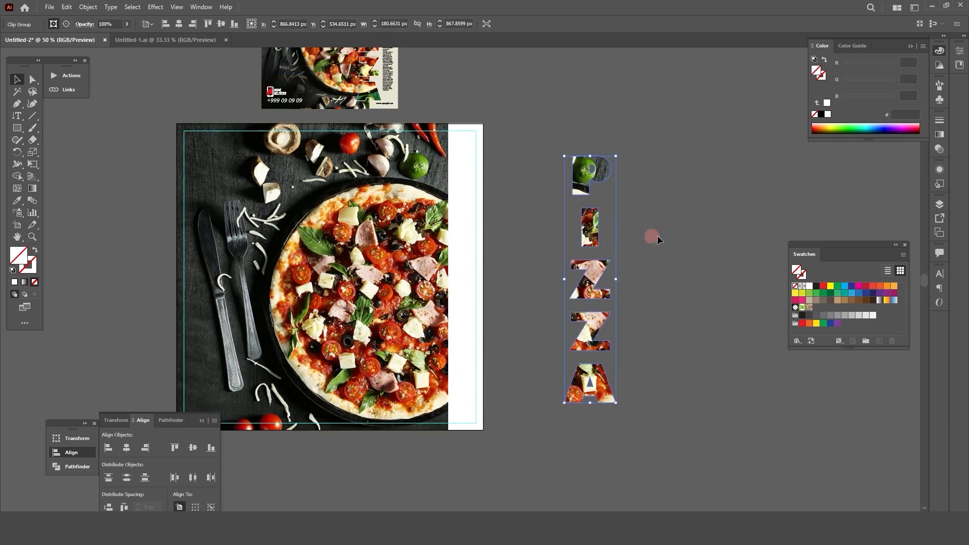
left_click(632, 136)
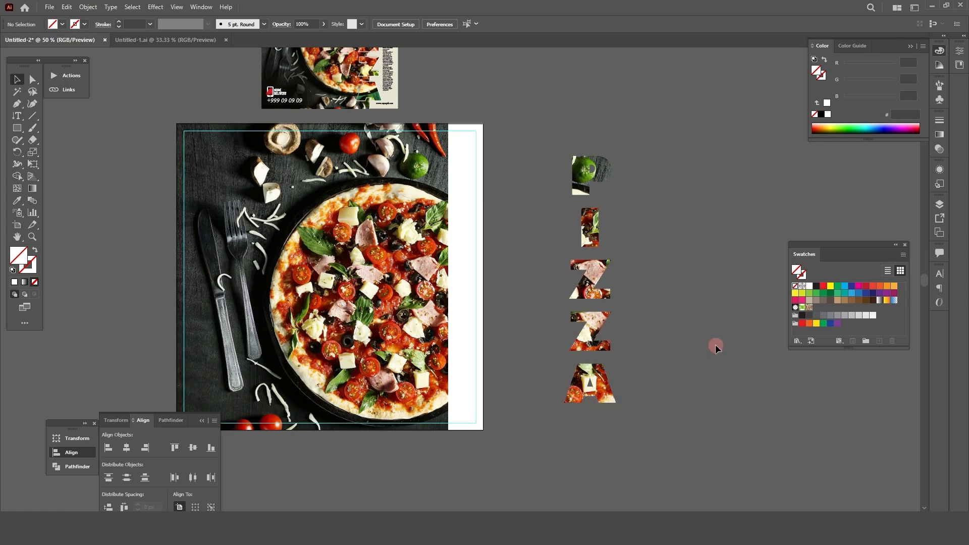
key("ctrl+z")
left_click(518, 135)
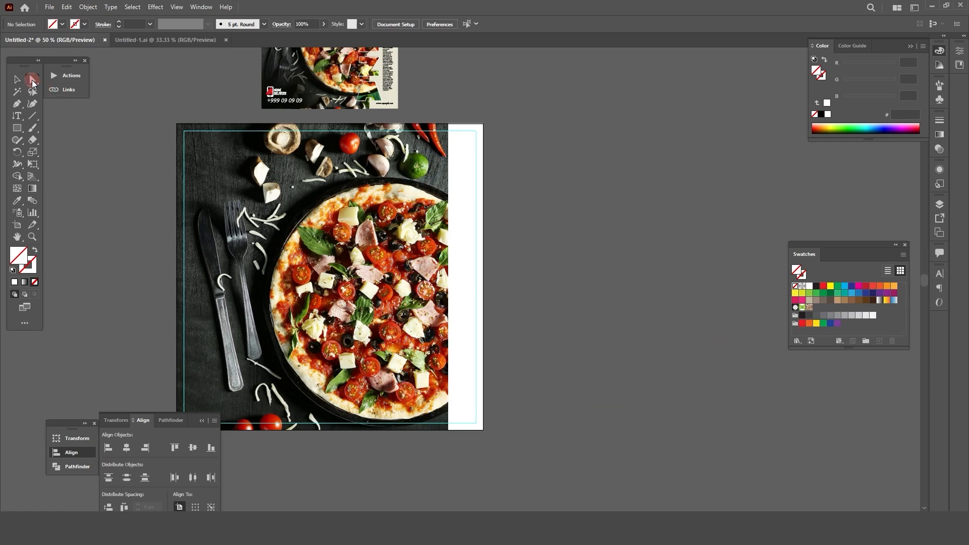
Narrow the background photo's clipping frame to about 867 px wide, so its right edge cuts through the PIZZA letters
left_click(31, 79)
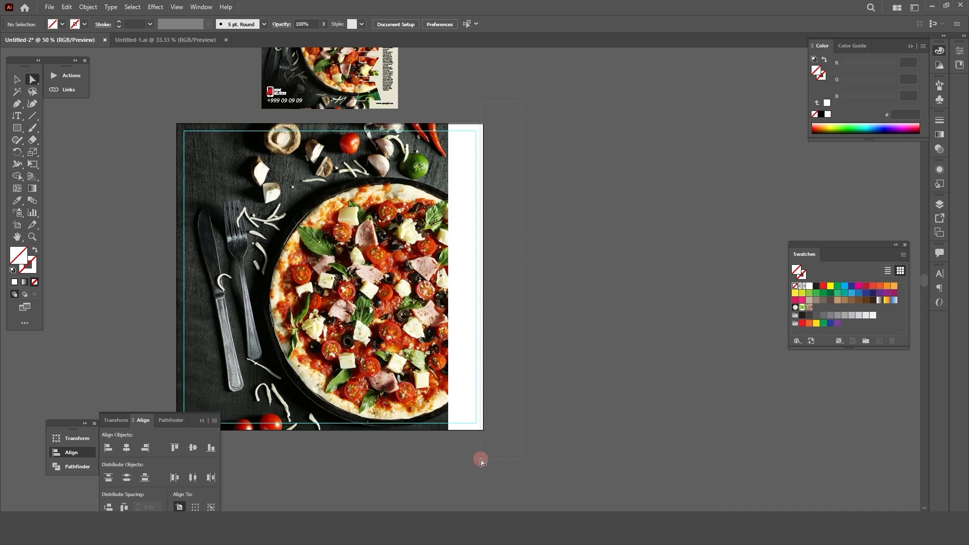
left_click_drag(481, 459, 484, 435)
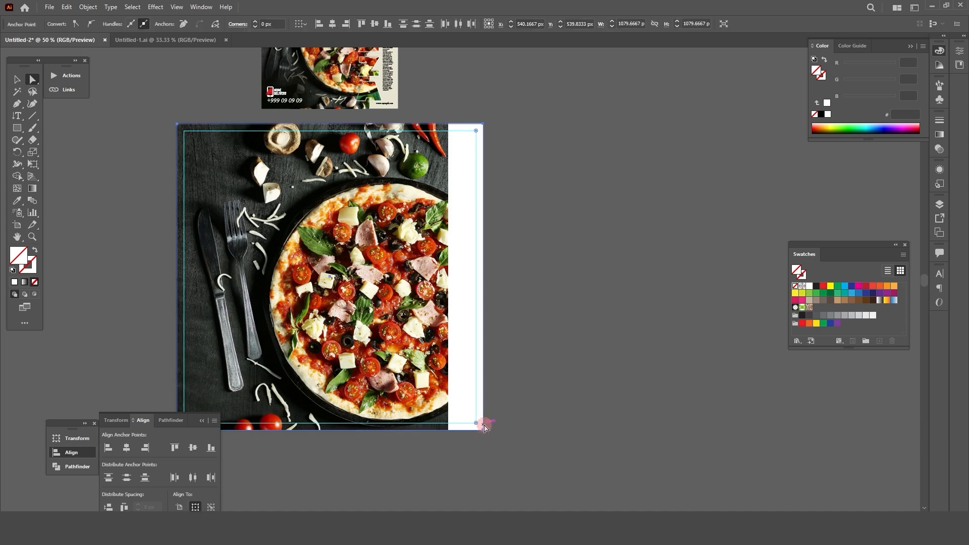
left_click(173, 124)
left_click(193, 389)
scroll(193, 389, "down", 1)
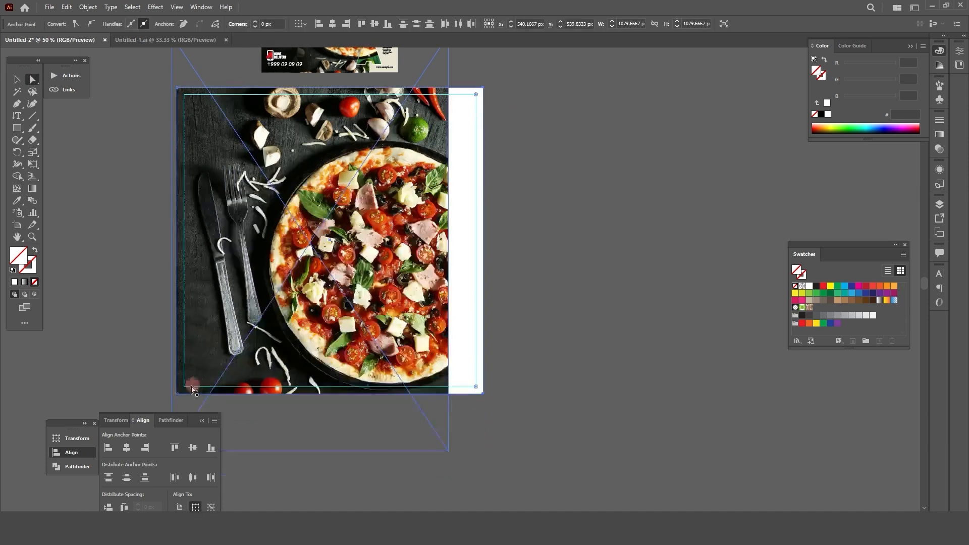
scroll(496, 400, "up", 1)
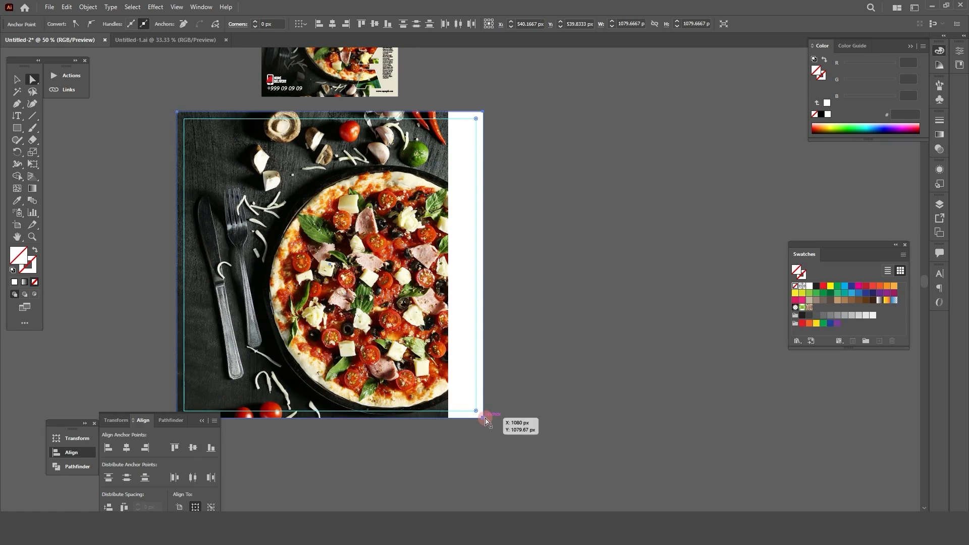
left_click_drag(484, 420, 440, 427)
scroll(414, 414, "up", 3)
scroll(451, 268, "up", 4)
scroll(451, 268, "up", 1)
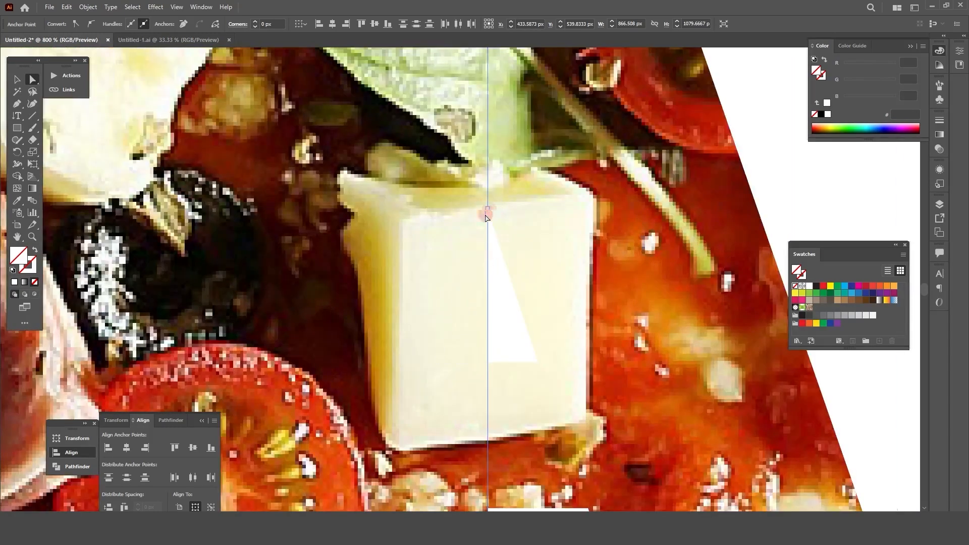
scroll(473, 268, "down", 5)
scroll(473, 267, "down", 2)
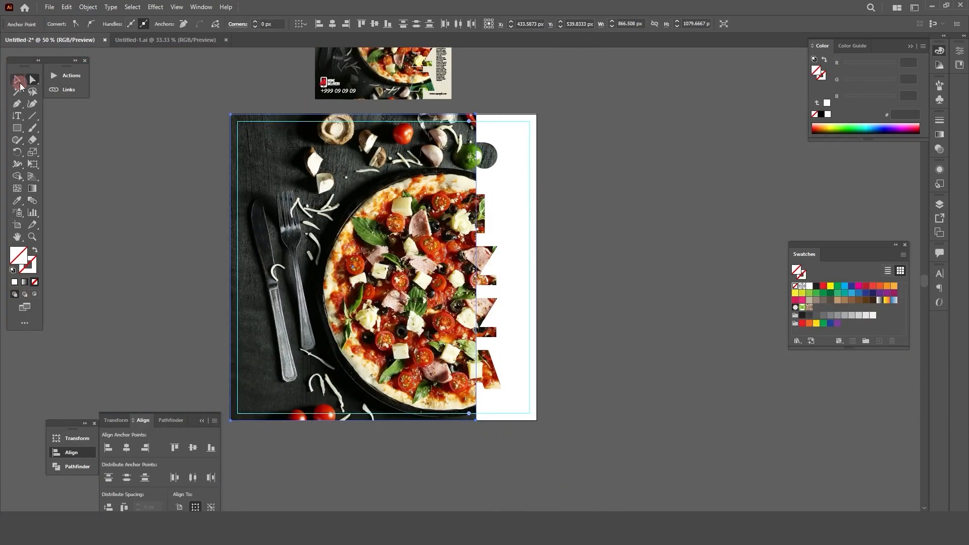
Paste the copied white PIZZA letters in place in front of the photo-filled lettering
left_click(19, 83)
left_click(638, 248)
left_click(489, 374)
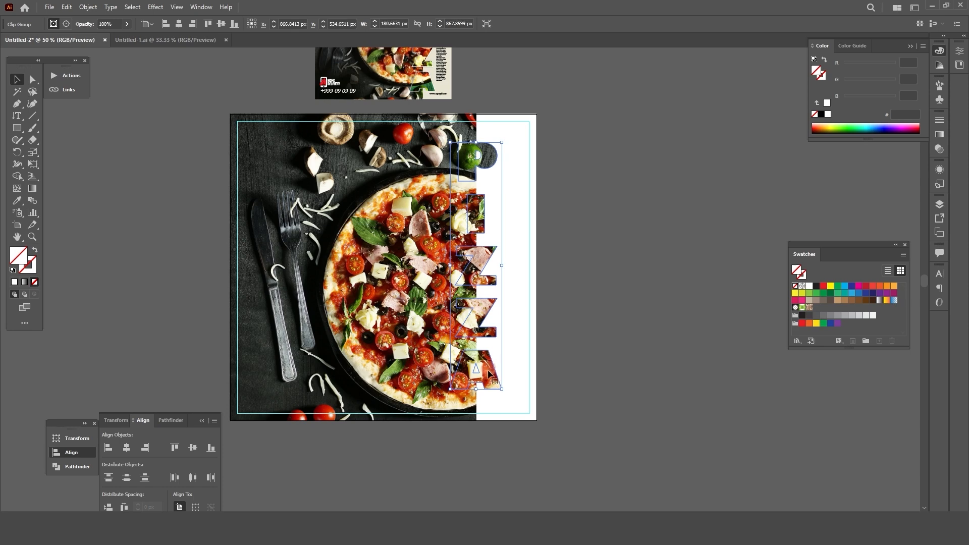
left_click(585, 348)
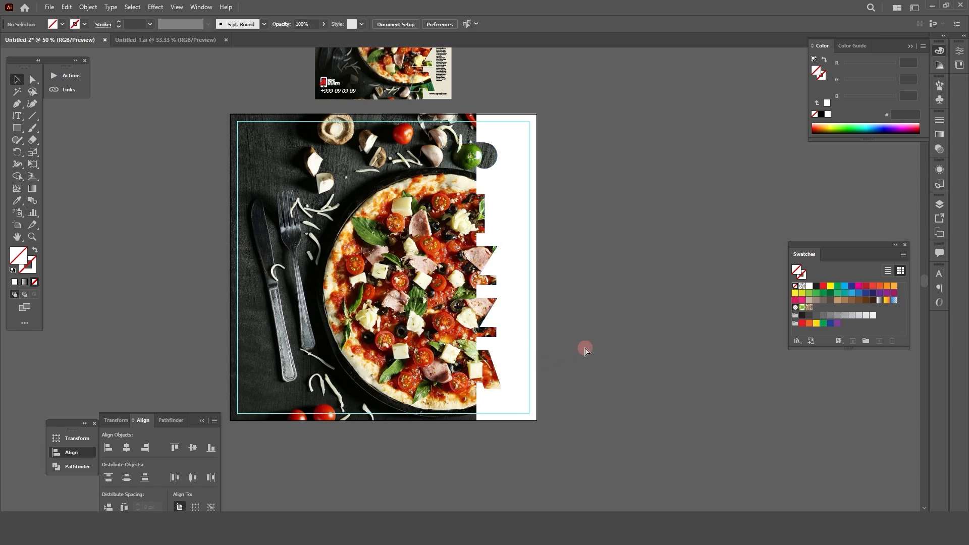
key("ctrl+f")
scroll(494, 164, "up", 3)
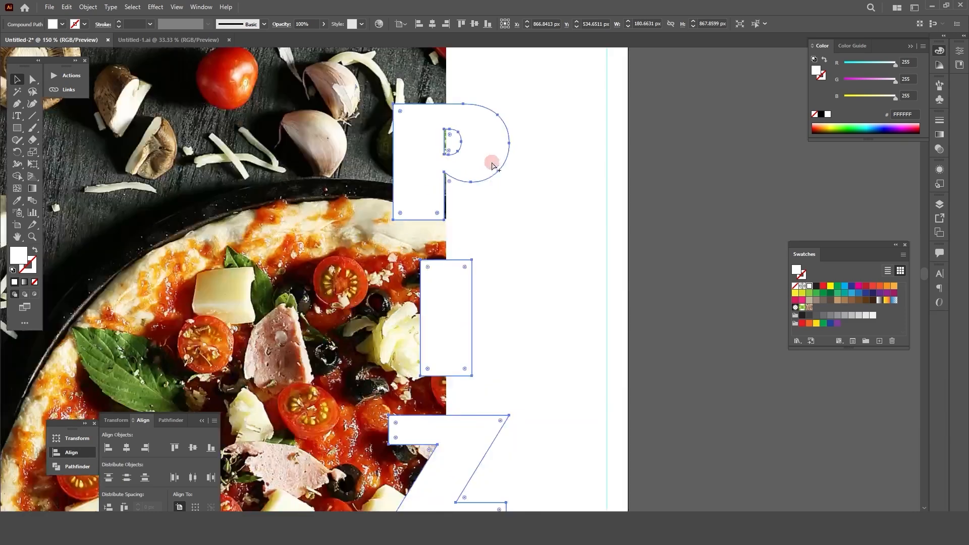
scroll(495, 165, "down", 2)
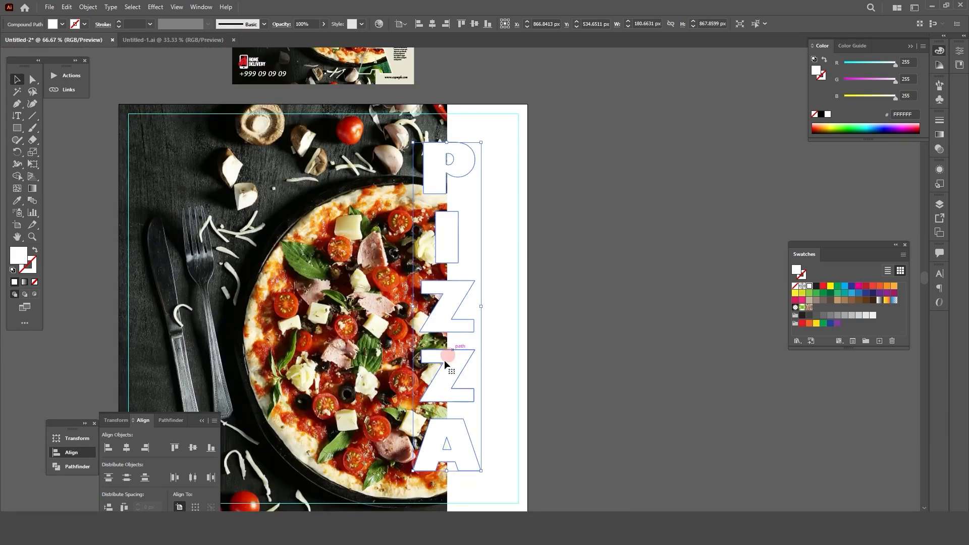
Give the pasted PIZZA letters no fill and a white 4 pt stroke
left_click(62, 25)
left_click(6, 43)
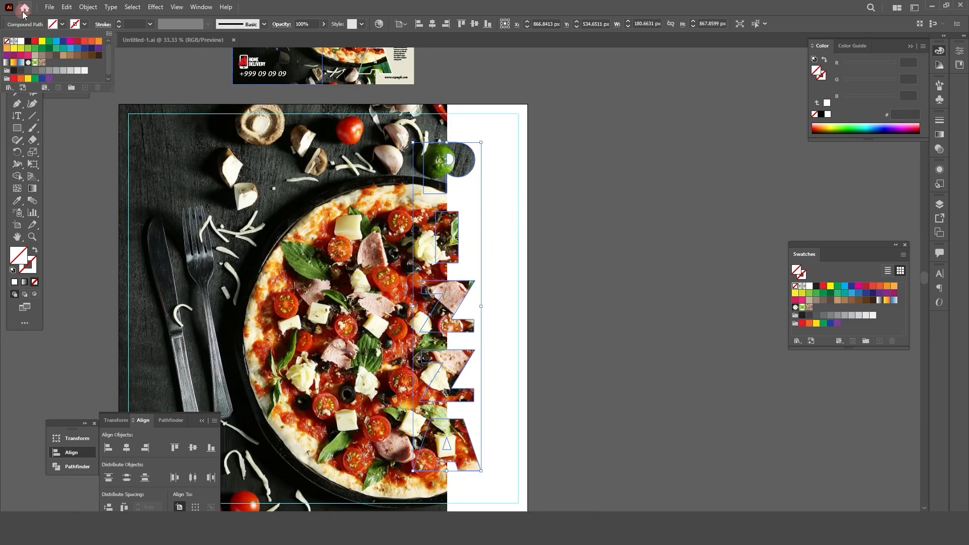
left_click(84, 24)
left_click(20, 41)
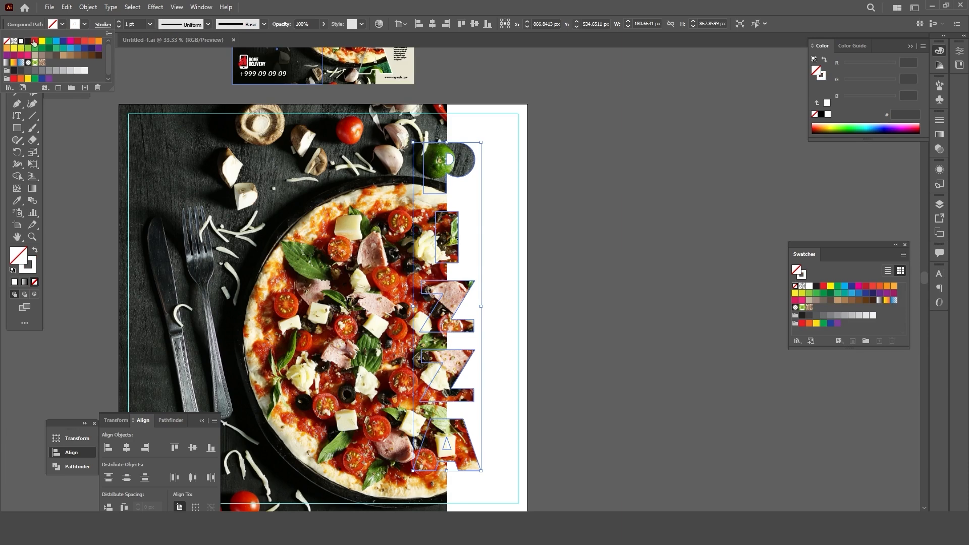
left_click(119, 22)
left_click(119, 23)
left_click(119, 22)
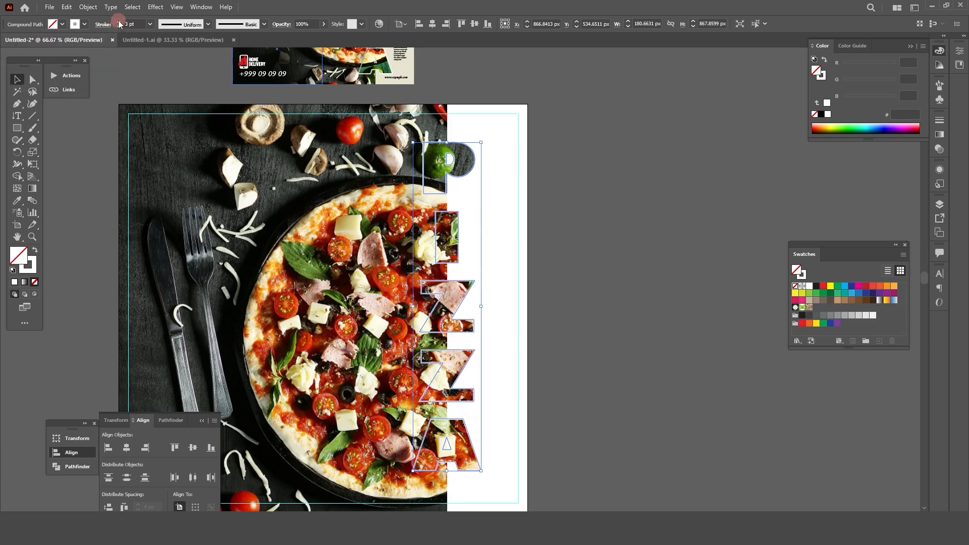
left_click_drag(460, 181, 507, 175)
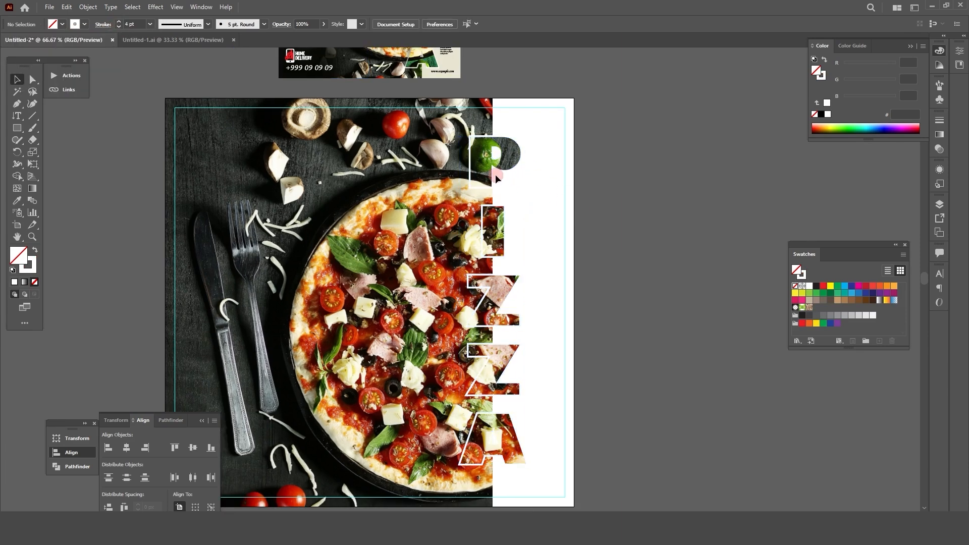
Apply a Gaussian Blur effect to the white PIZZA letter outline
left_click(155, 7)
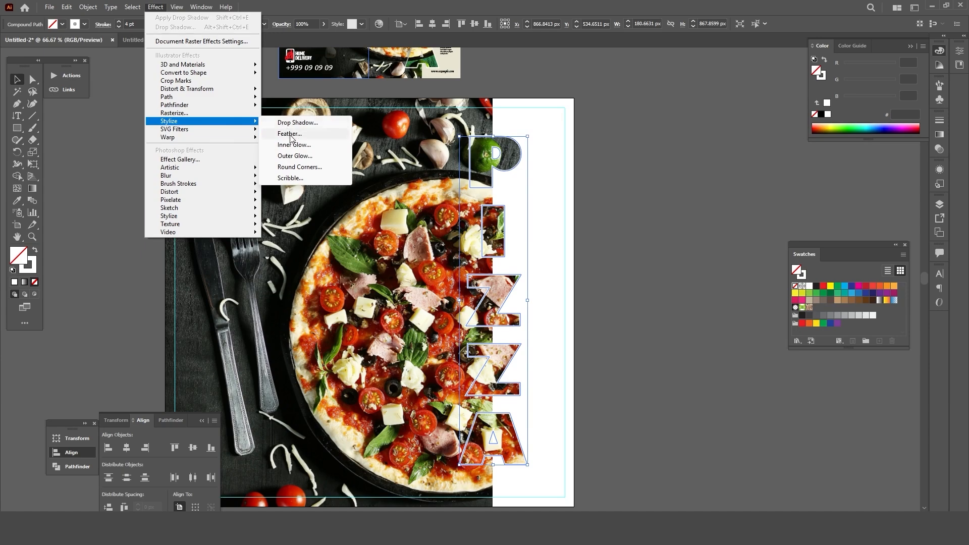
mouse_move(174, 179)
left_click(297, 178)
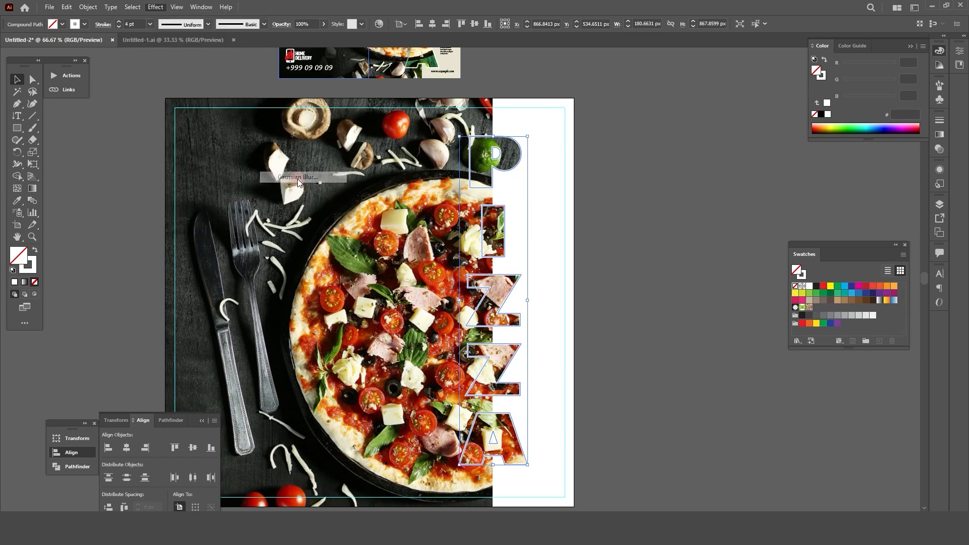
left_click(292, 234)
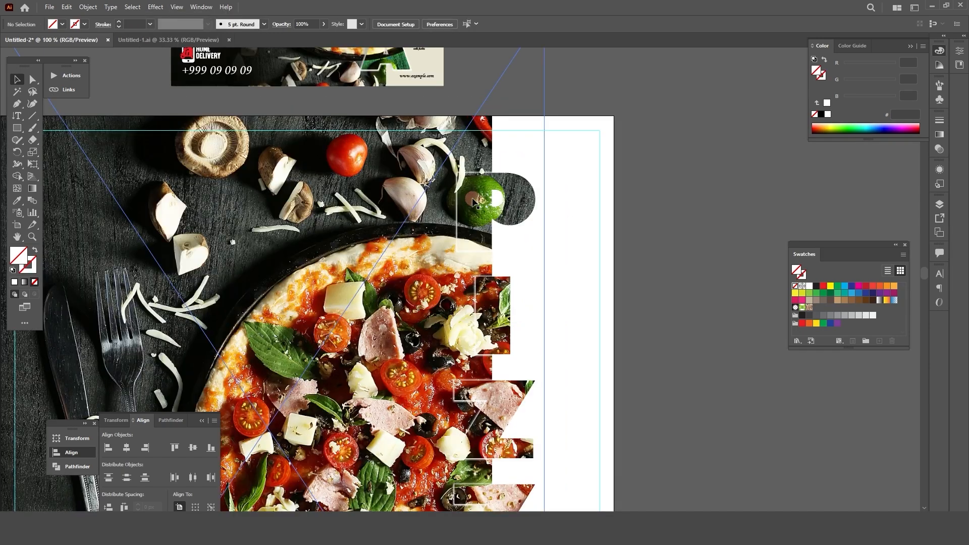
Bring the photo-filled PIZZA clip group to the front, above the blurred white outline
left_click(474, 201)
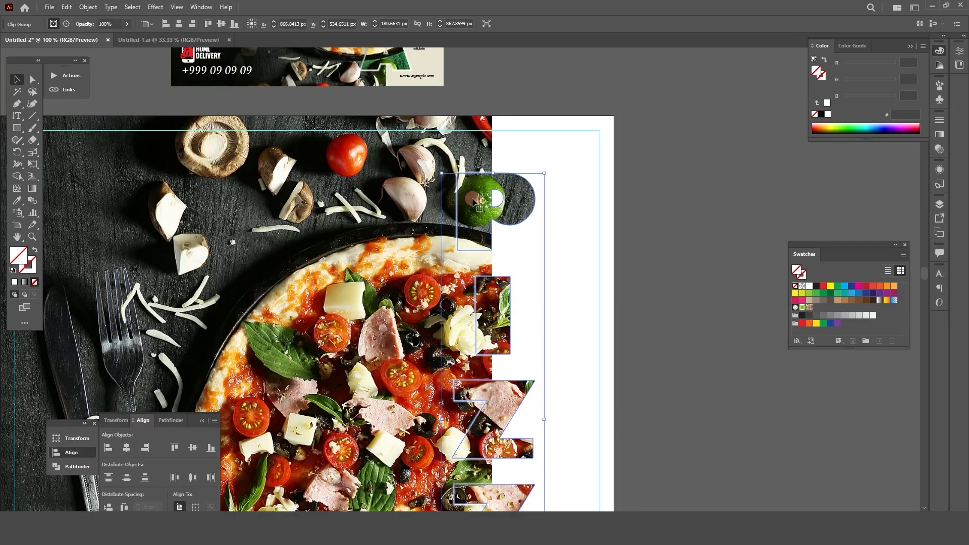
scroll(474, 200, "down", 1)
scroll(480, 199, "up", 1)
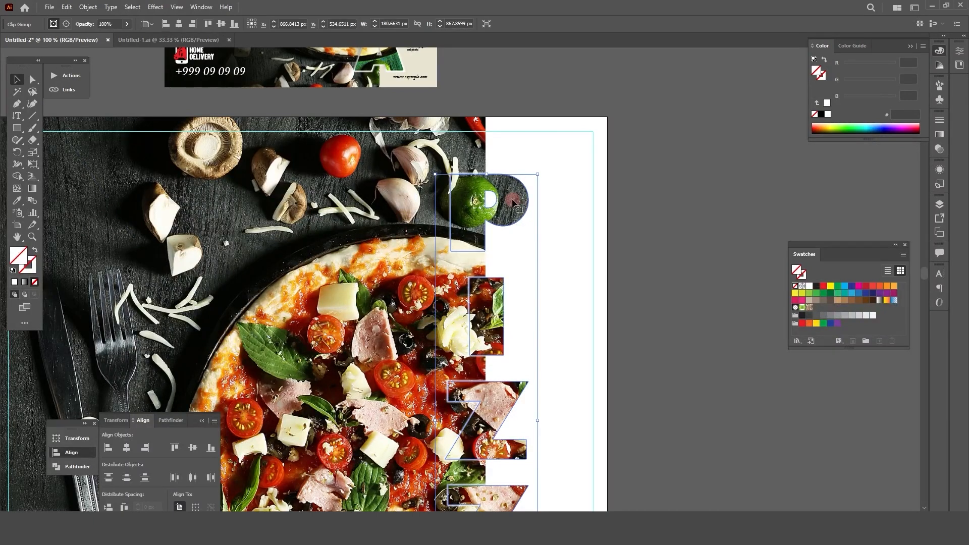
key("a")
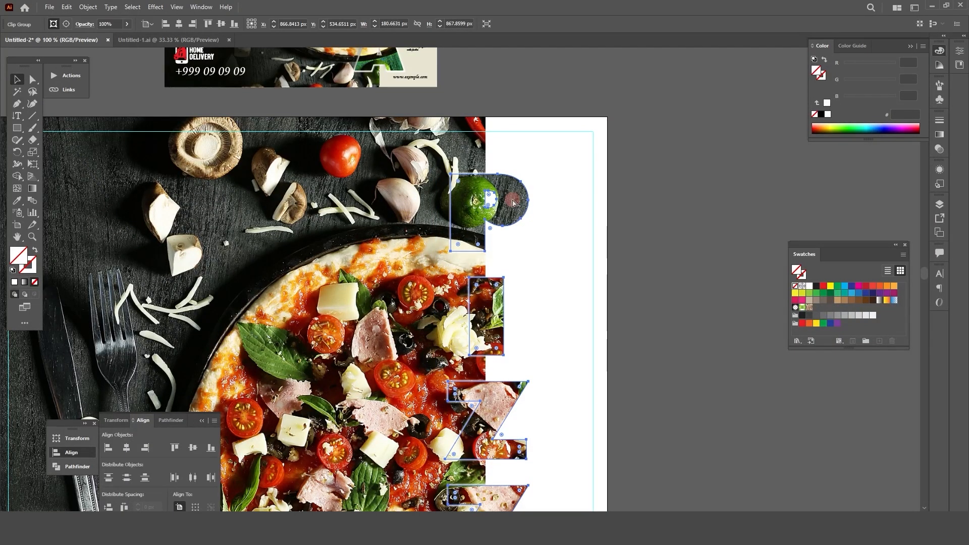
right_click(513, 203)
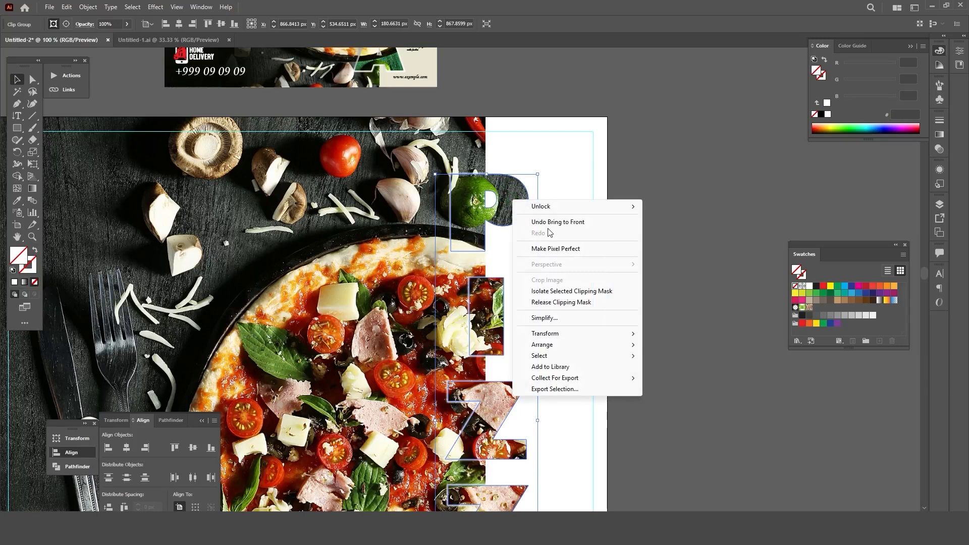
mouse_move(546, 346)
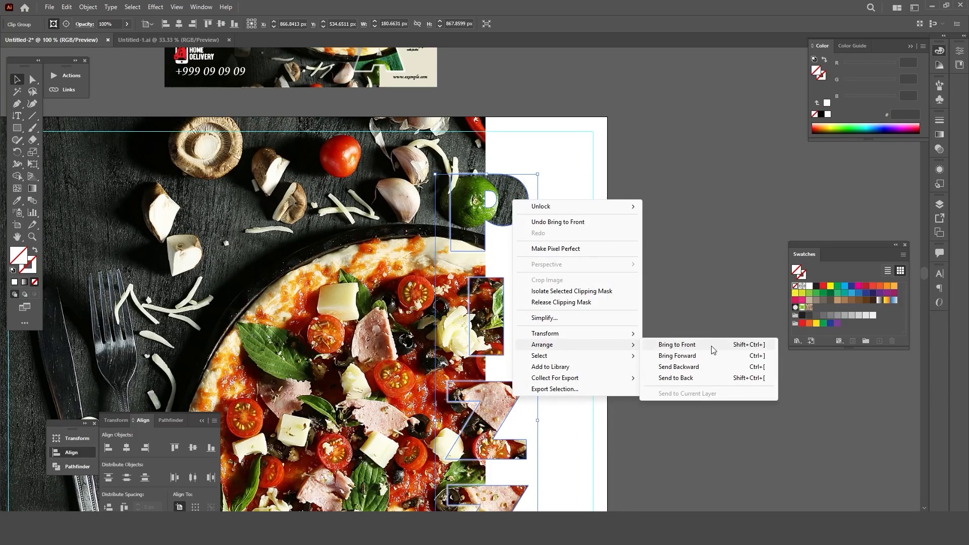
left_click(766, 348)
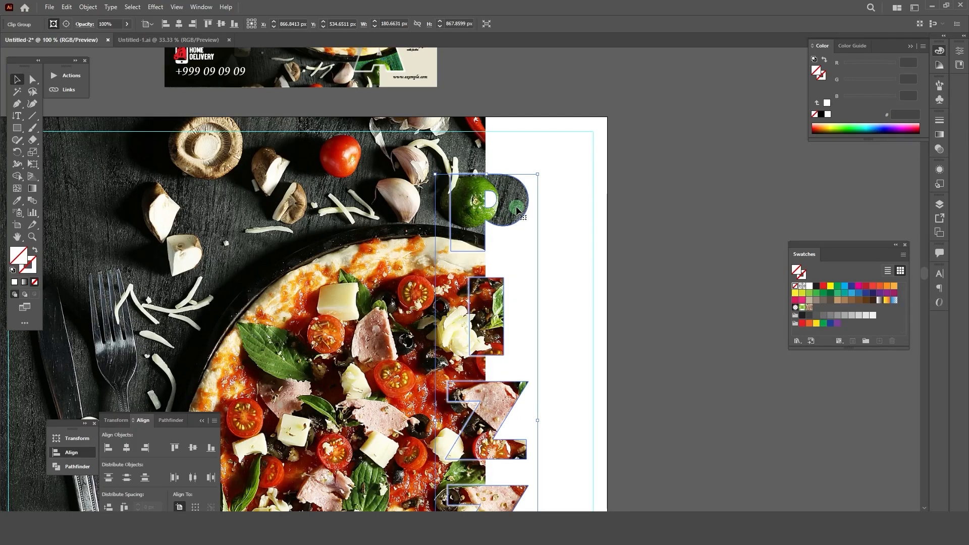
Add a Multiply drop shadow to the PIZZA clip group with 53% opacity, 2 px X offset, 3 px Y offset and 1 px blur
left_click(155, 7)
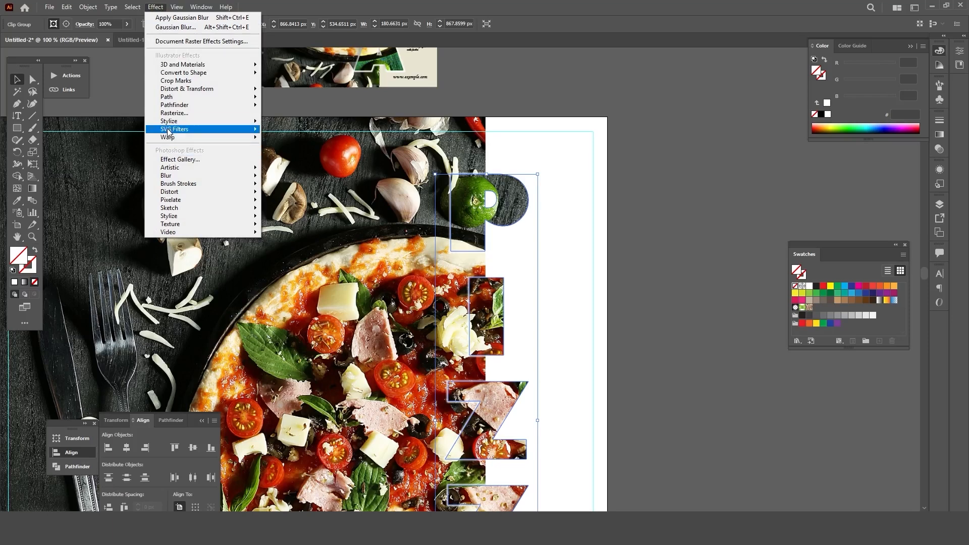
mouse_move(170, 124)
left_click(287, 123)
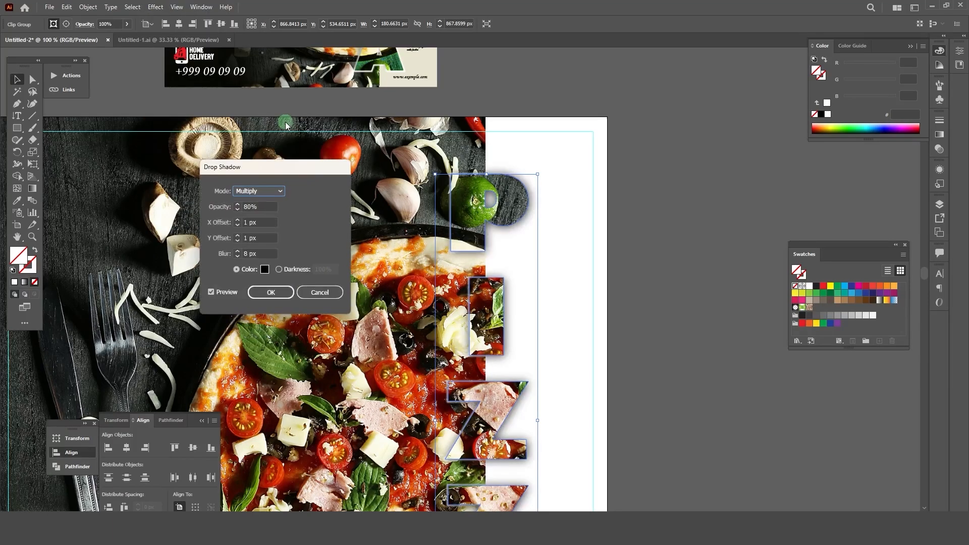
left_click(264, 207)
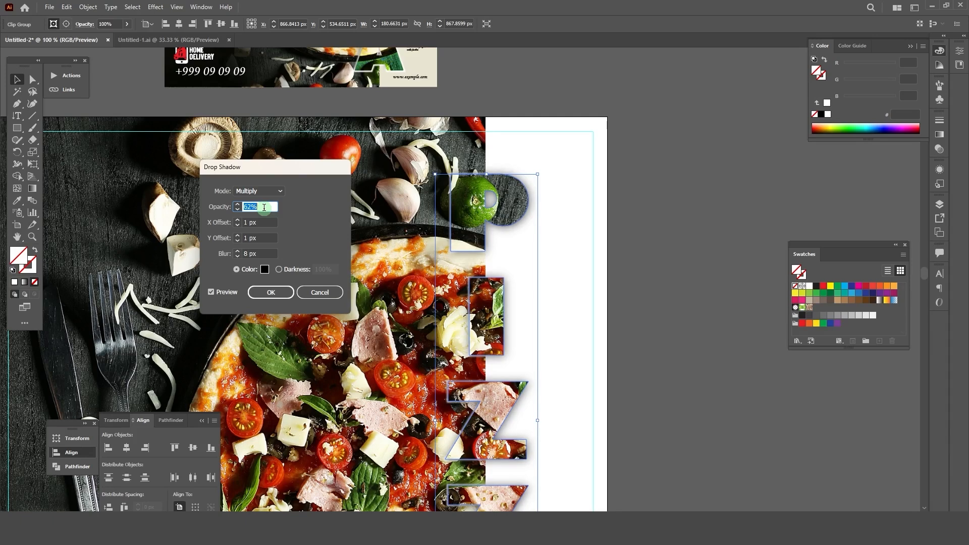
type("53")
left_click(262, 222)
left_click(266, 240)
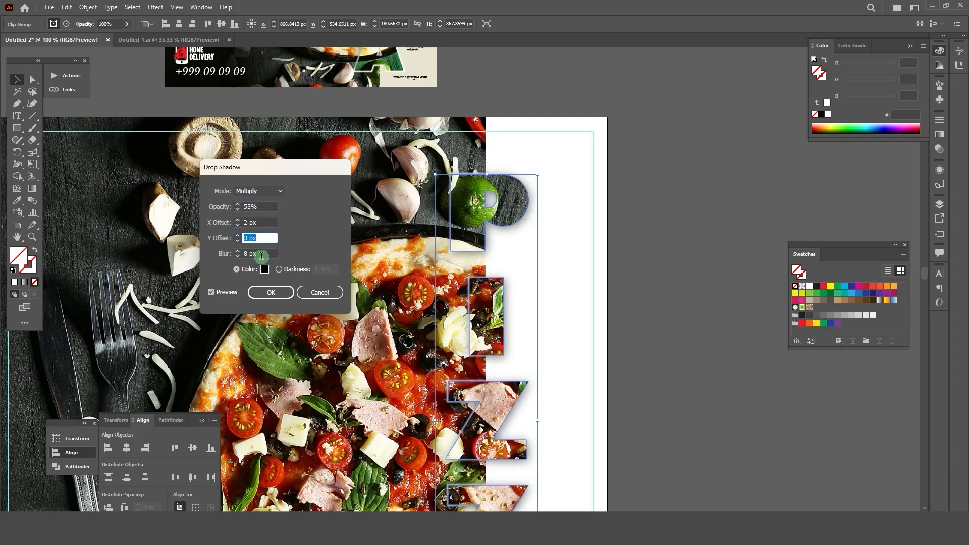
type("3")
left_click(263, 254)
type("1")
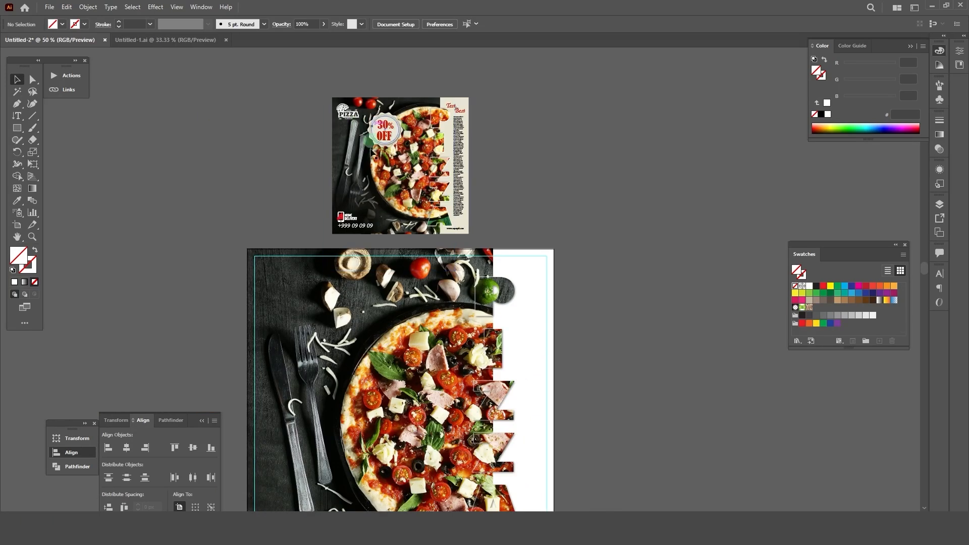
Unlock all locked objects so the white background rectangle of the flyer can be selected
scroll(509, 279, "down", 2)
scroll(508, 276, "down", 2)
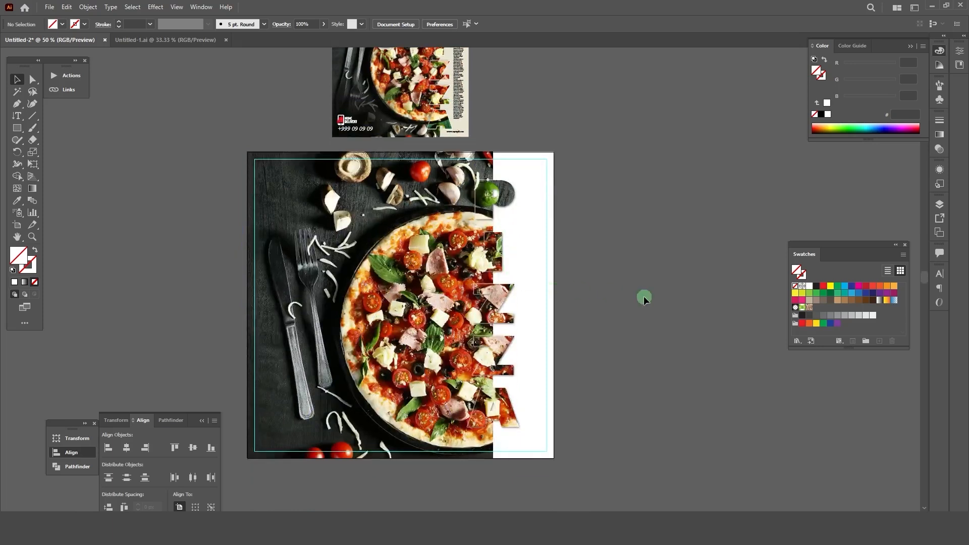
left_click(16, 128)
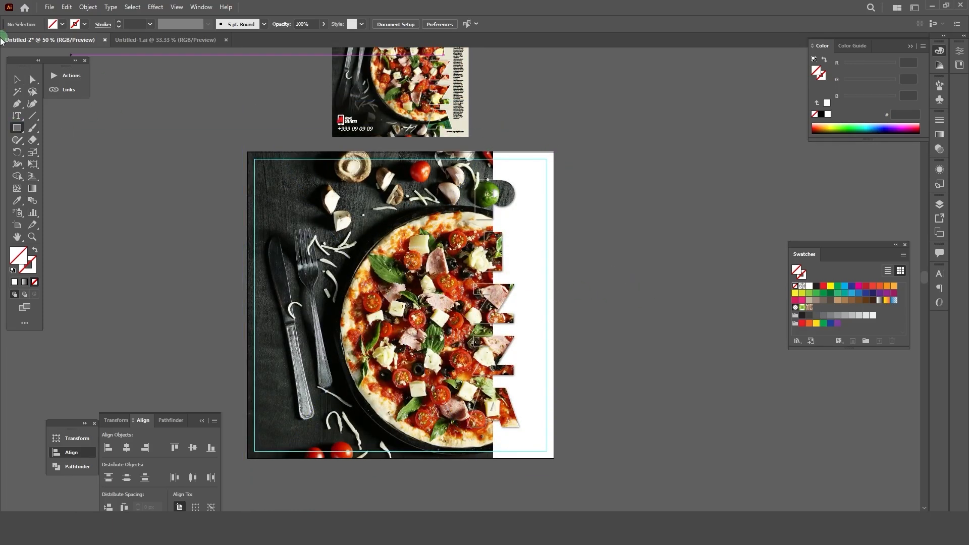
left_click(16, 79)
left_click_drag(593, 122, 550, 177)
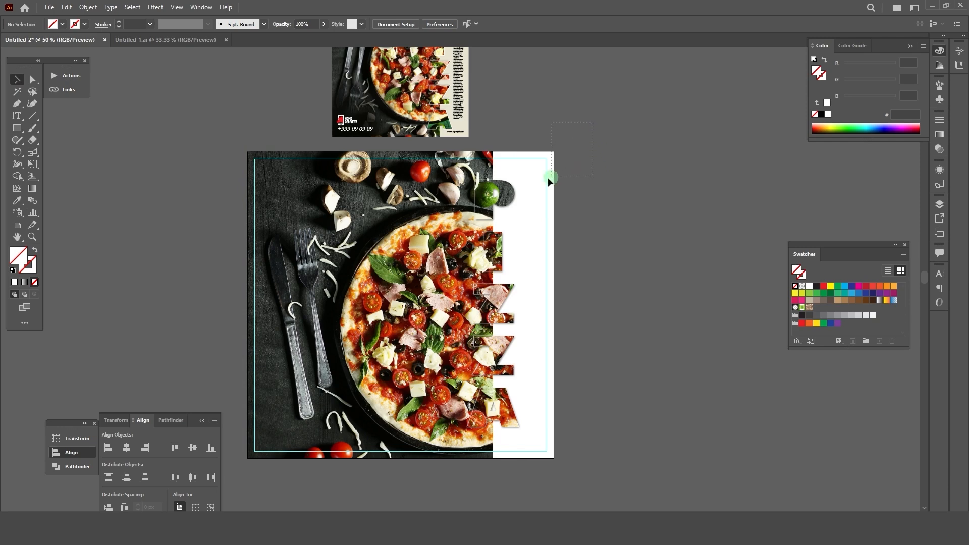
key("ctrl+alt+2")
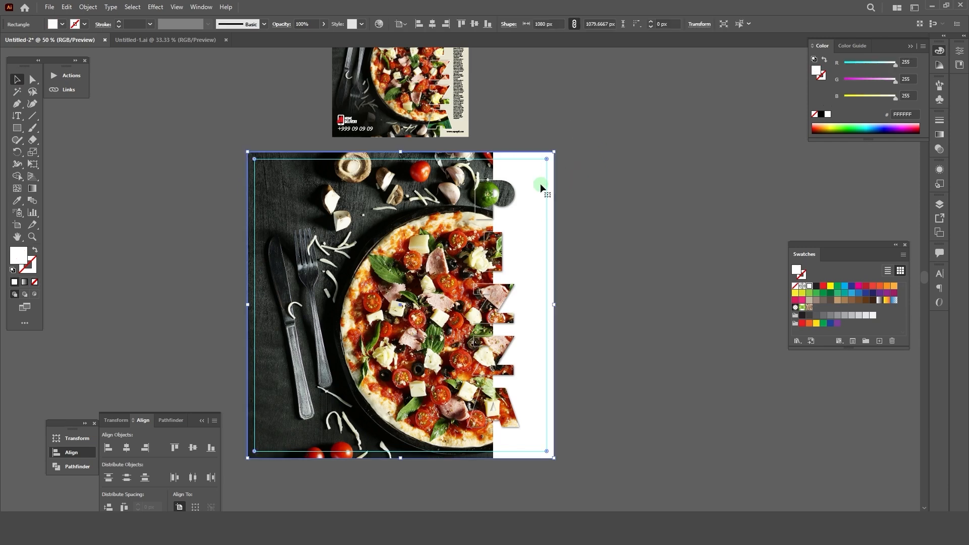
left_click(610, 216)
Fill the white background rectangle with the cream colour sampled from the text strip of the reference flyer
left_click_drag(540, 182, 802, 184)
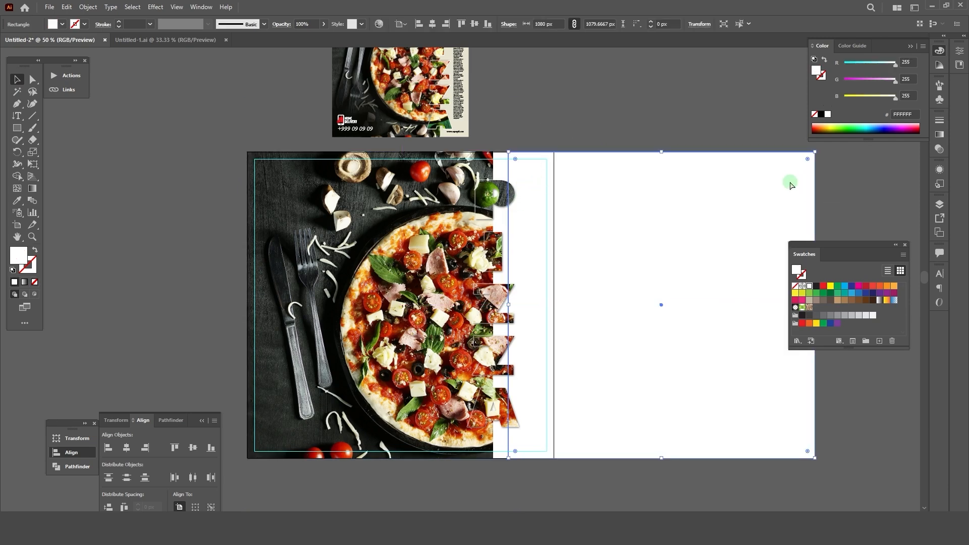
key("ctrl+z")
scroll(663, 174, "up", 4)
left_click(17, 202)
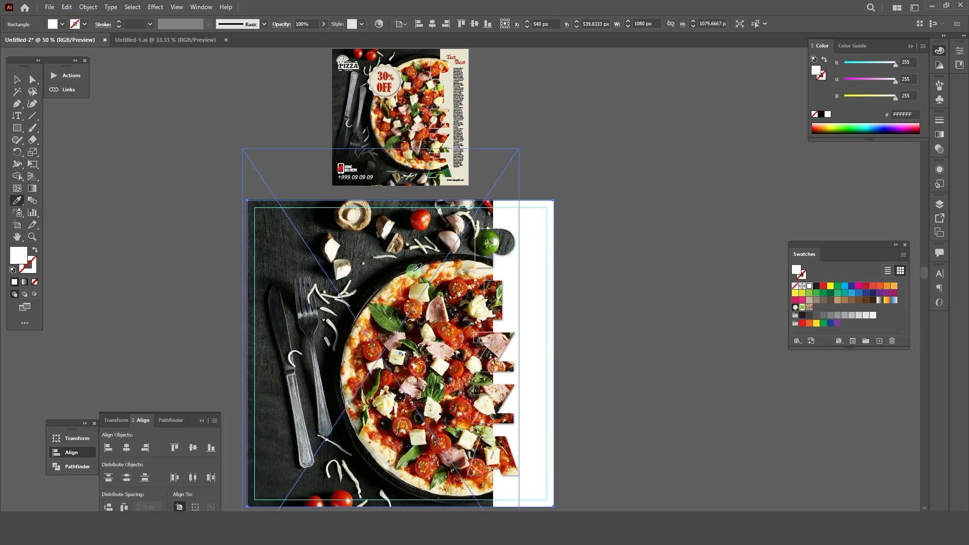
left_click(457, 174)
left_click(18, 79)
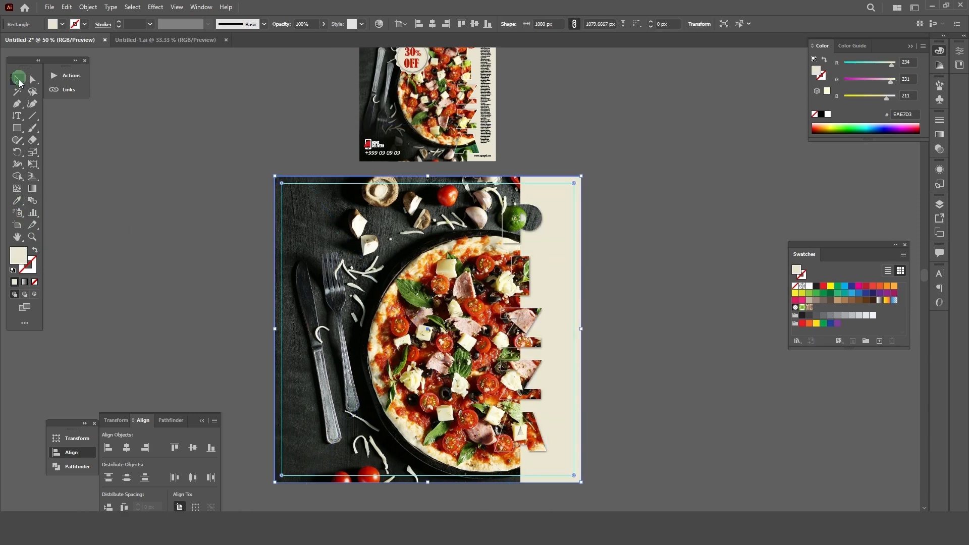
left_click(161, 141)
scroll(554, 195, "down", 1)
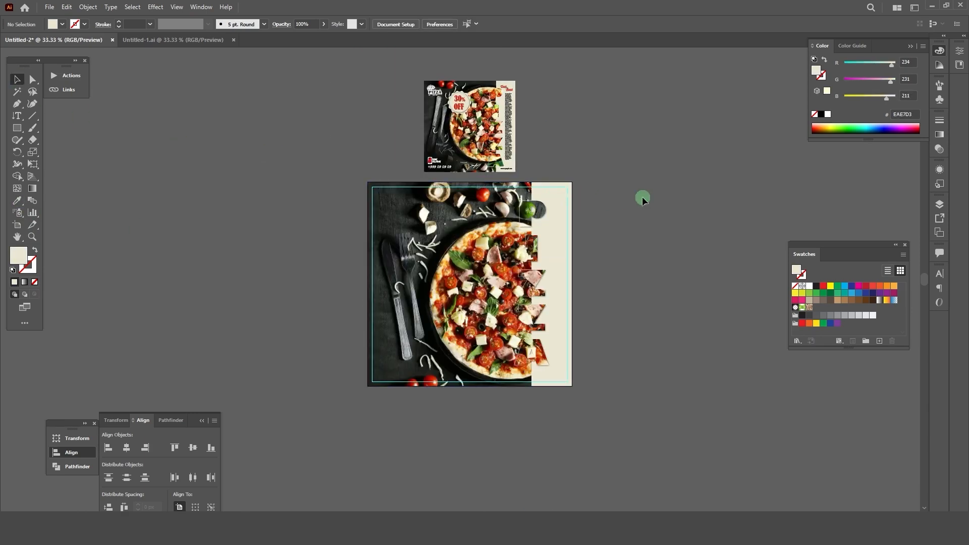
scroll(579, 217, "up", 1)
scroll(580, 217, "up", 1)
left_click(509, 291)
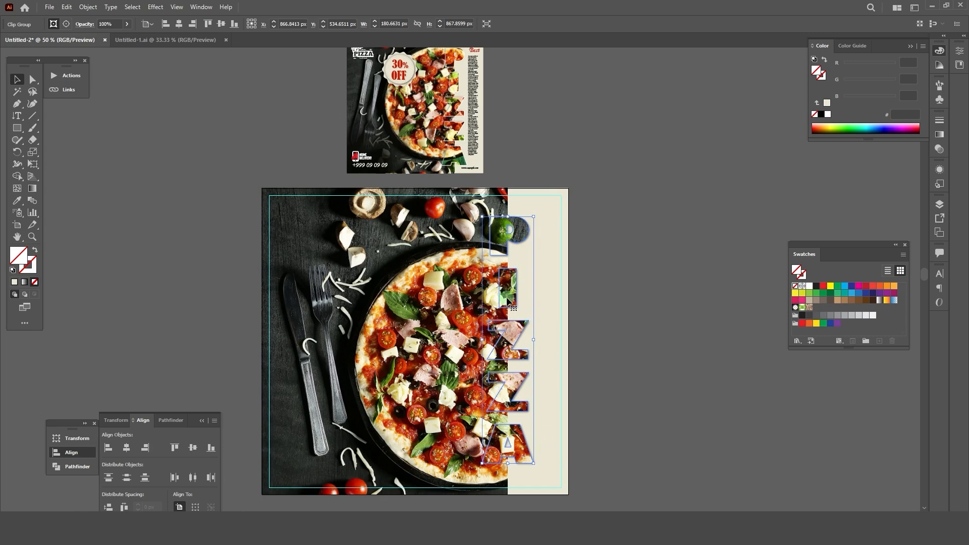
key("ctrl")
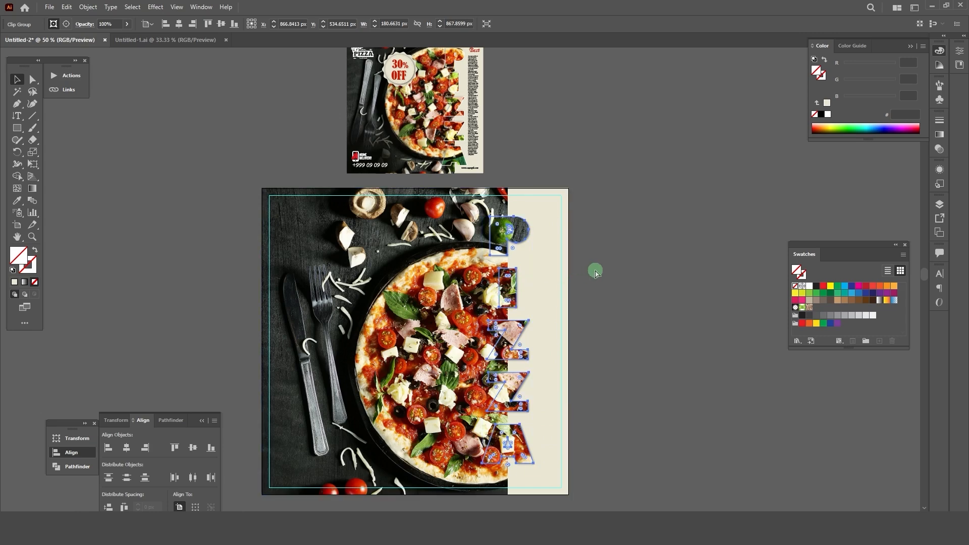
left_click(614, 271)
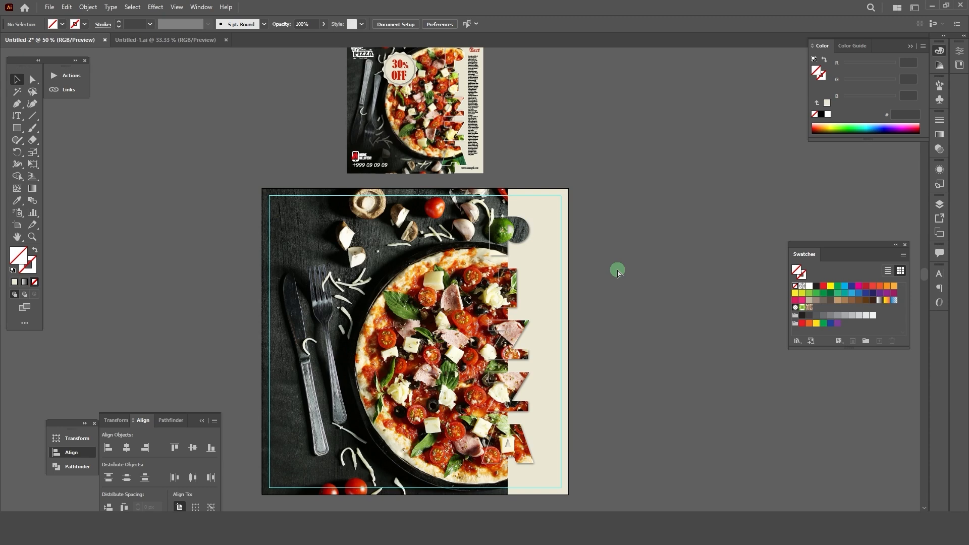
key("ctrl+z")
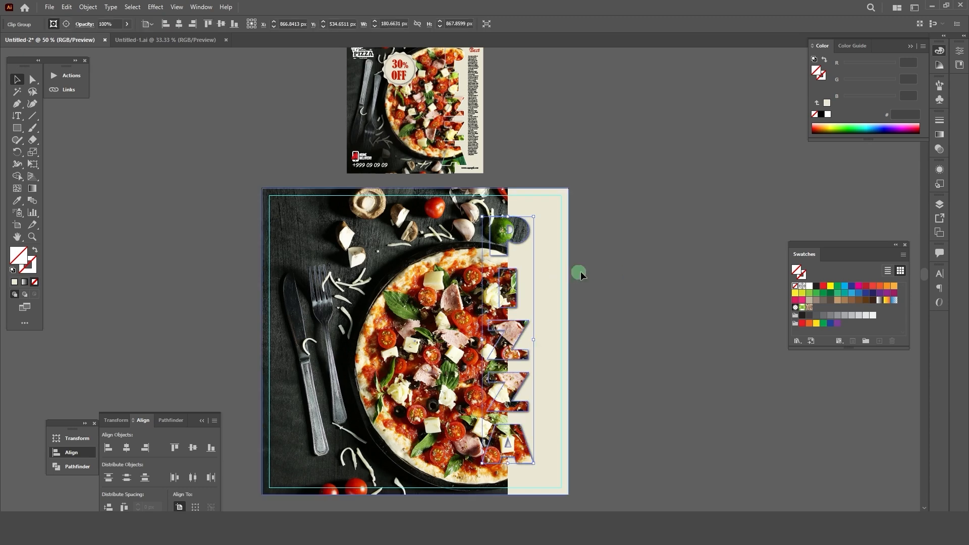
Set the blending mode of the photo-filled PIZZA clip group to Saturation and check its edges up close
left_click(940, 148)
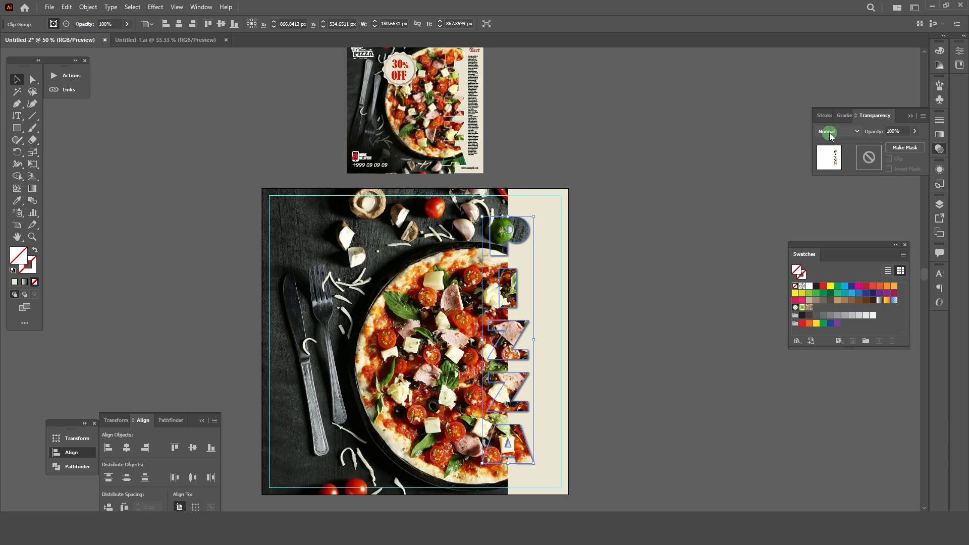
left_click(830, 136)
left_click(833, 300)
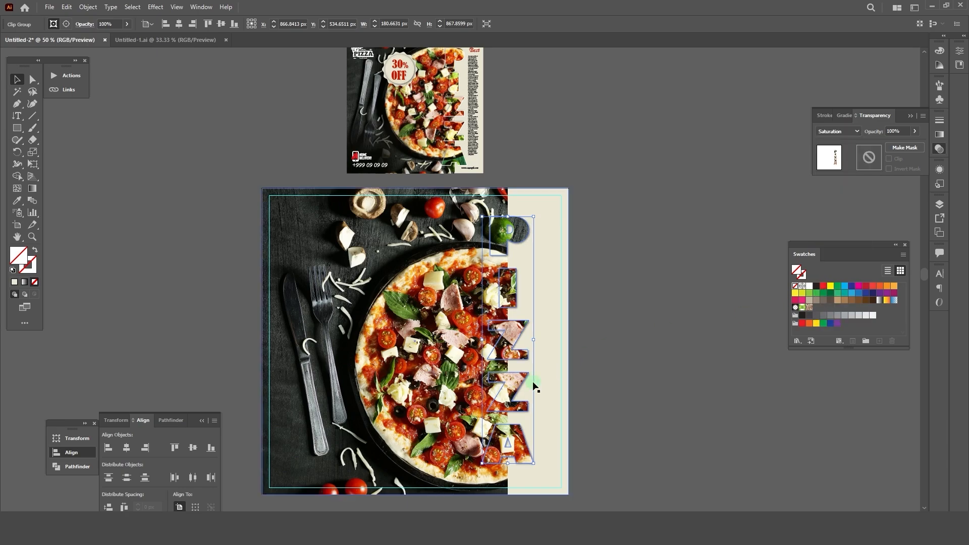
scroll(487, 461, "up", 5, "alt")
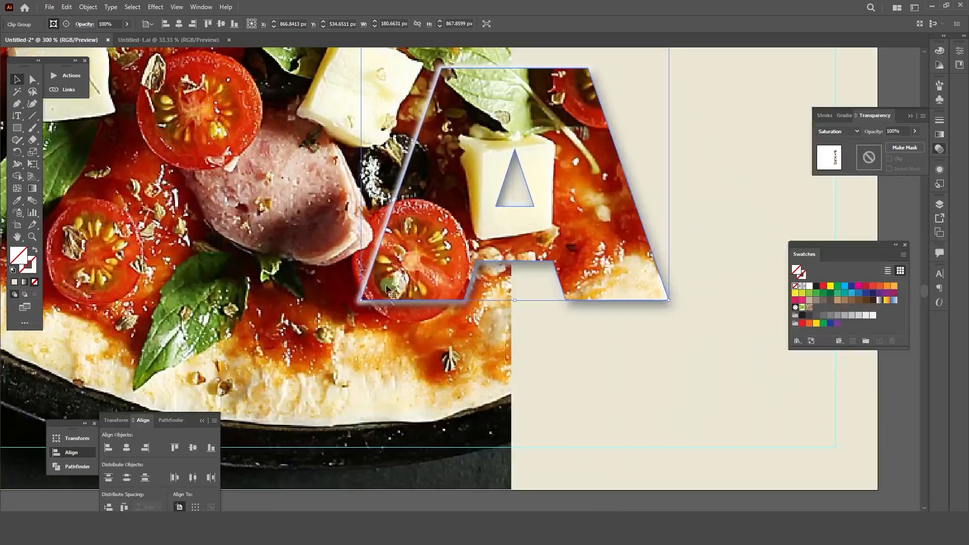
scroll(537, 354, "down", 3, "alt")
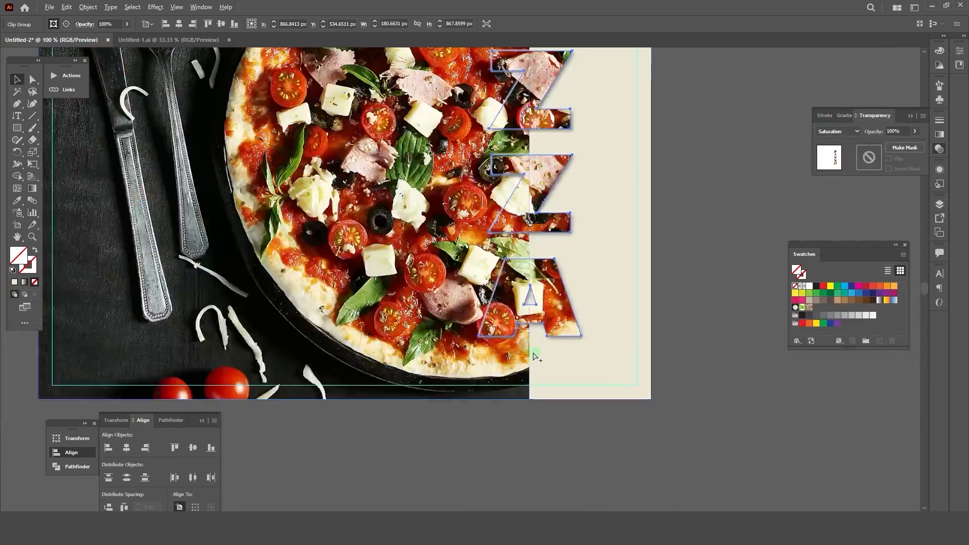
scroll(500, 418, "down", 3, "alt")
left_click(513, 413)
Switch to Firefox and search Google for "Pizza logo" in a new tab
scroll(513, 413, "left", 3)
scroll(454, 202, "up", 5)
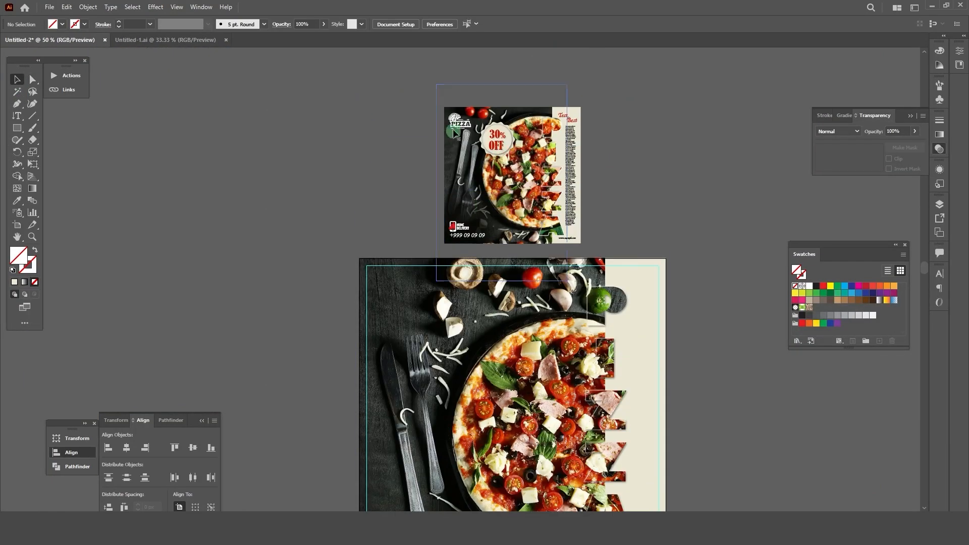
left_click(311, 314)
left_click(436, 110)
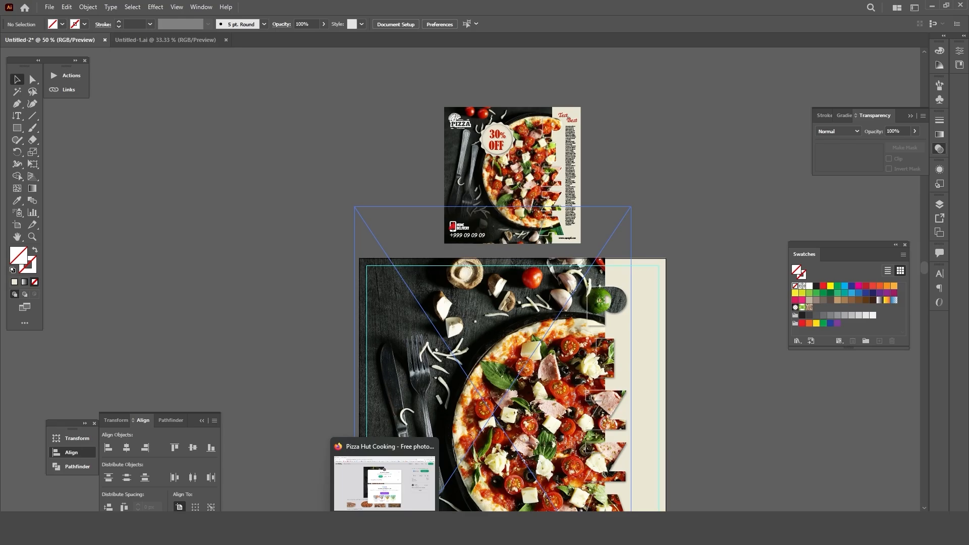
left_click(385, 528)
left_click(144, 11)
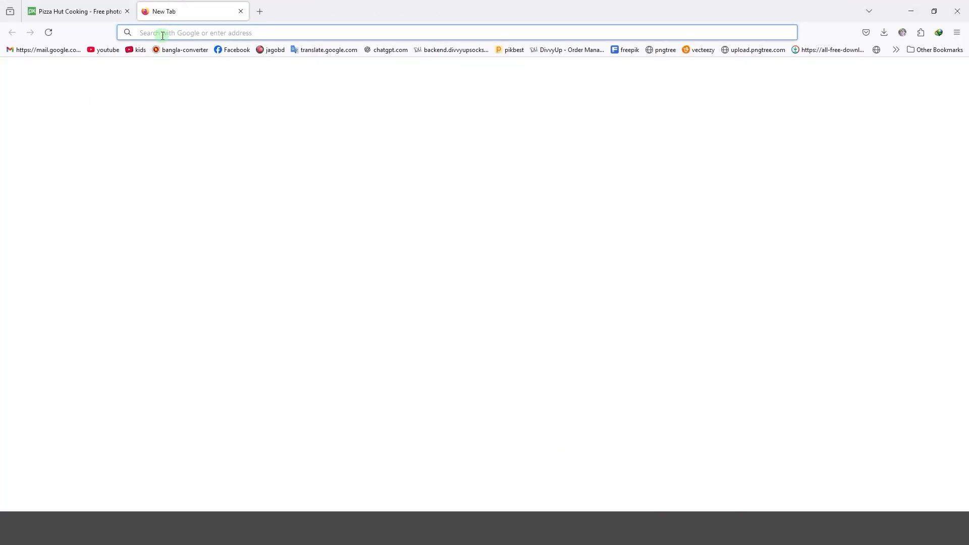
type("Pizza logo")
key("Return")
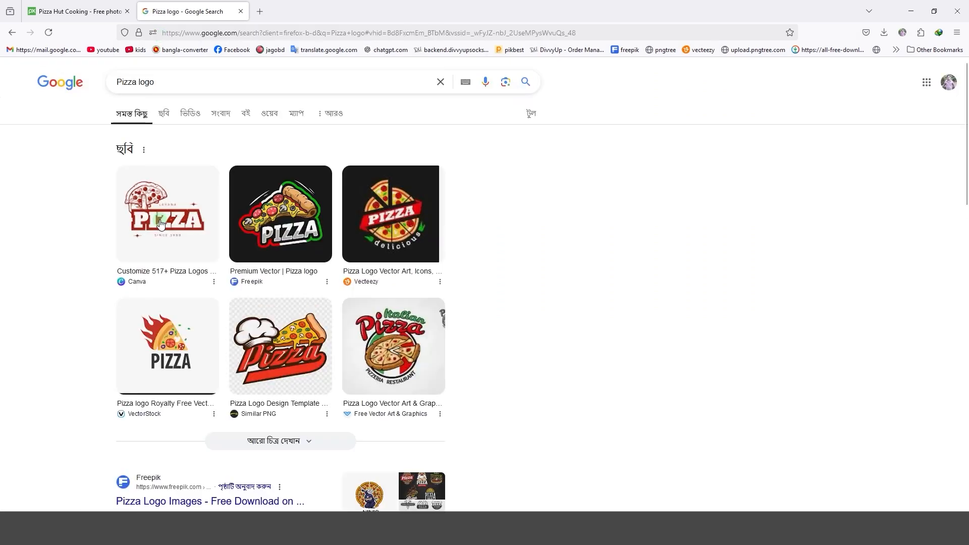
Open the red Canva pizza logo preview from the image results and copy its image
left_click(160, 223)
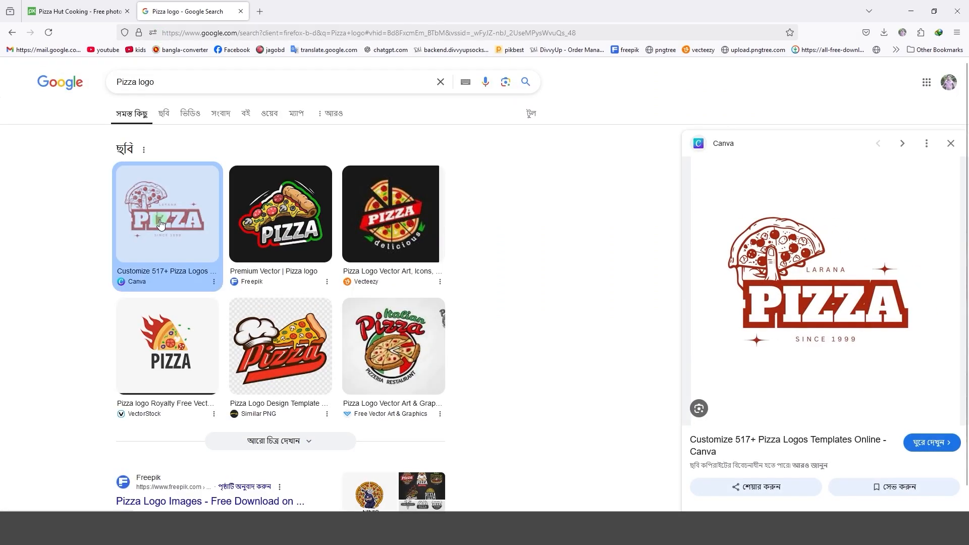
right_click(811, 246)
left_click(842, 397)
Switch back to Illustrator, paste the logo image and place it on the empty canvas beside the flyer artboard
key("alt+Tab")
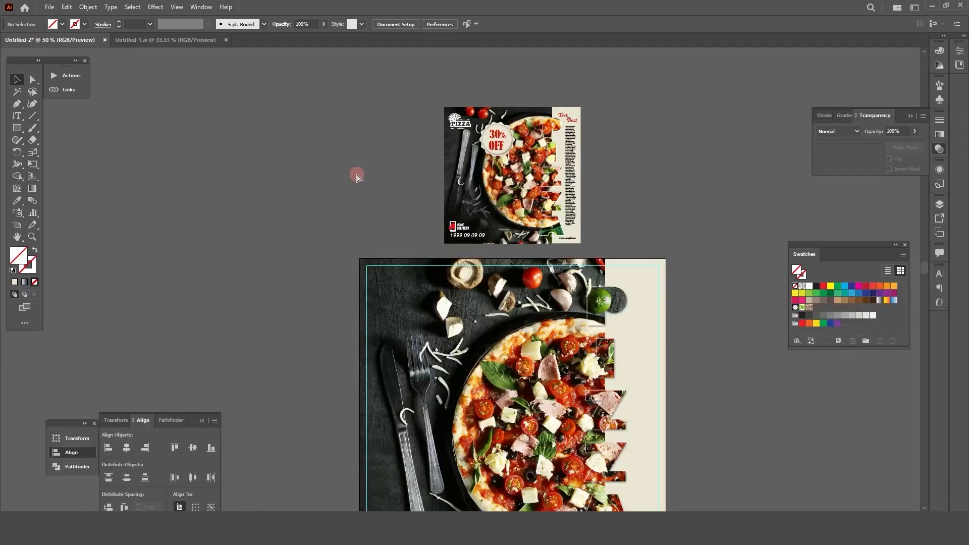
key("ctrl+v")
scroll(650, 177, "down", 3)
left_click_drag(650, 177, 465, 177)
scroll(444, 237, "up", 5)
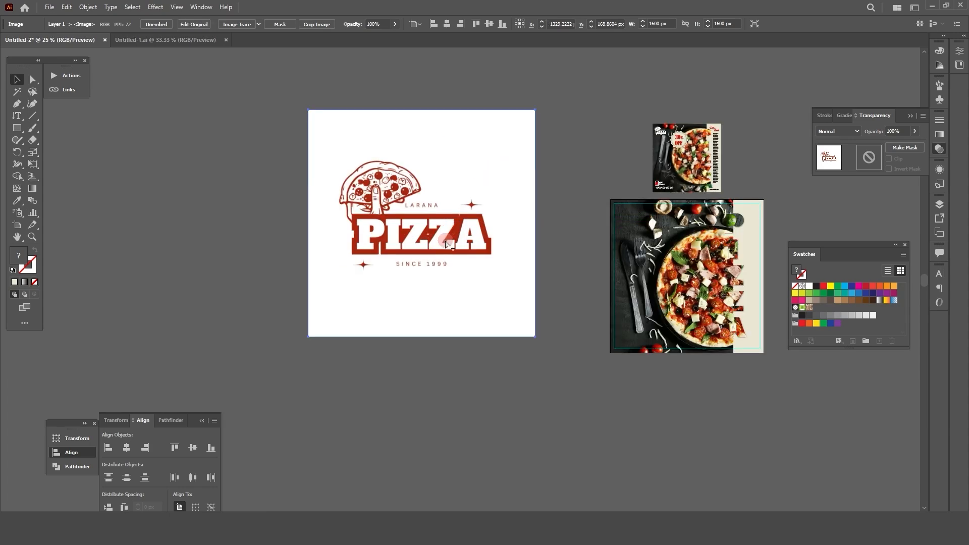
scroll(440, 237, "down", 5)
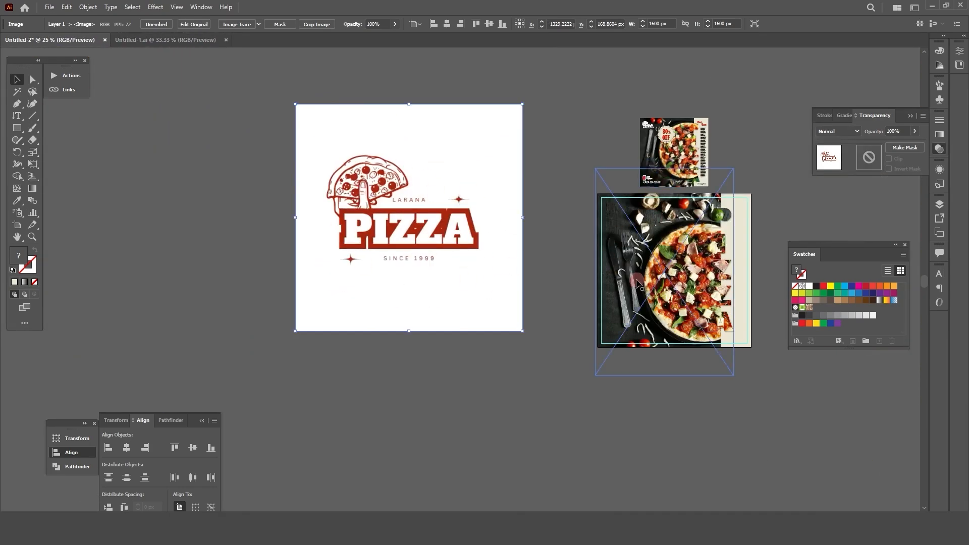
Trace the pasted pizza logo with the Silhouettes preset and expand the tracing into vector shapes
left_click(561, 303)
left_click(479, 278)
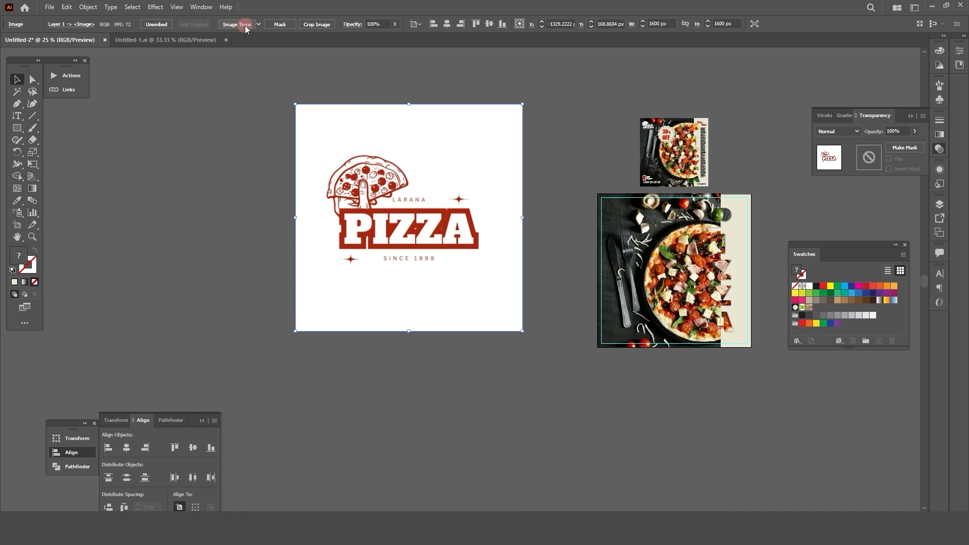
left_click(261, 24)
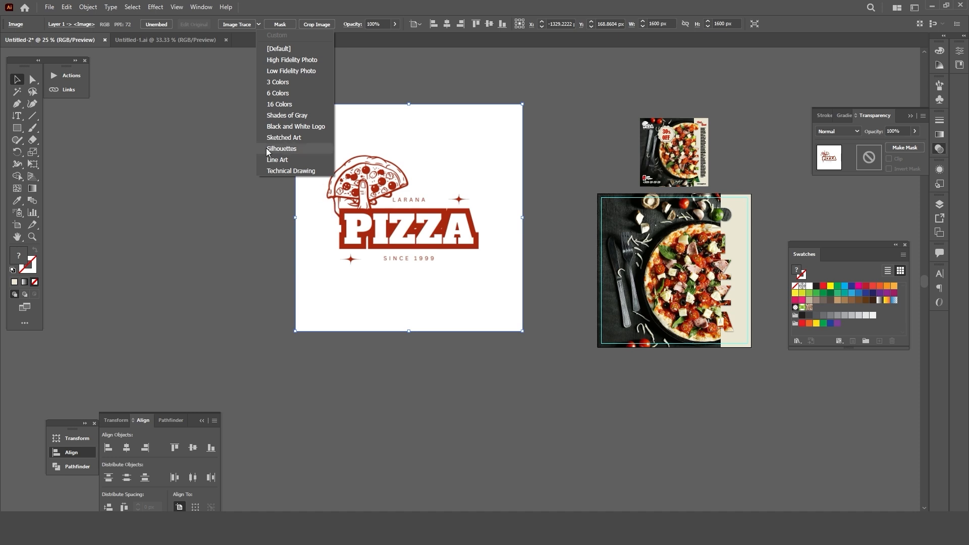
left_click(283, 151)
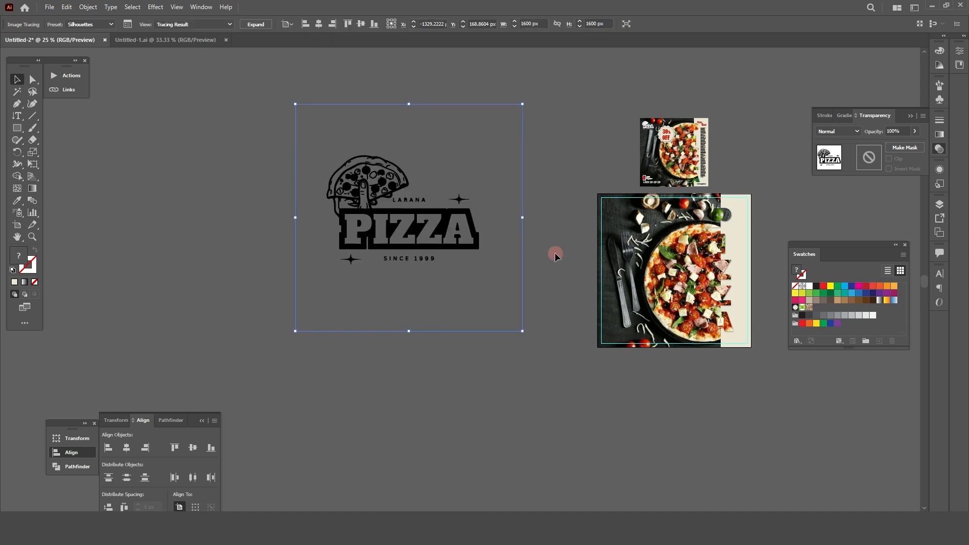
scroll(385, 217, "up", 1)
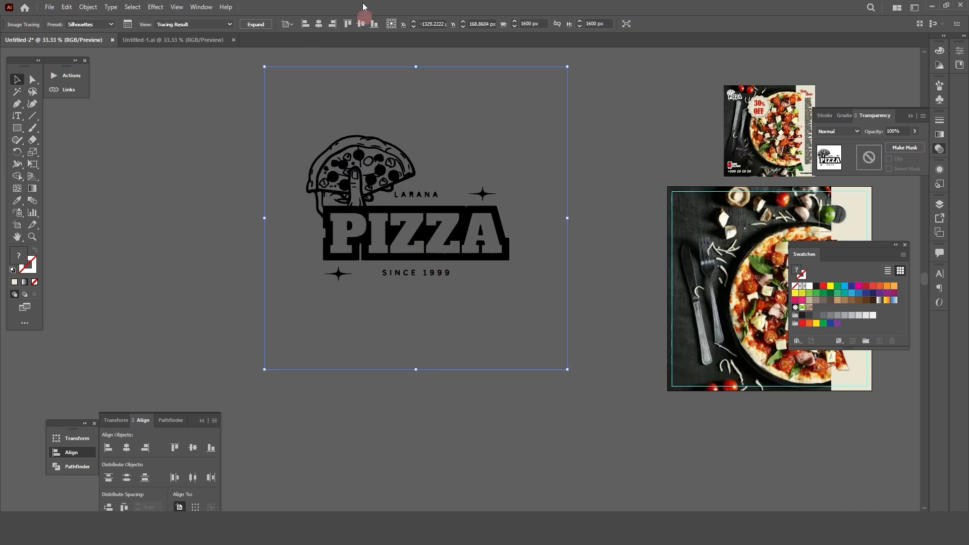
left_click(251, 25)
scroll(269, 257, "down", 2)
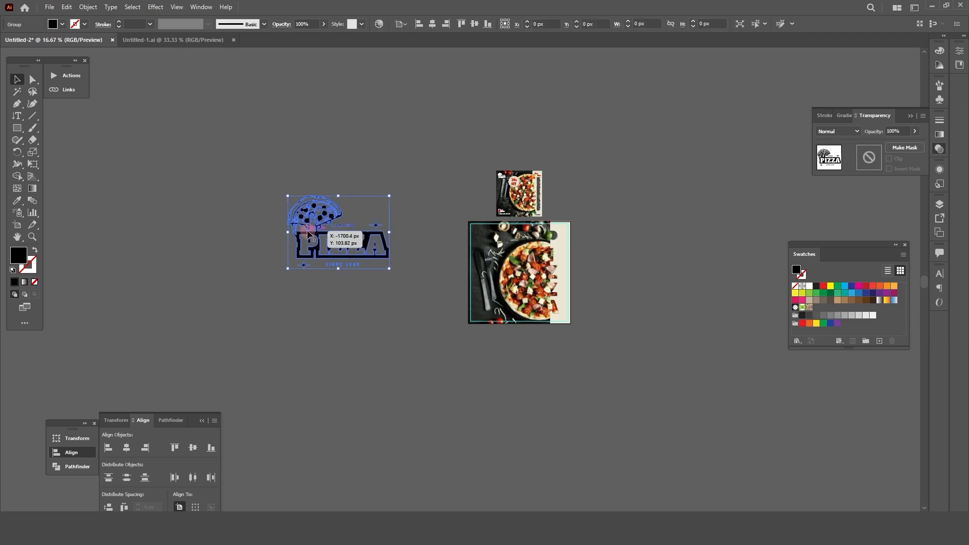
scroll(311, 228, "up", 4)
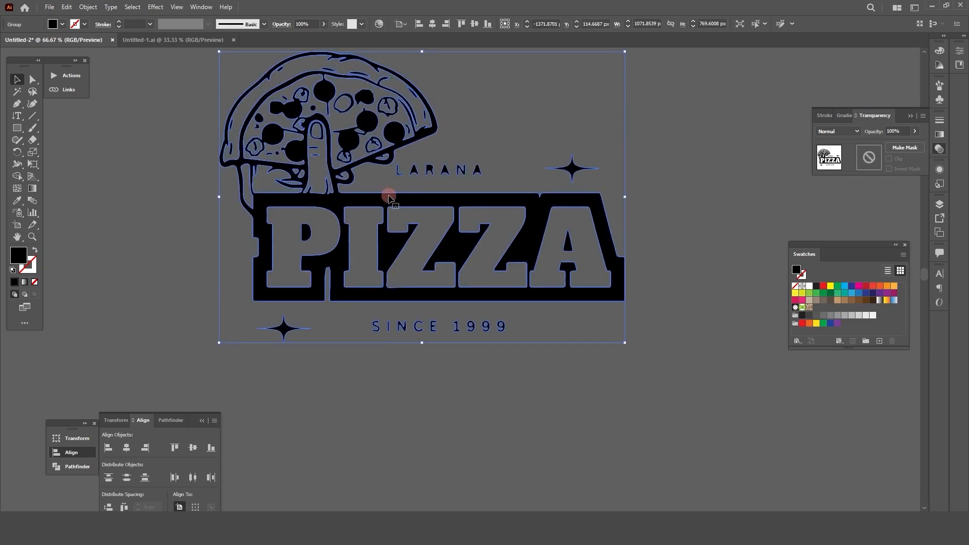
Scale the vectorised pizza logo down proportionally and position it just outside the flyer artboard's upper-left corner
scroll(320, 282, "down", 3)
left_click_drag(433, 212, 318, 297)
scroll(332, 314, "up", 5)
left_click_drag(214, 284, 317, 180)
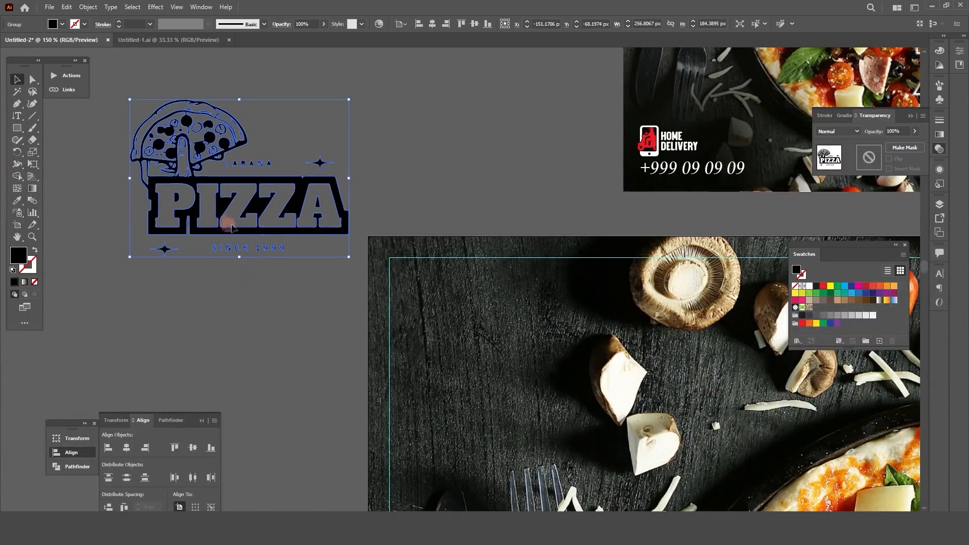
Fill the pizza logo with white and place it inside the margin guides at the flyer's upper-left corner
left_click(903, 146)
left_click(939, 50)
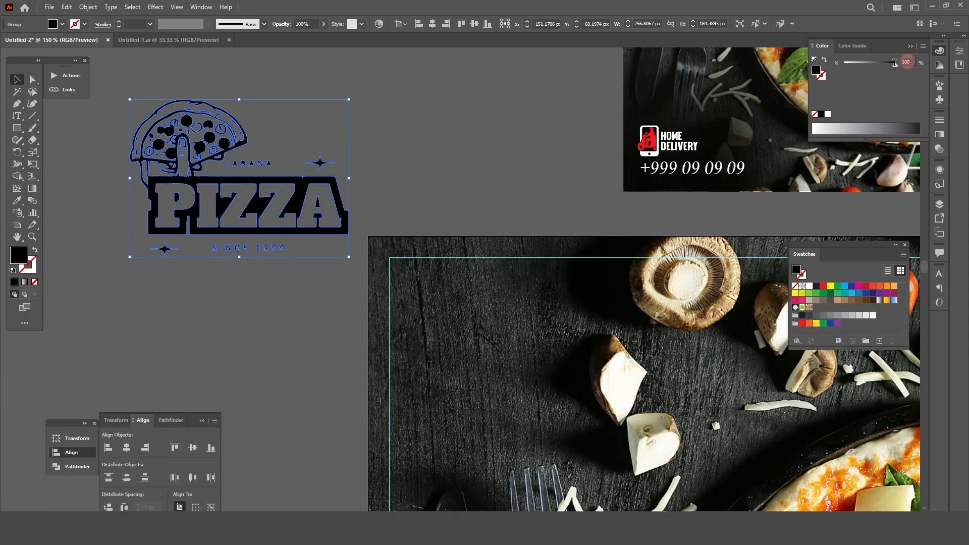
left_click(828, 114)
left_click_drag(189, 161, 605, 437)
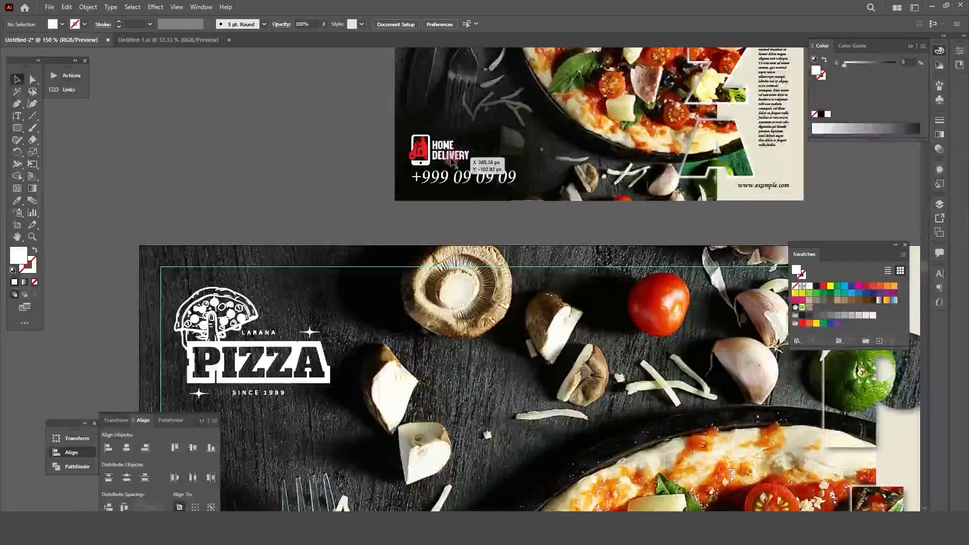
scroll(480, 151, "down", 2)
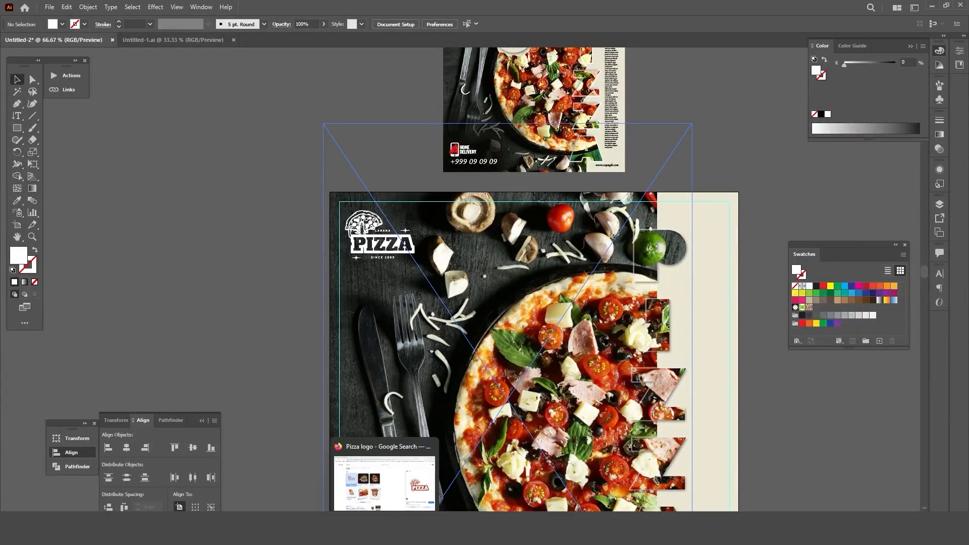
Switch to Firefox, search Google for "home delivery logo", open the iStock phone-and-scooter result and copy its image
left_click(383, 479)
left_click(159, 104)
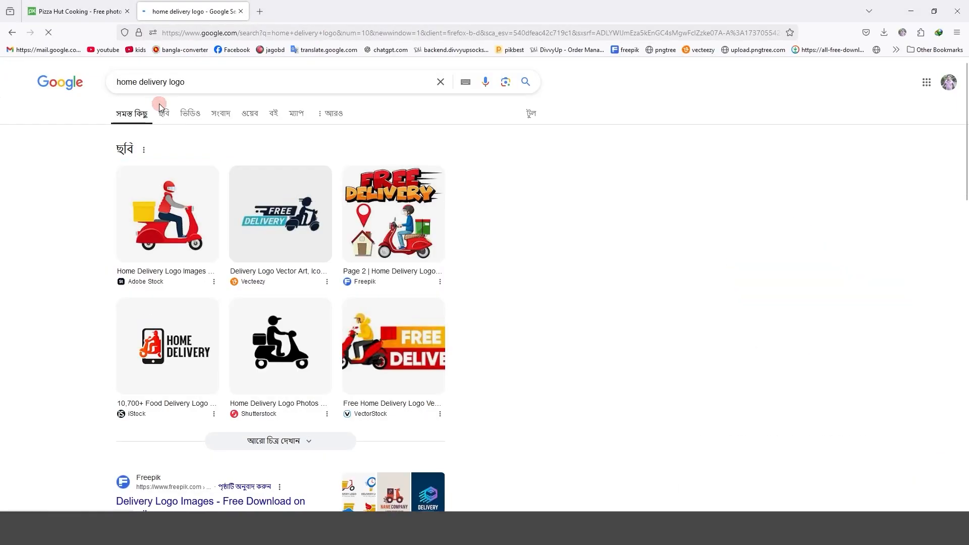
left_click(150, 347)
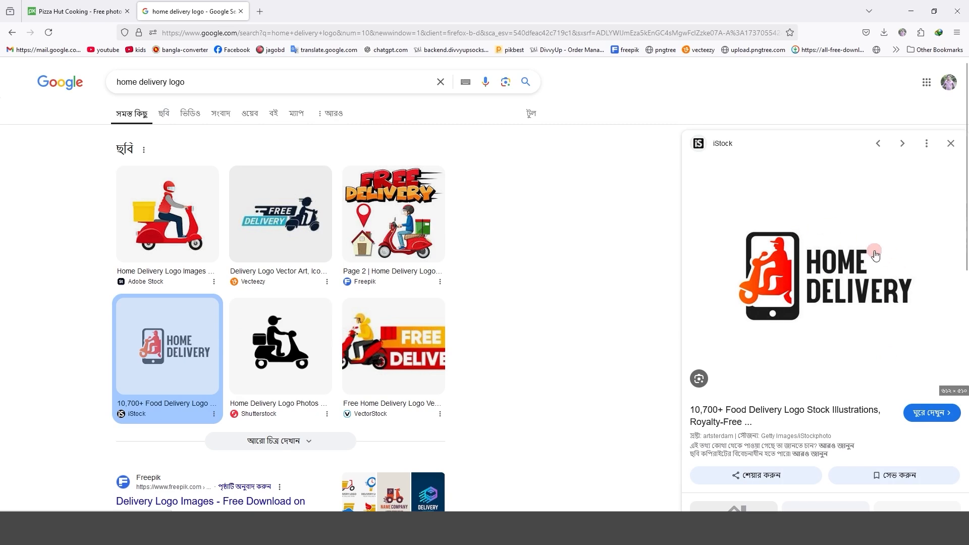
right_click(806, 267)
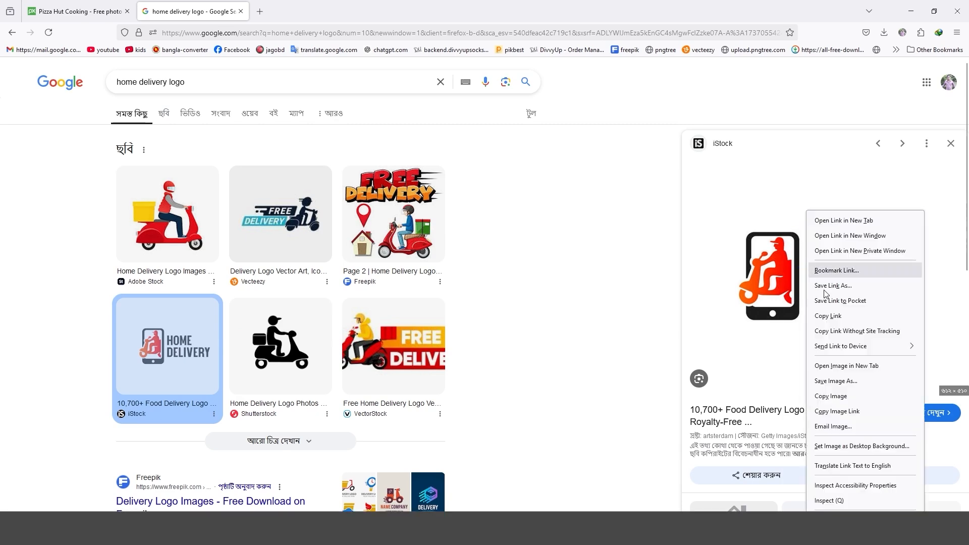
left_click(831, 395)
Switch back to Illustrator, paste the home delivery logo image and place it on the empty canvas beside the flyer
key("alt+Tab")
key("ctrl+v")
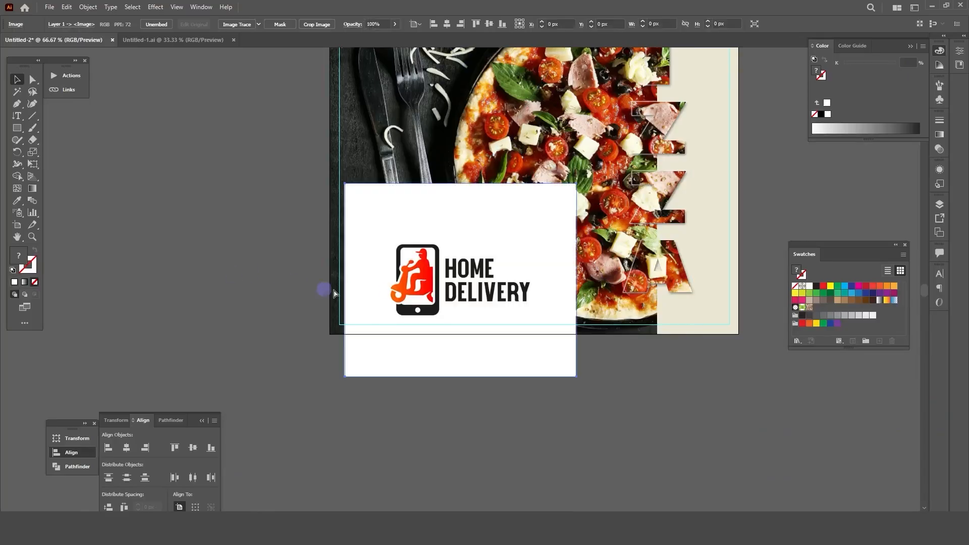
left_click_drag(470, 268, 134, 268)
left_click_drag(158, 259, 381, 241)
scroll(328, 263, "up", 2)
scroll(340, 245, "down", 2)
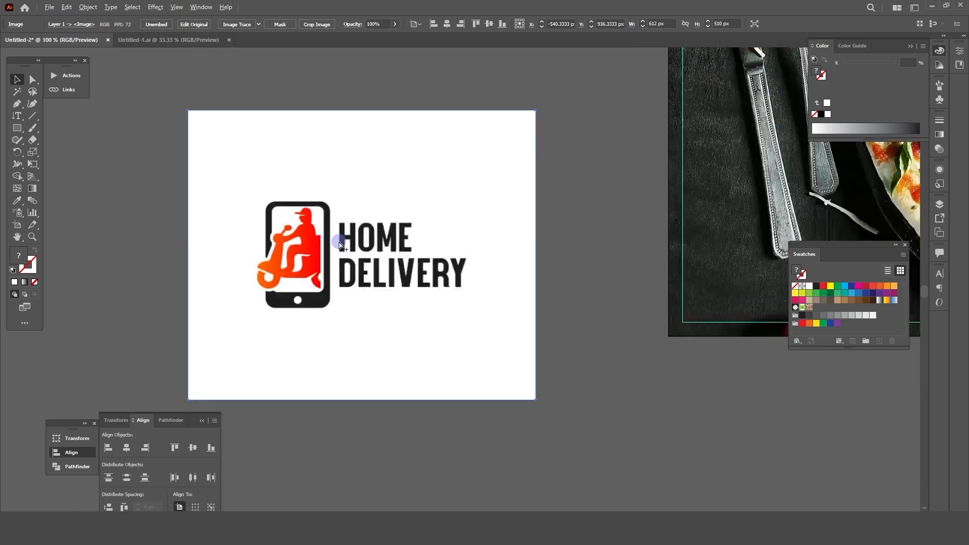
Trace the home delivery image with the 6 Colors preset and expand the tracing into vector shapes
left_click(259, 25)
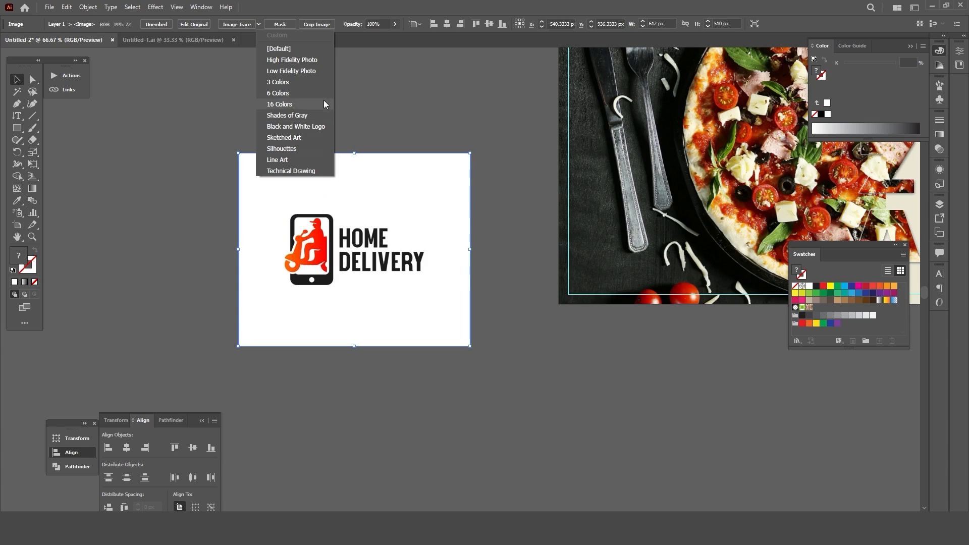
left_click(276, 93)
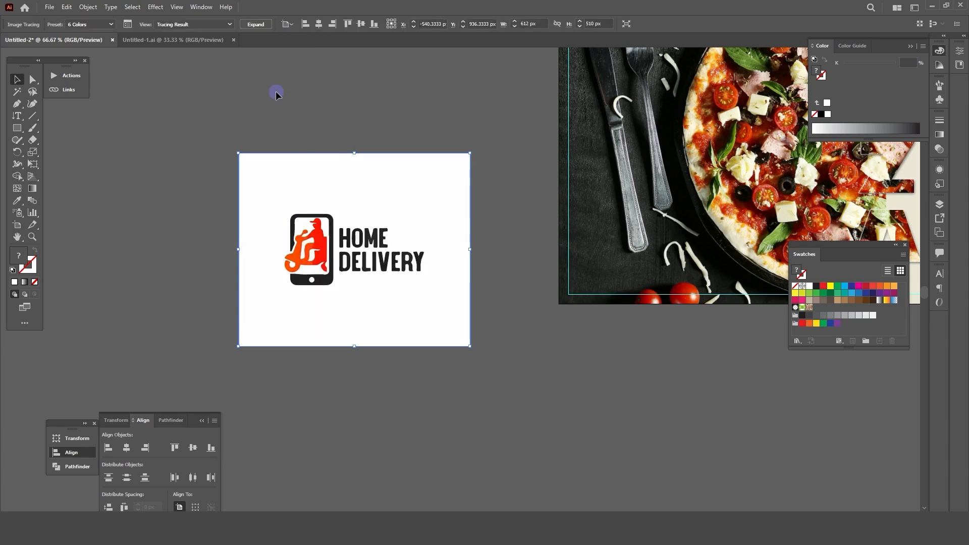
left_click_drag(385, 319, 383, 290)
left_click(258, 28)
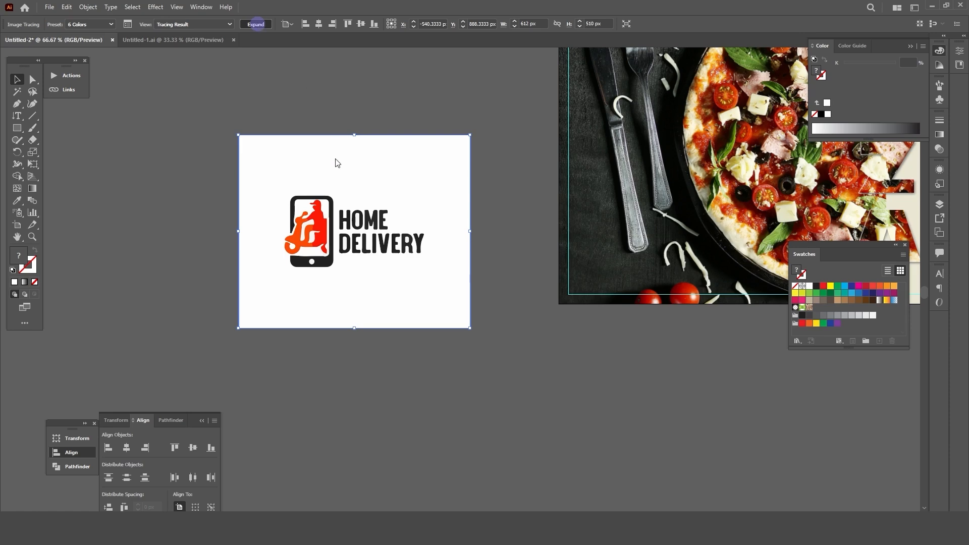
Directly select the white background shape of the expanded home delivery logo and delete it
scroll(344, 218, "up", 4)
scroll(364, 217, "down", 1)
left_click(393, 261)
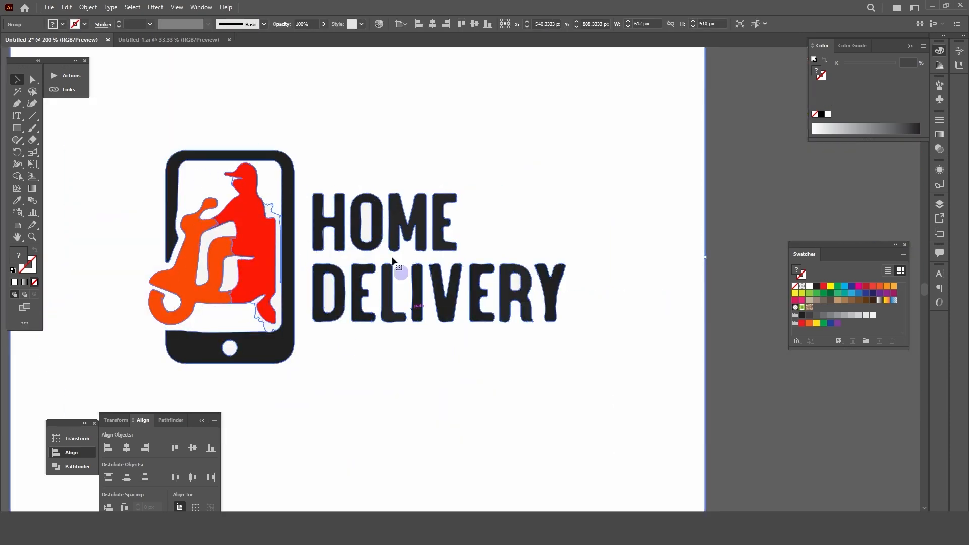
scroll(393, 261, "down", 3)
left_click(338, 343)
left_click(33, 81)
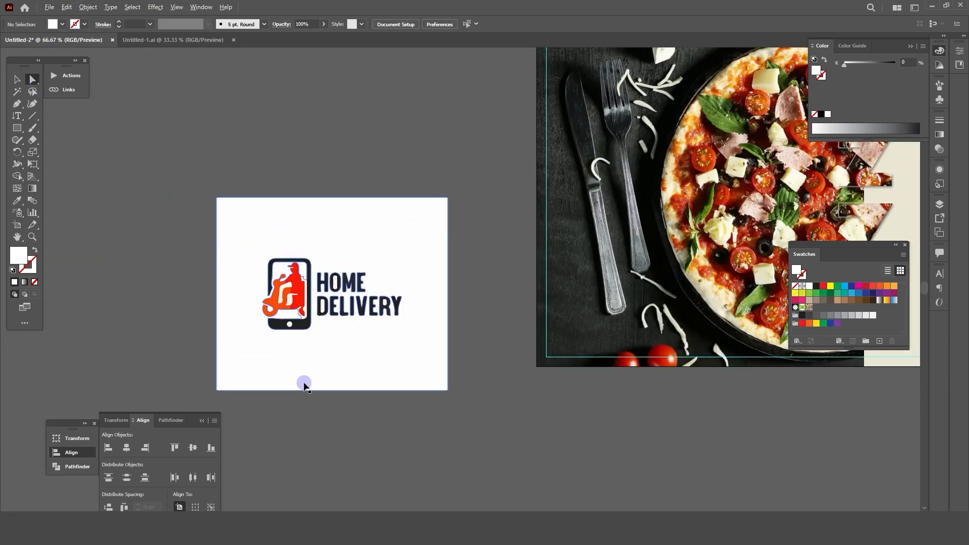
scroll(305, 383, "down", 1)
left_click(346, 267)
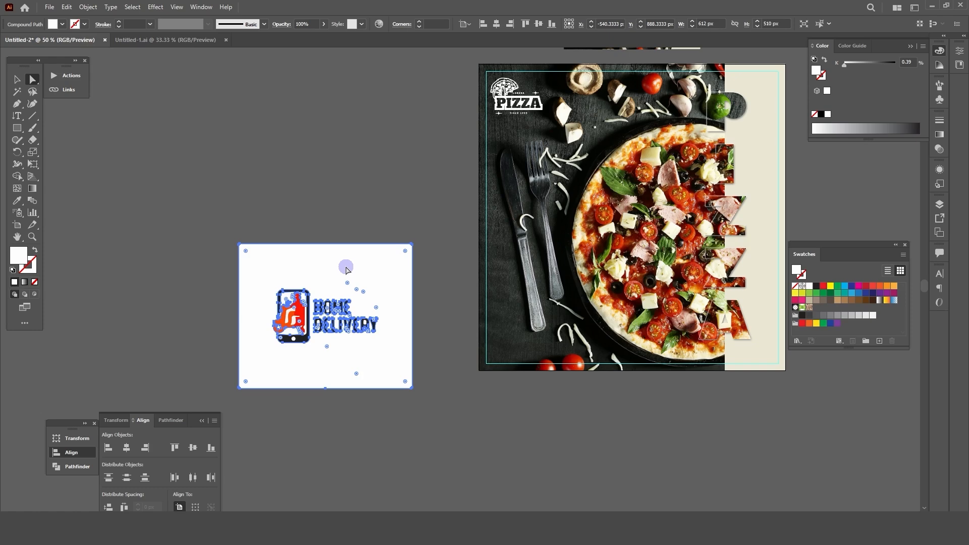
key("Delete")
scroll(353, 338, "up", 2)
key("v")
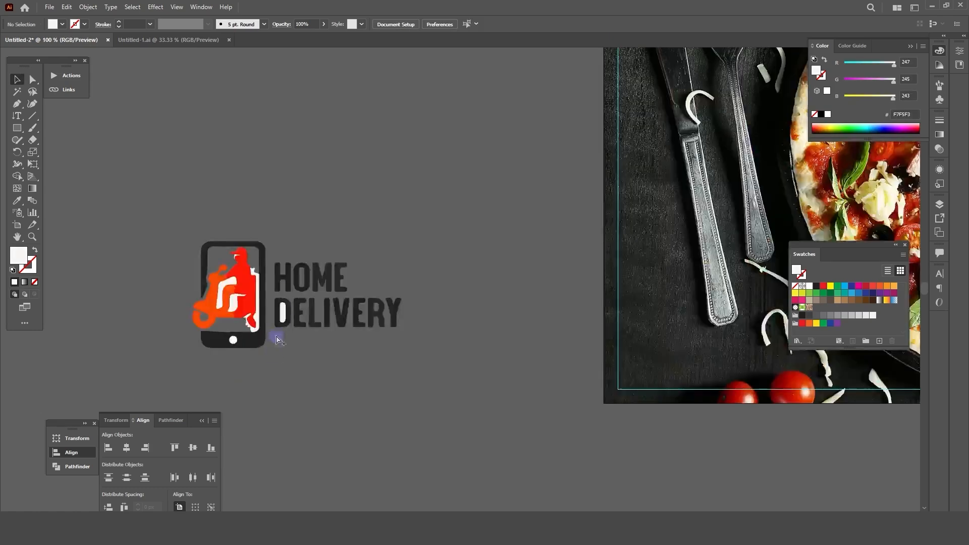
Recolour the delivery logo's phone and lettering white and its rider red, and place it at the flyer's lower-left corner
left_click_drag(316, 279, 482, 239)
scroll(260, 303, "down", 3)
scroll(249, 353, "up", 2)
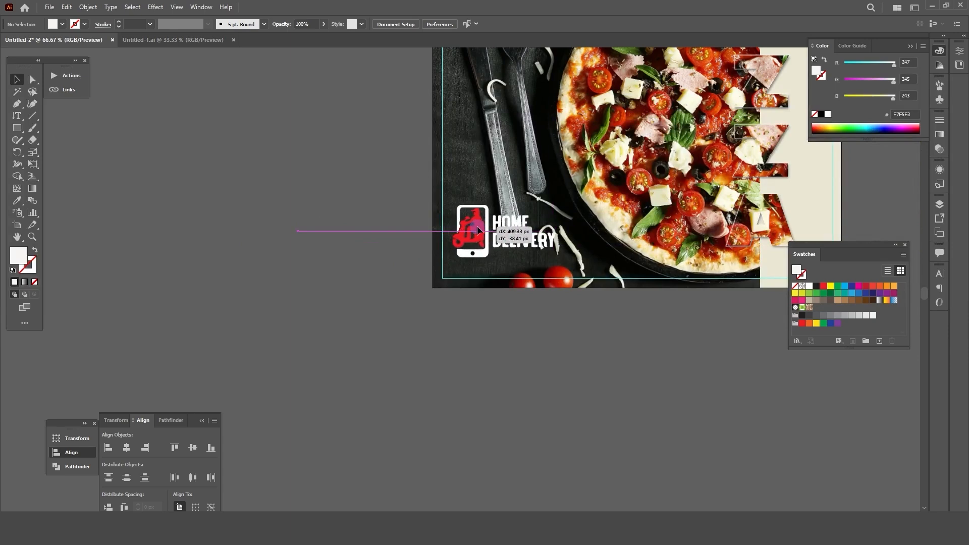
Add the contact phone number as white text below the home delivery logo and set its font to Monotype Corsiva
key("t")
scroll(288, 308, "down", 2)
scroll(334, 341, "up", 3)
scroll(624, 255, "up", 2)
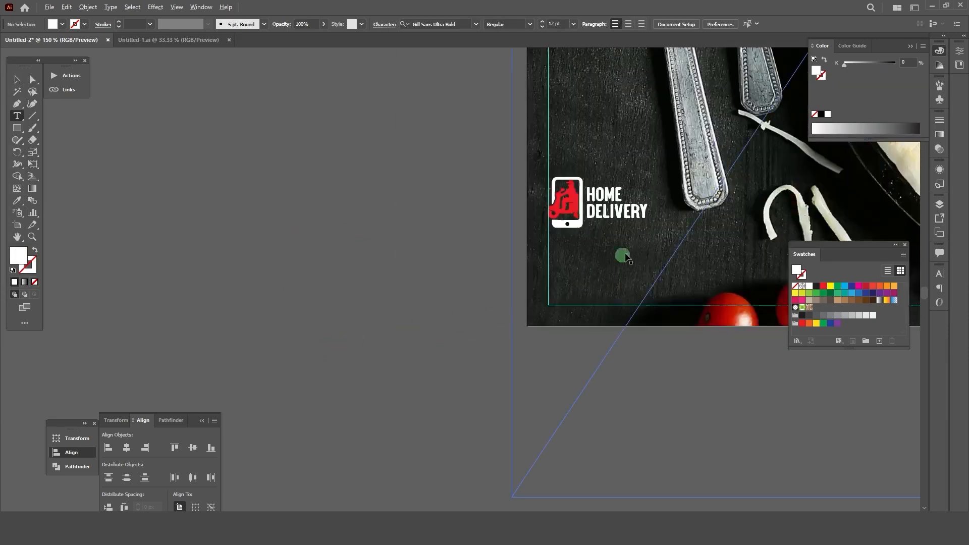
left_click(283, 275)
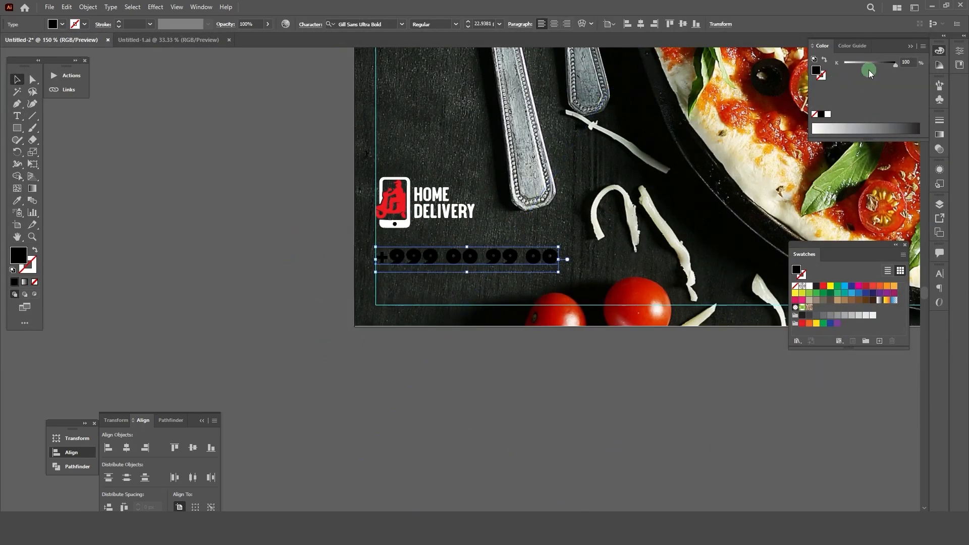
left_click_drag(896, 64, 844, 64)
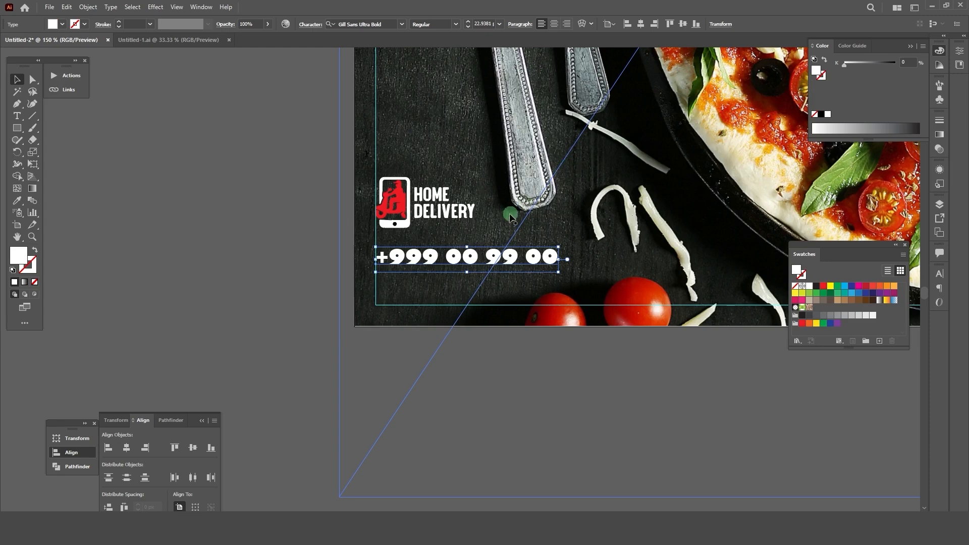
left_click(376, 24)
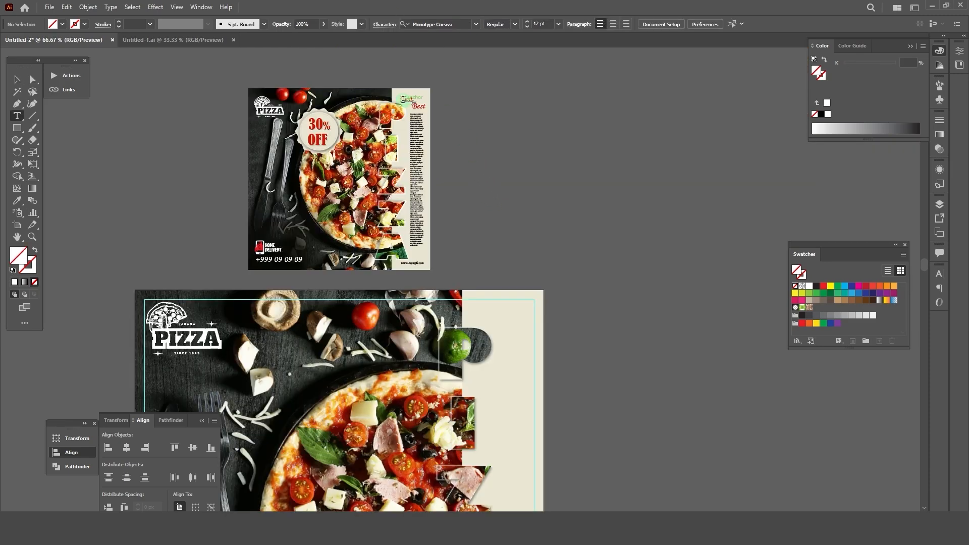
Add three separate text lines, "TEST", "FOR" and "BEST", near the top of the cream strip, following the reference
scroll(404, 99, "up", 2)
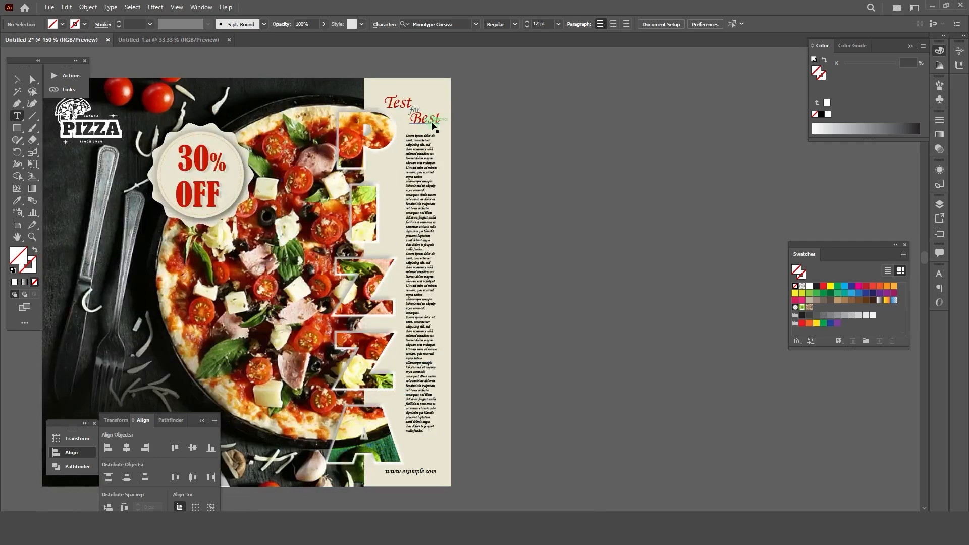
scroll(432, 125, "down", 2)
scroll(495, 301, "up", 3)
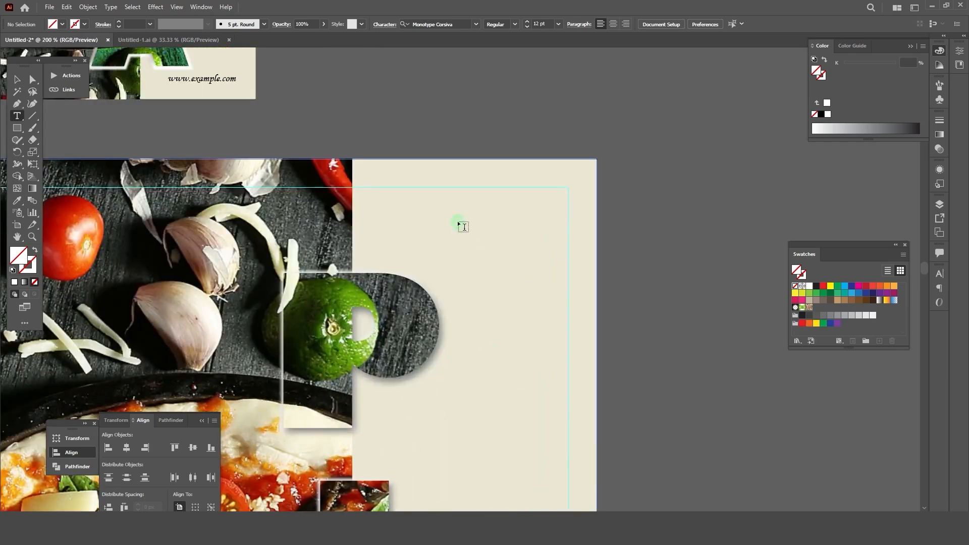
left_click(458, 221)
type("TEST")
left_click(468, 259)
type("FOR")
left_click(503, 302)
type("EST")
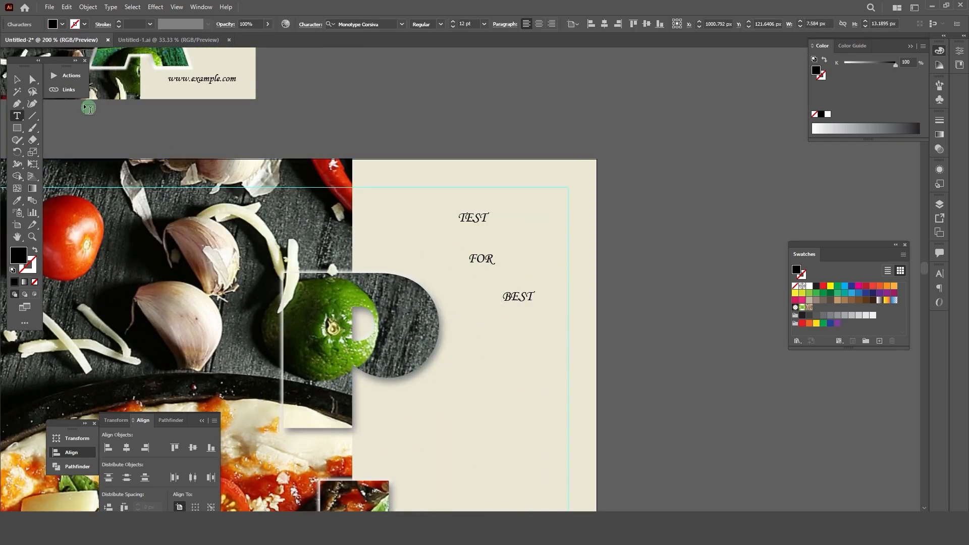
Turn off All Caps for the three heading words and retype the middle one as lowercase "for"
left_click(17, 79)
left_click(488, 260, "shift")
left_click(481, 220, "shift")
left_click(939, 274)
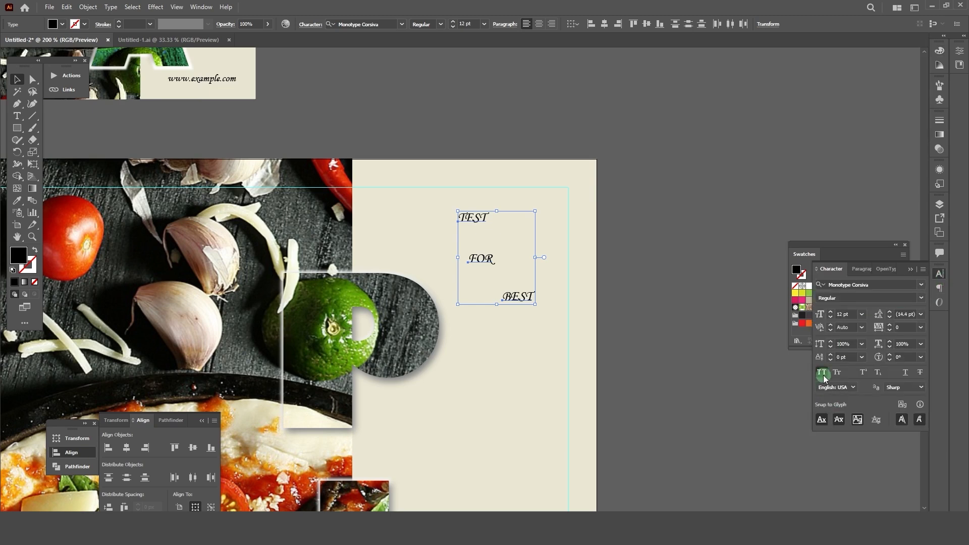
left_click(822, 372)
left_click(748, 336)
scroll(458, 223, "up", 2)
left_click(17, 115)
left_click_drag(479, 295, 494, 295)
type("for")
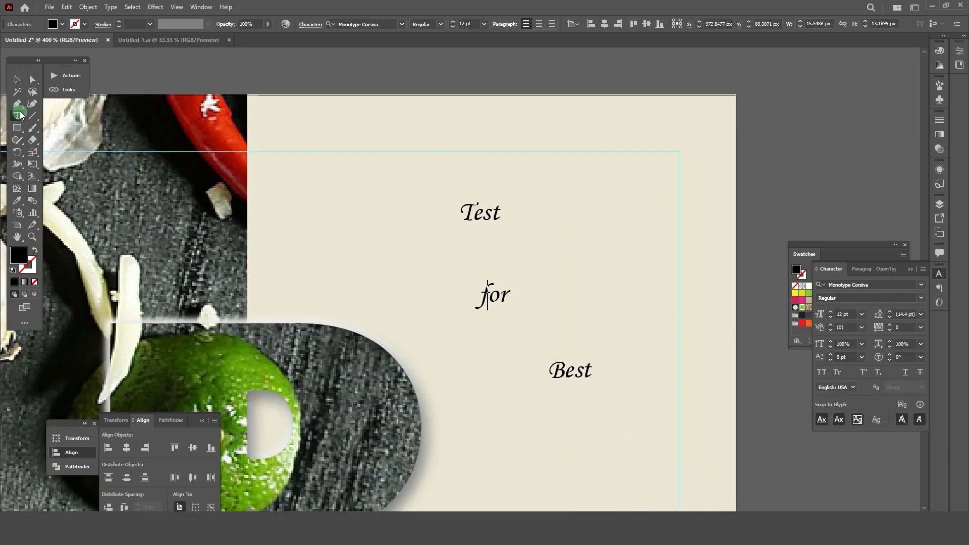
Enlarge the words "Test" and "for", and place "for" below the end of "Test"
left_click(17, 79)
left_click(497, 223)
left_click_drag(501, 229, 578, 283)
left_click_drag(550, 238, 530, 262)
left_click(503, 298)
left_click_drag(513, 309, 537, 327)
left_click_drag(500, 299, 573, 287)
Match the text size of "Best" to "Test" with the Eyedropper and arrange the three words as a staggered heading
left_click(586, 372)
key("i")
left_click(391, 204)
left_click(18, 79)
scroll(467, 225, "down", 1)
left_click_drag(475, 227, 441, 227)
left_click_drag(571, 304, 522, 306)
left_click_drag(548, 255, 515, 255)
Select all three heading words and scale them down together slightly to fit the cream strip
scroll(522, 277, "down", 1)
left_click(520, 309, "shift")
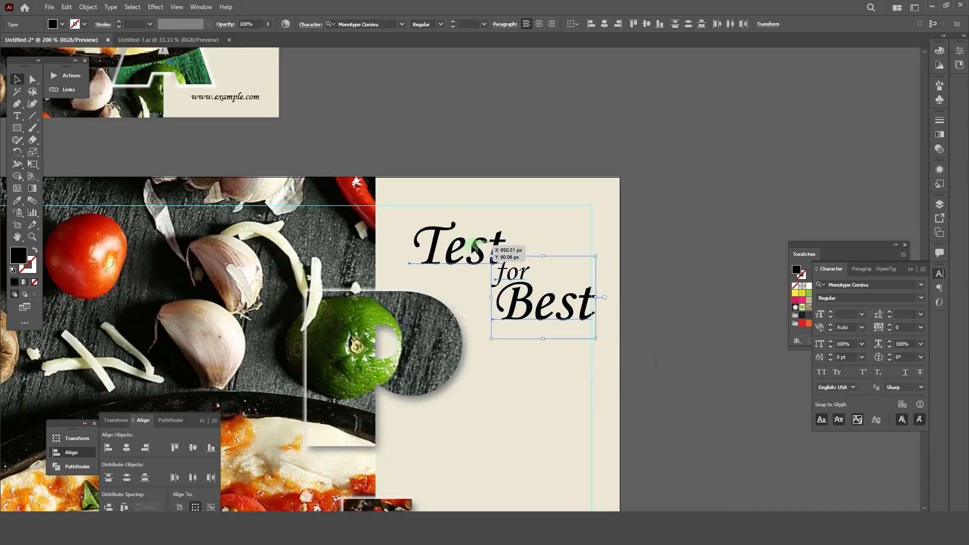
left_click(476, 244, "shift")
left_click_drag(409, 213, 424, 221)
left_click(650, 231)
Colour the words "Test" and "Best" red by sampling the tomato in the background photo with the Eyedropper
scroll(649, 231, "down", 3)
left_click(32, 80)
left_click(593, 246)
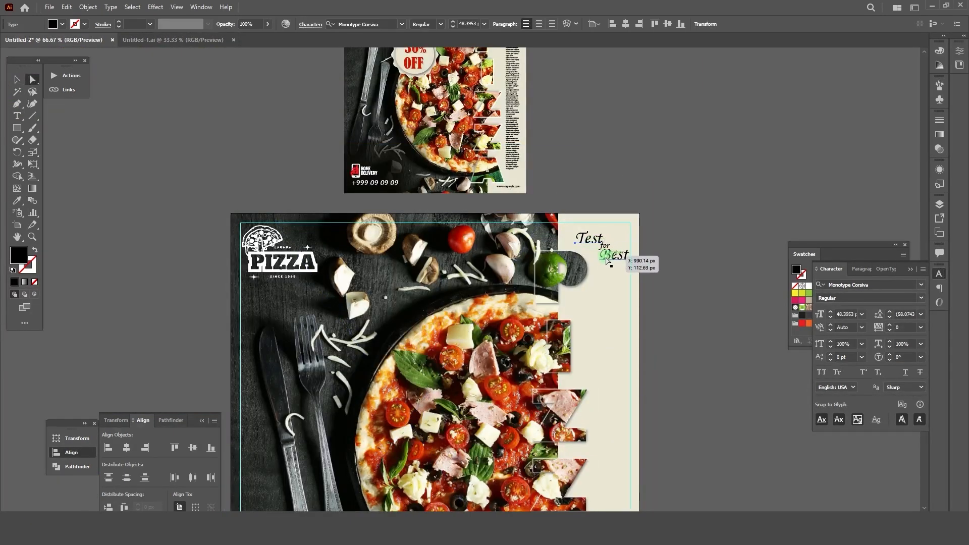
left_click(608, 257, "shift")
left_click(17, 201)
scroll(482, 231, "up", 2)
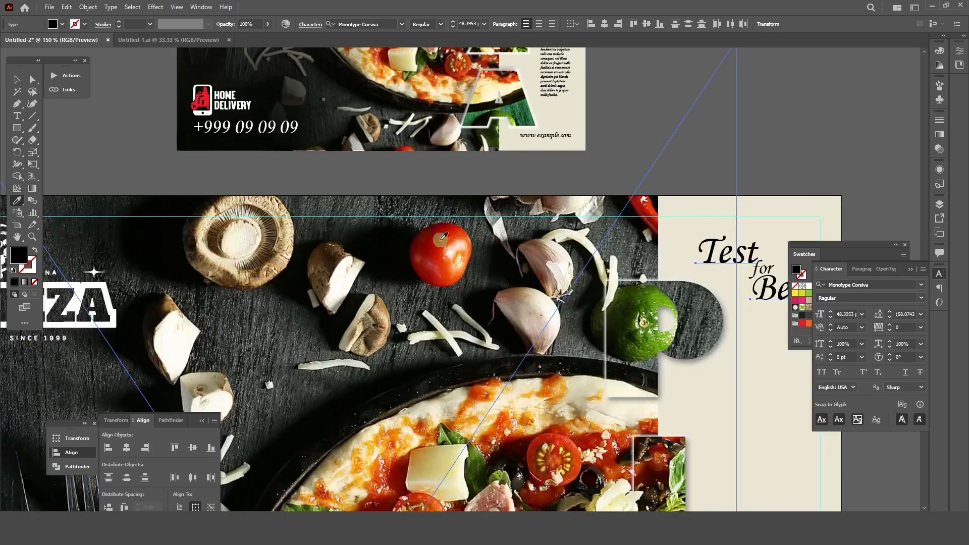
left_click(461, 240)
scroll(315, 212, "up", 3)
scroll(315, 212, "down", 4)
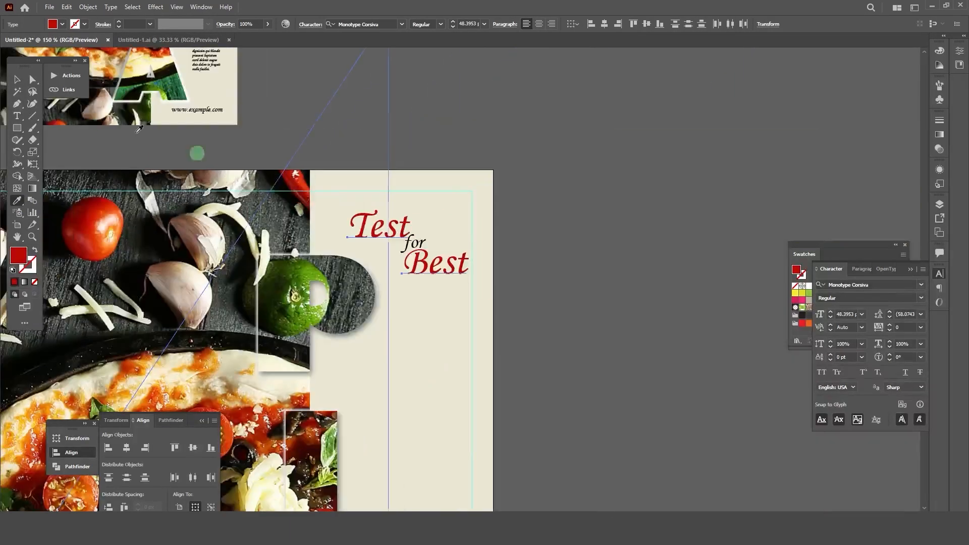
Colour the word "for" grey by sampling a colour with the Eyedropper, and deselect it
left_click(33, 79)
left_click(416, 246)
scroll(433, 235, "up", 3)
left_click(434, 235)
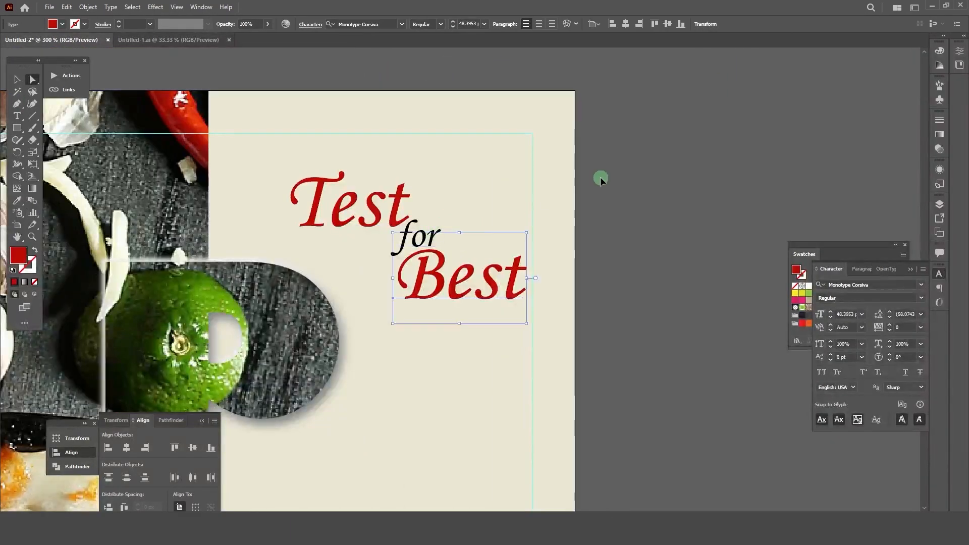
scroll(600, 180, "down", 2)
key("i")
left_click(552, 196)
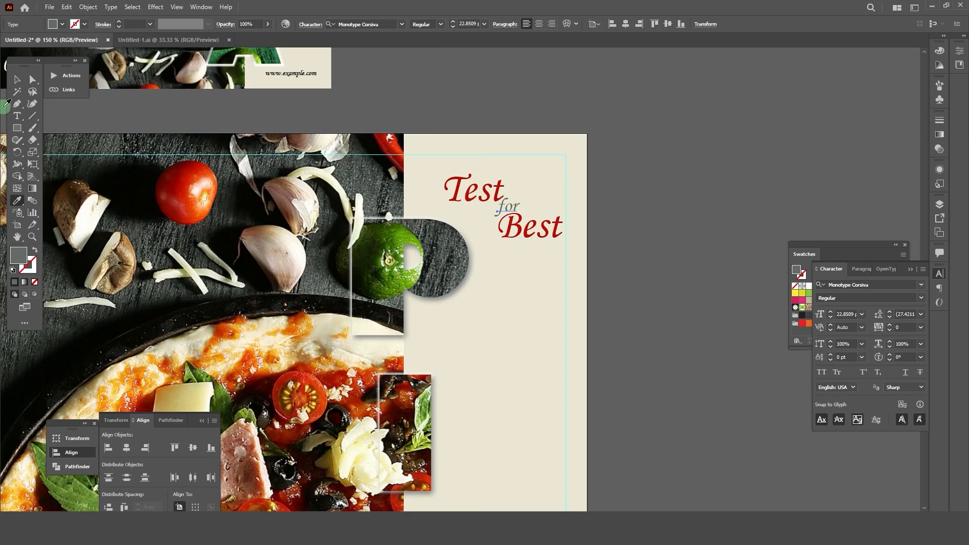
left_click(16, 79)
scroll(472, 193, "down", 1)
left_click(612, 201)
scroll(580, 199, "up", 2)
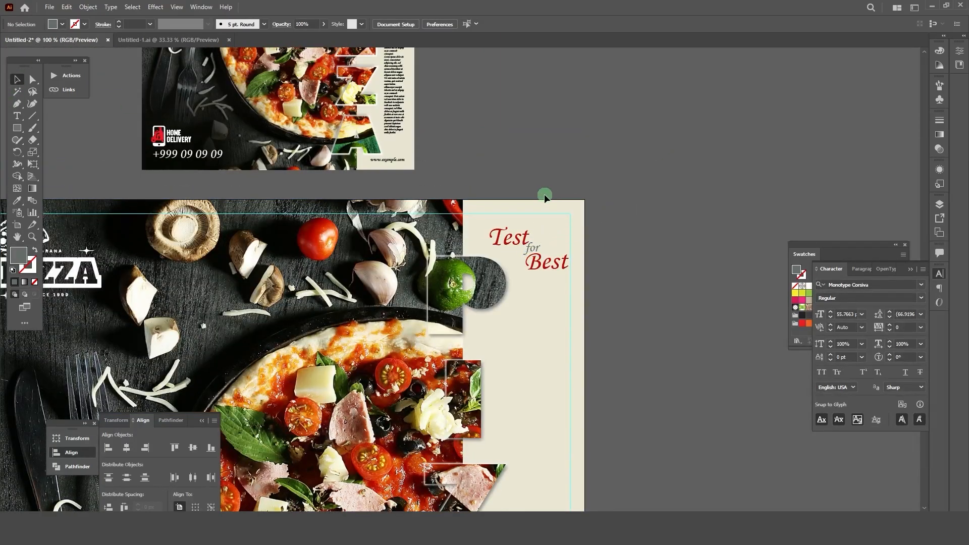
Create a tall area-type block of placeholder text beside the artboard in Monotype Corsiva at 10 pt
scroll(545, 196, "down", 2)
scroll(560, 182, "down", 2)
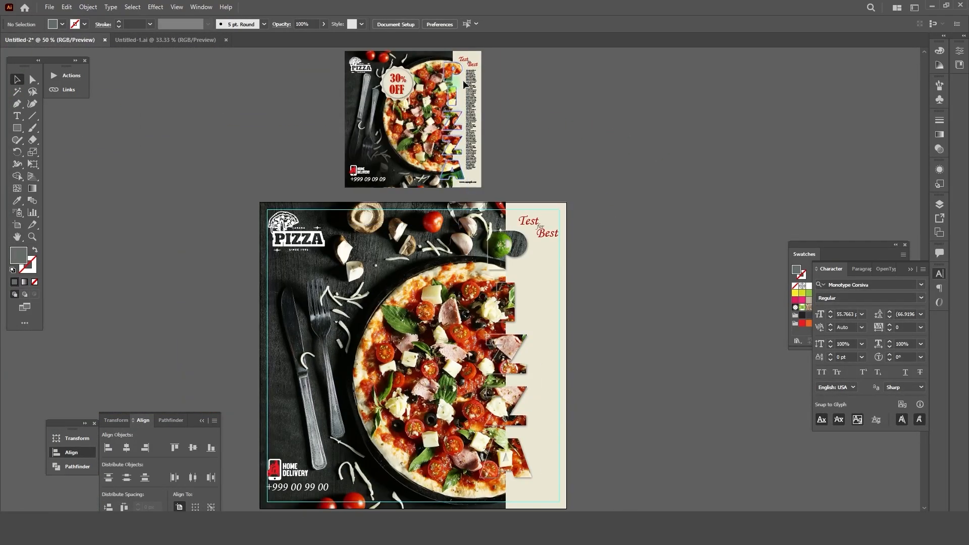
left_click(17, 115)
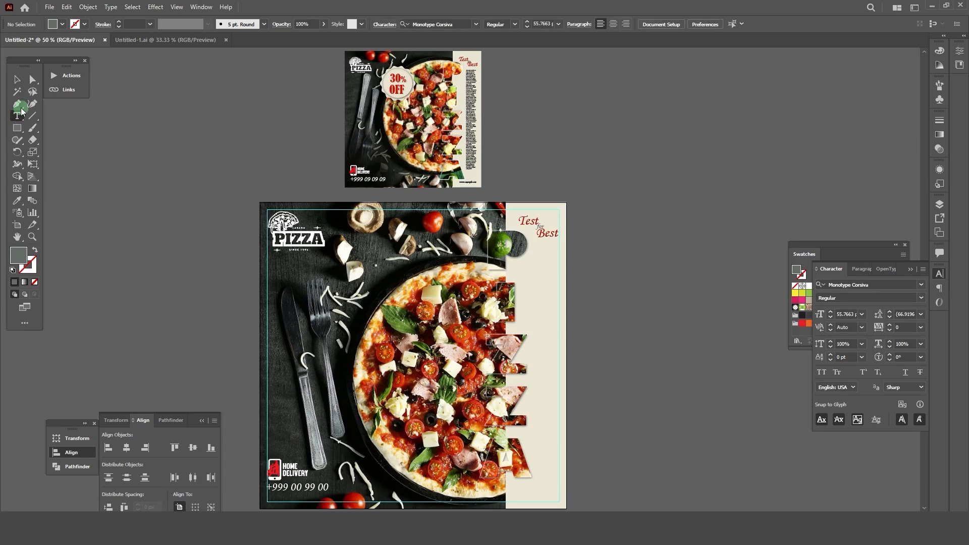
scroll(413, 197, "down", 2)
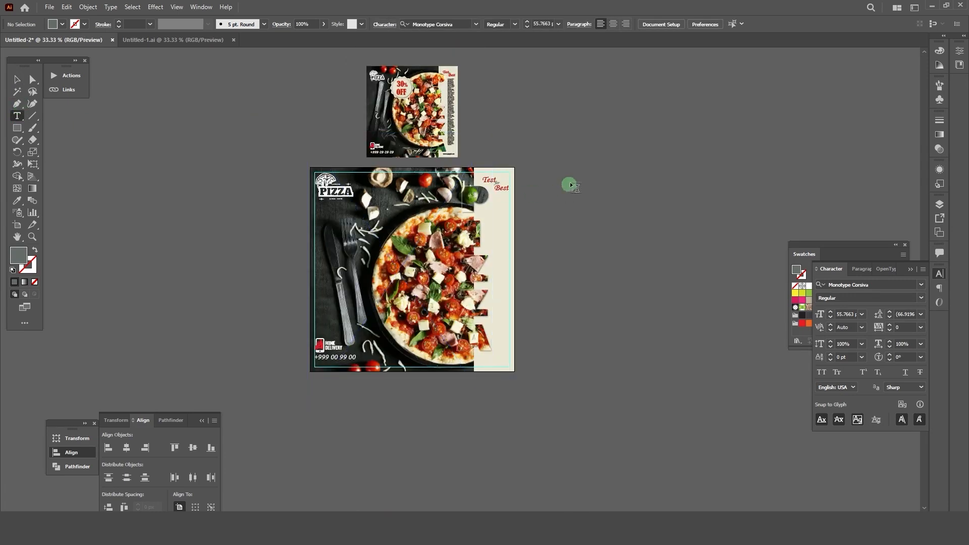
left_click(559, 24)
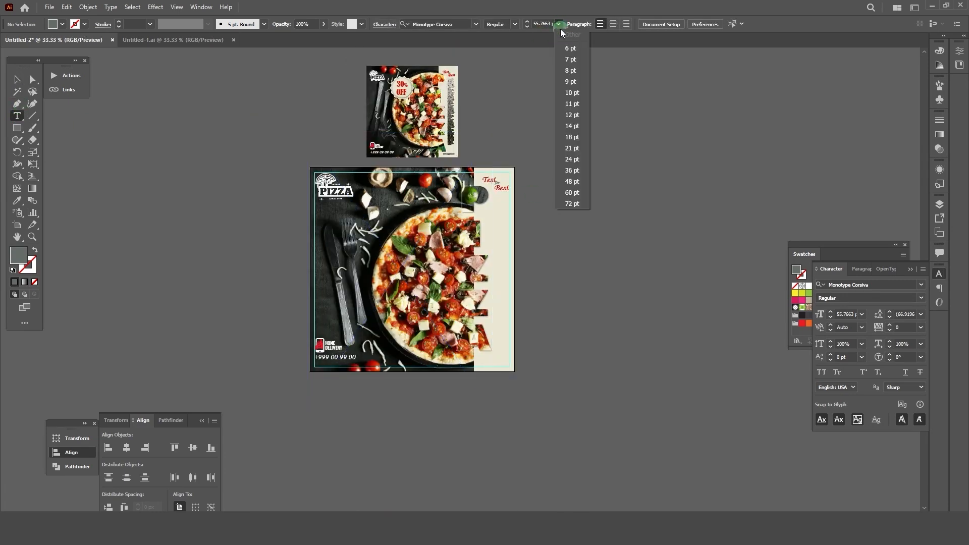
left_click(571, 92)
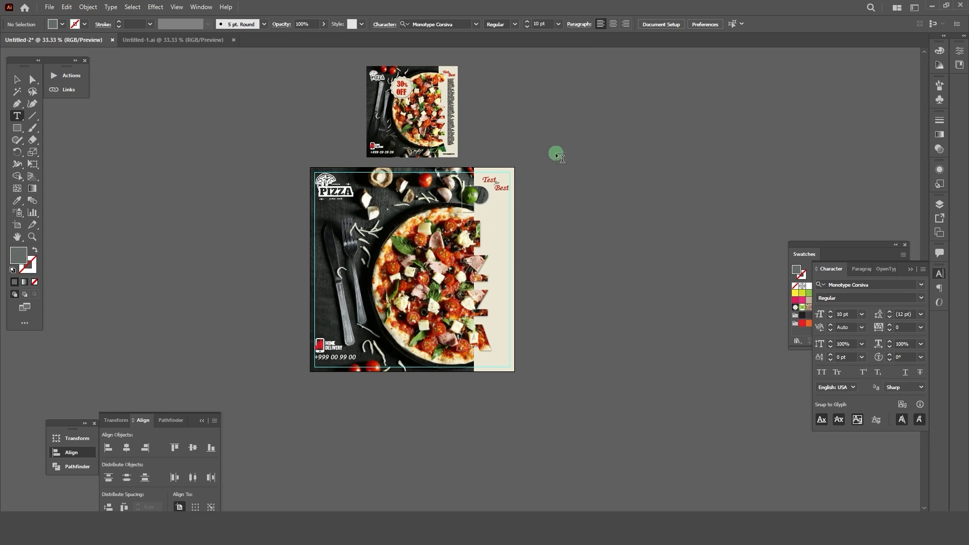
left_click_drag(549, 179, 652, 429)
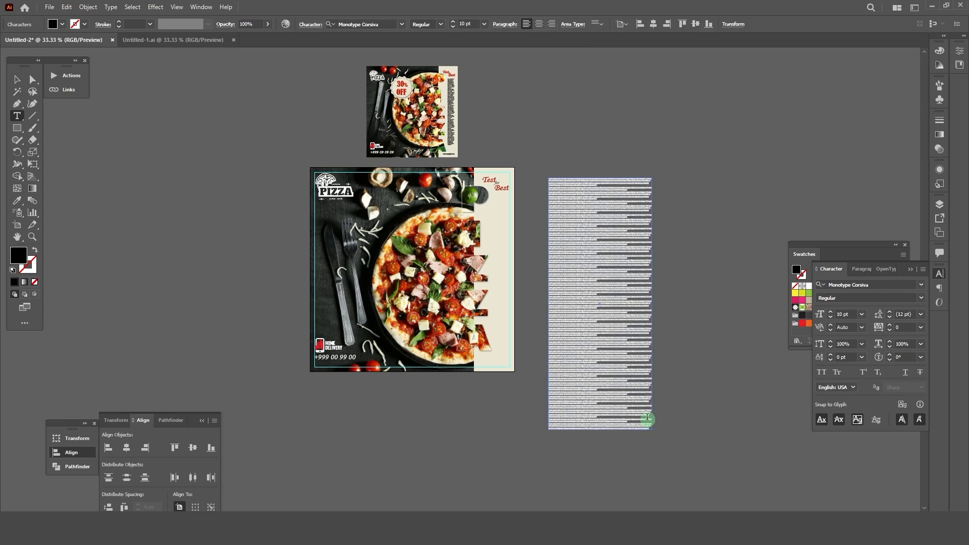
left_click(17, 80)
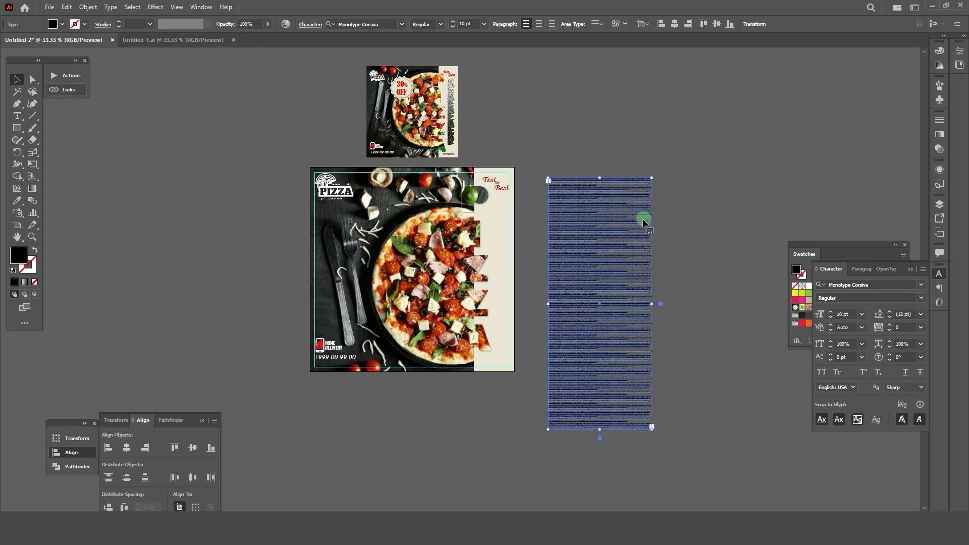
Move the placeholder text block under the heading and resize its frame into a narrow column on the cream strip
scroll(541, 190, "up", 3)
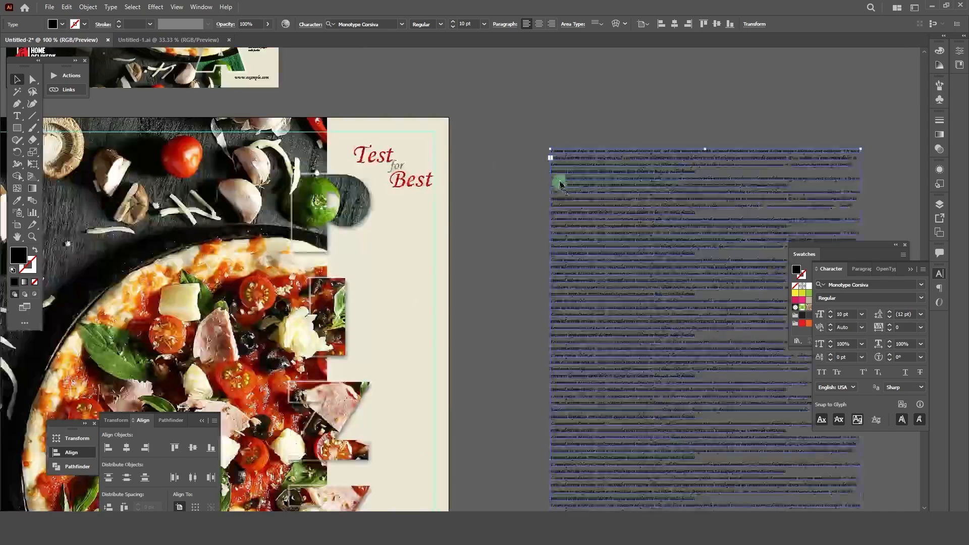
left_click_drag(558, 182, 383, 256)
scroll(430, 204, "down", 8)
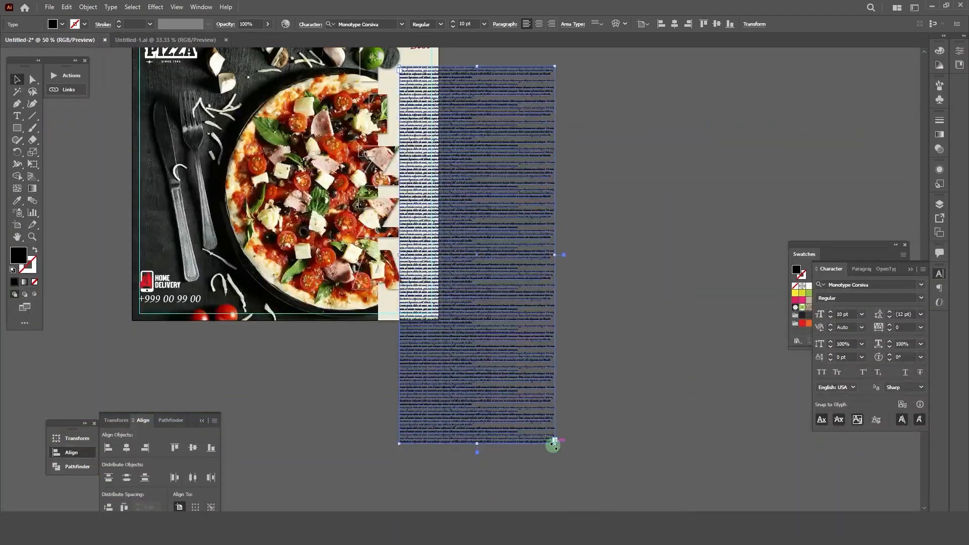
left_click_drag(554, 444, 450, 298)
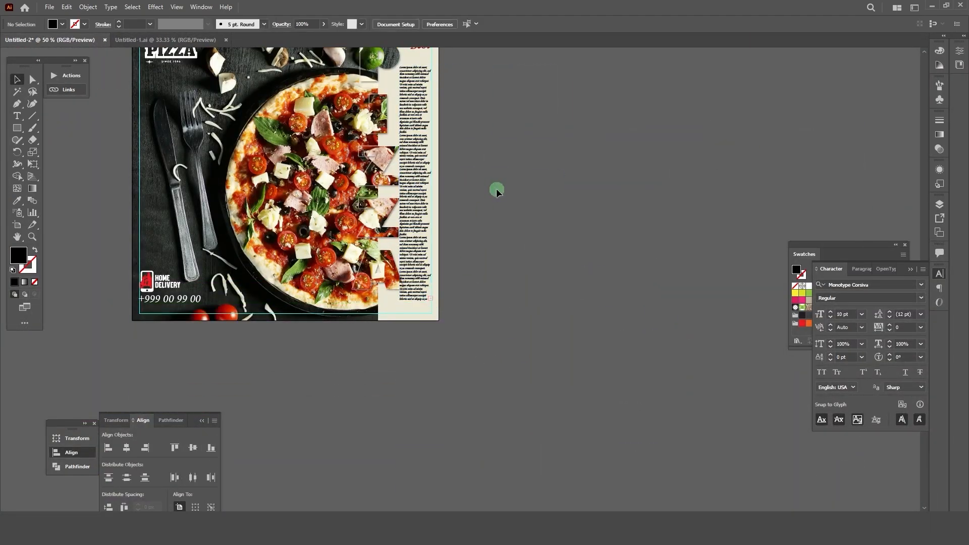
scroll(418, 307, "up", 1)
left_click_drag(402, 427, 407, 381)
left_click(598, 296)
scroll(581, 243, "up", 5)
scroll(560, 202, "down", 6)
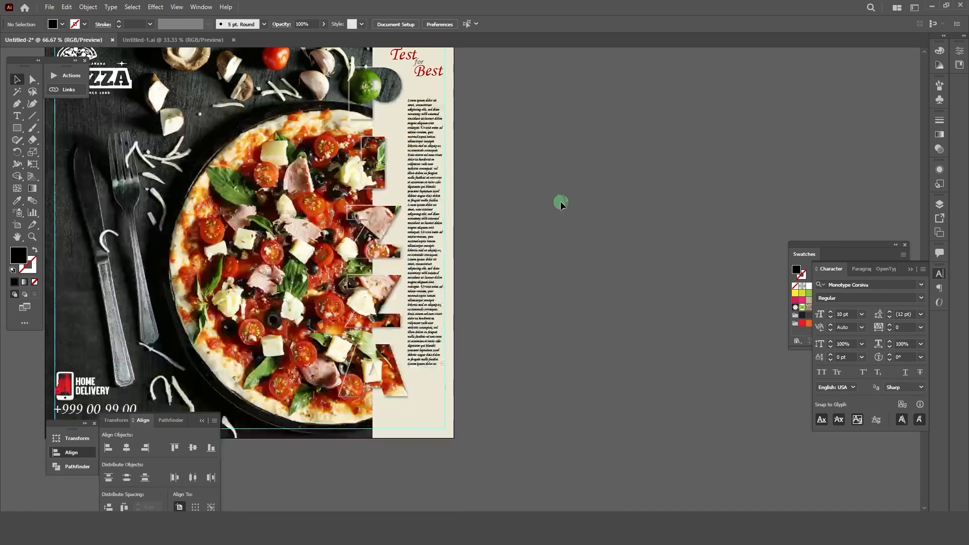
left_click(17, 116)
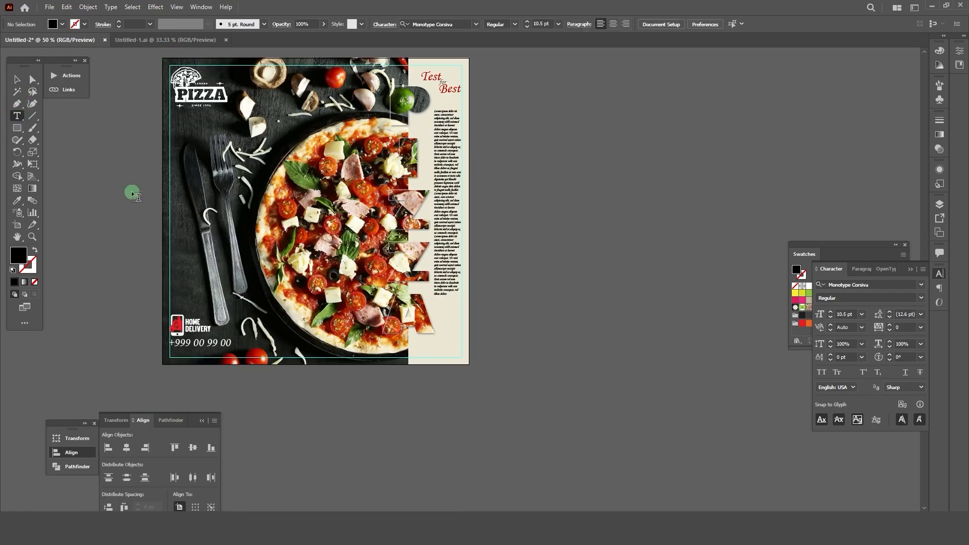
key("ctrl+1")
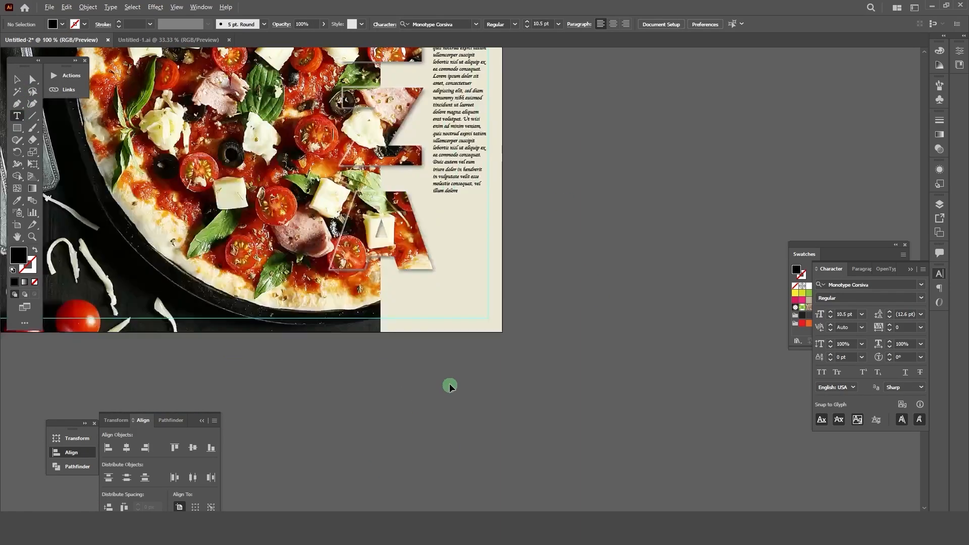
left_click(414, 372)
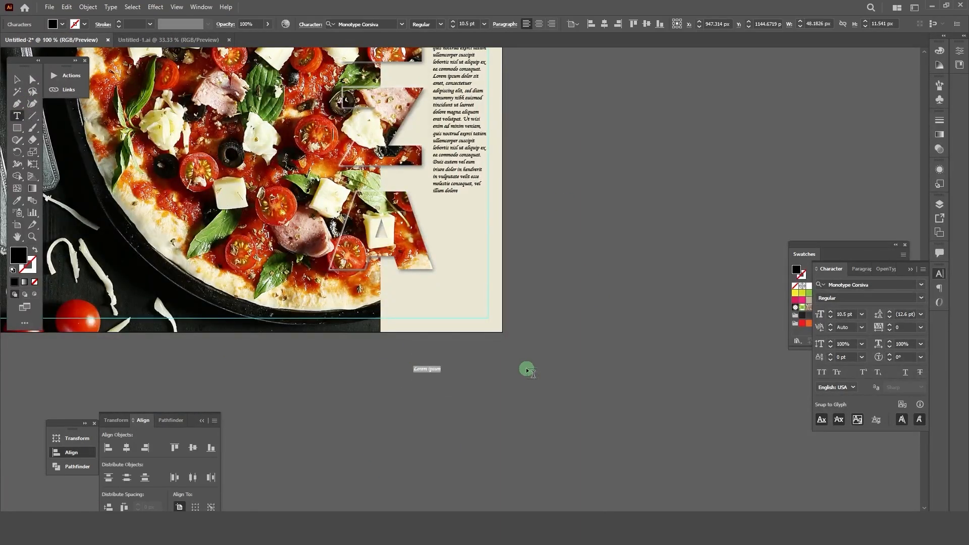
type("www.example.com")
left_click(18, 81)
left_click_drag(456, 364, 473, 360)
left_click_drag(462, 372, 469, 300)
left_click(570, 281)
Examine the 30% OFF badge in the reference flyer and compare it with the current design
scroll(571, 279, "down", 3)
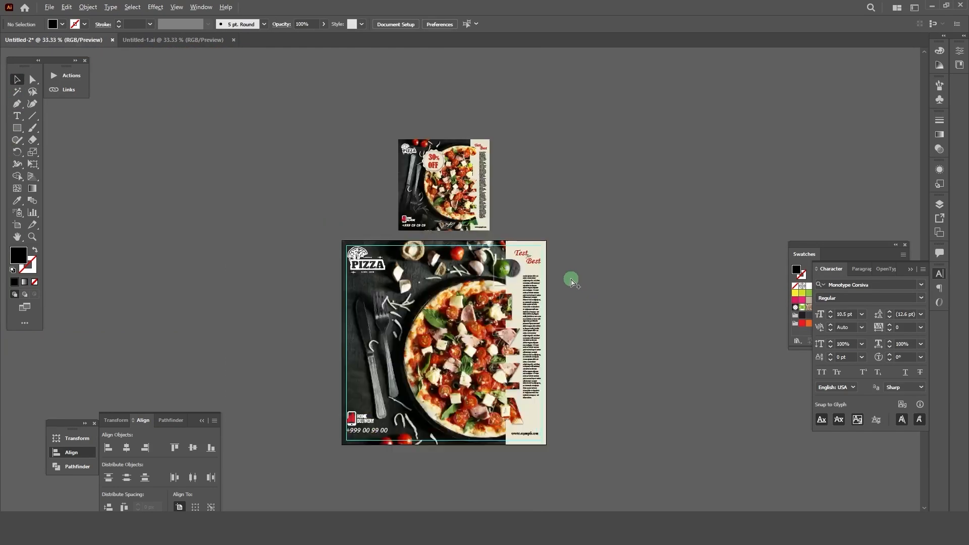
scroll(482, 206, "up", 1)
scroll(484, 208, "down", 3)
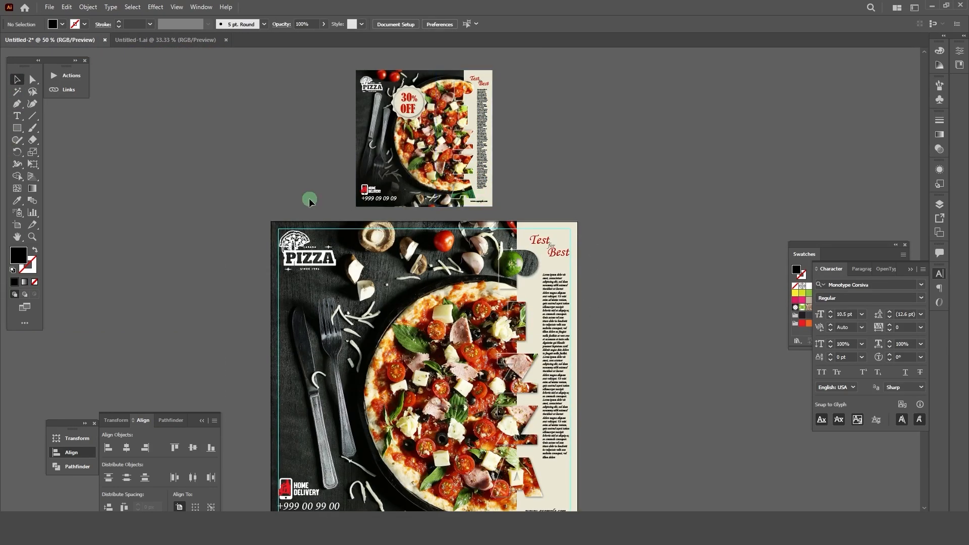
scroll(309, 199, "up", 4)
scroll(407, 143, "up", 3)
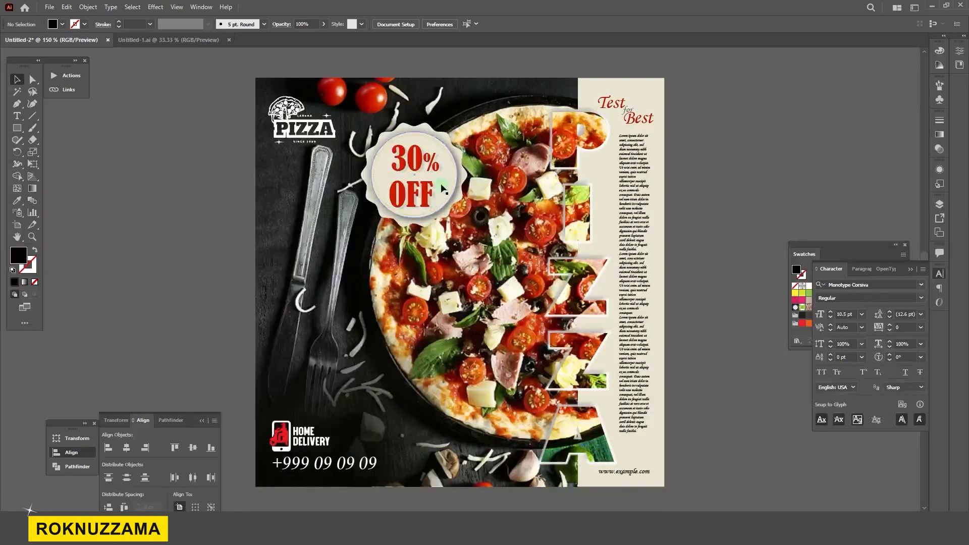
scroll(504, 173, "down", 3)
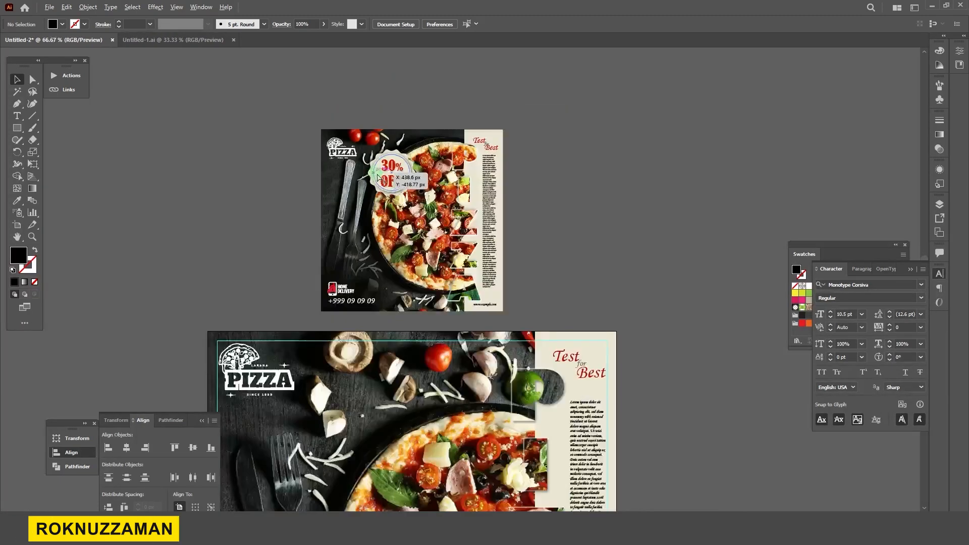
scroll(505, 173, "down", 1)
scroll(505, 174, "down", 1)
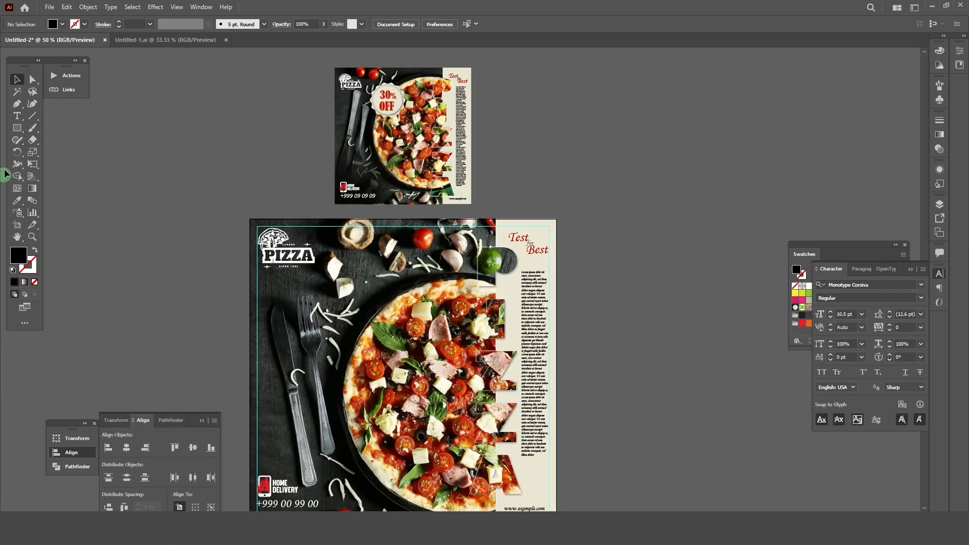
Draw a circle about 319 px wide over the pizza's upper edge and fill it with the cream sampled from the strip
left_click_drag(16, 128, 60, 150)
scroll(399, 337, "up", 2)
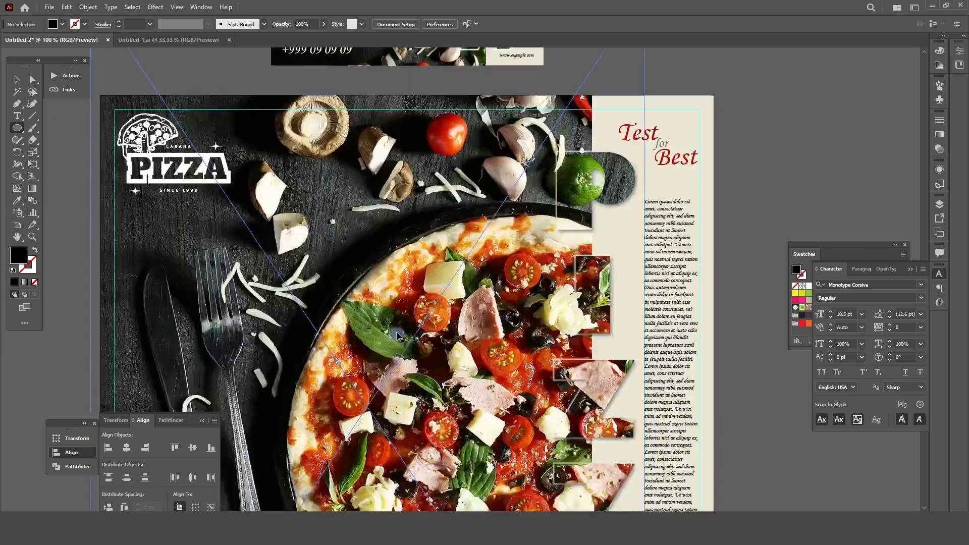
mouse_move(280, 189)
left_mouse_down()
mouse_move(492, 398)
mouse_move(451, 373)
left_mouse_up()
key("i")
left_click(684, 122)
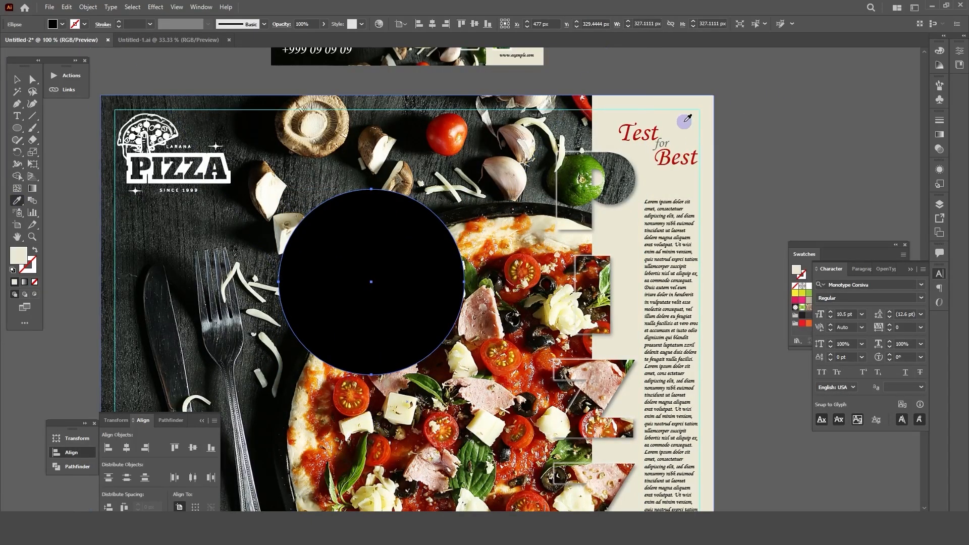
key("v")
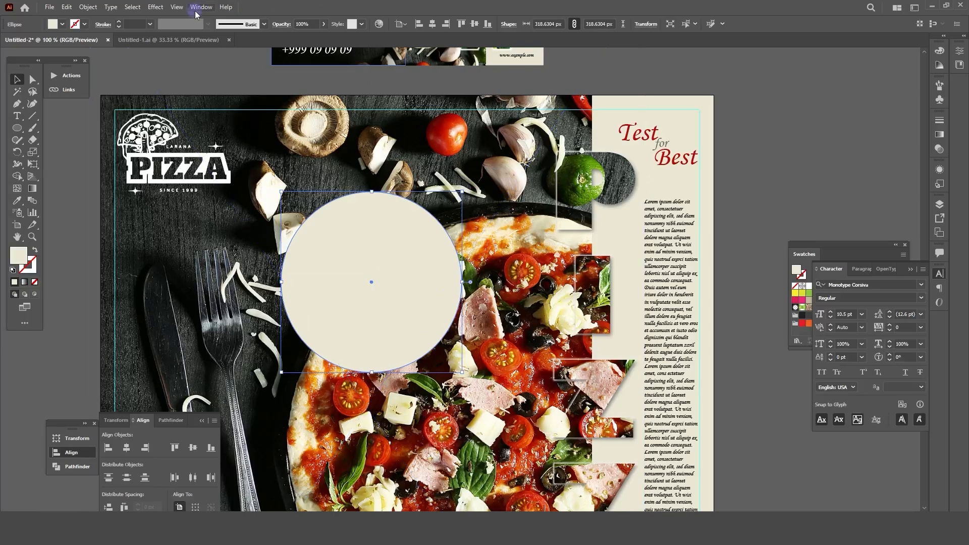
Apply a Drop Shadow effect to the cream circle and deselect it
left_click(156, 7)
mouse_move(183, 125)
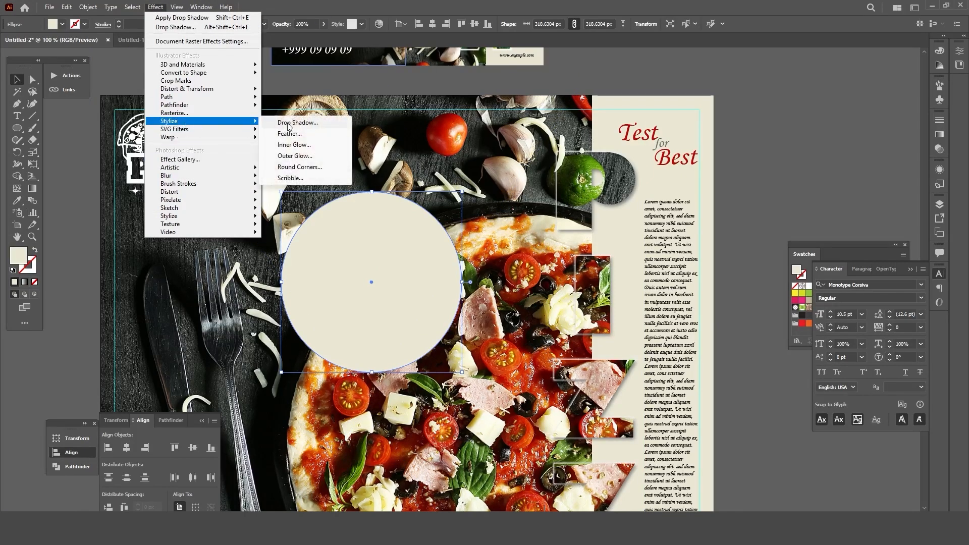
left_click(289, 124)
left_click(287, 287)
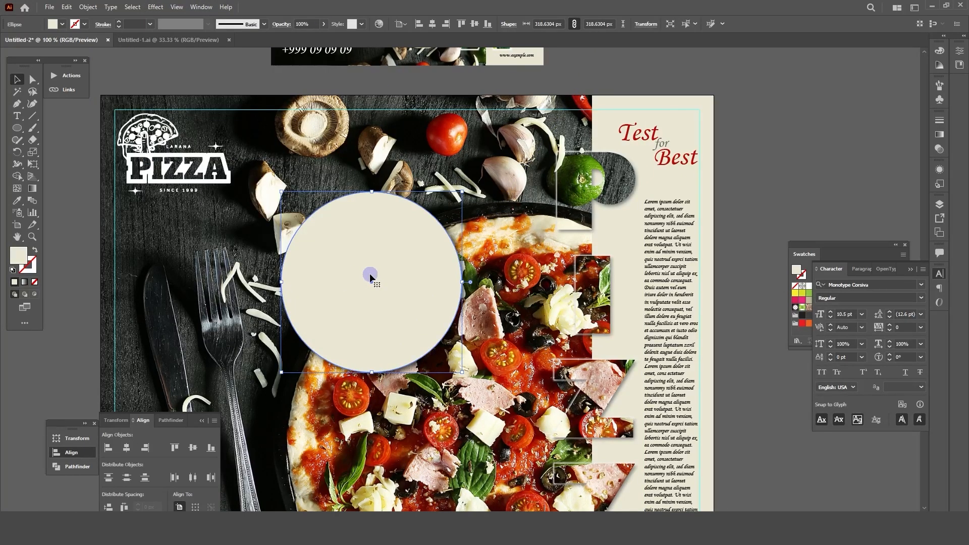
left_click(818, 214)
Duplicate the cream circle in place and scale the copy down about its centre to about 286 px
left_click(358, 254)
key("a")
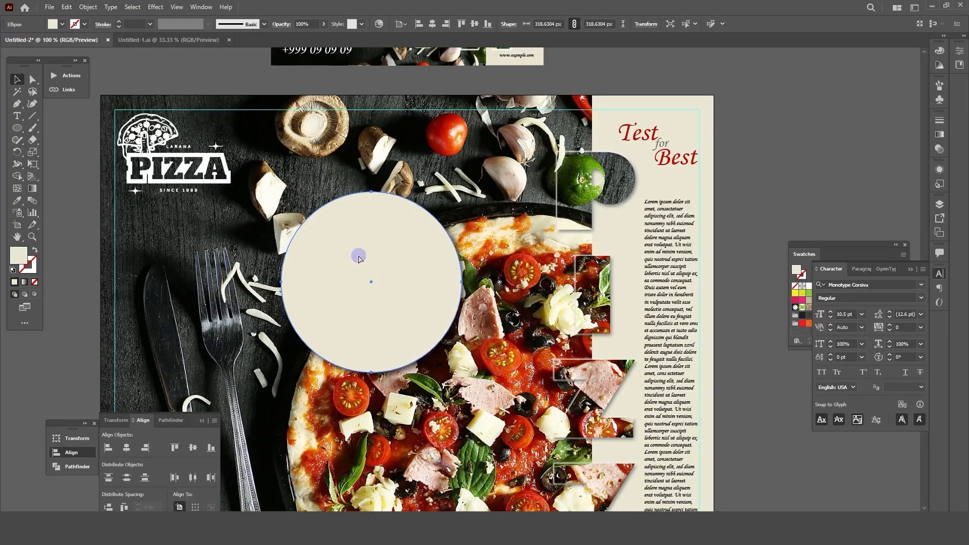
key("v")
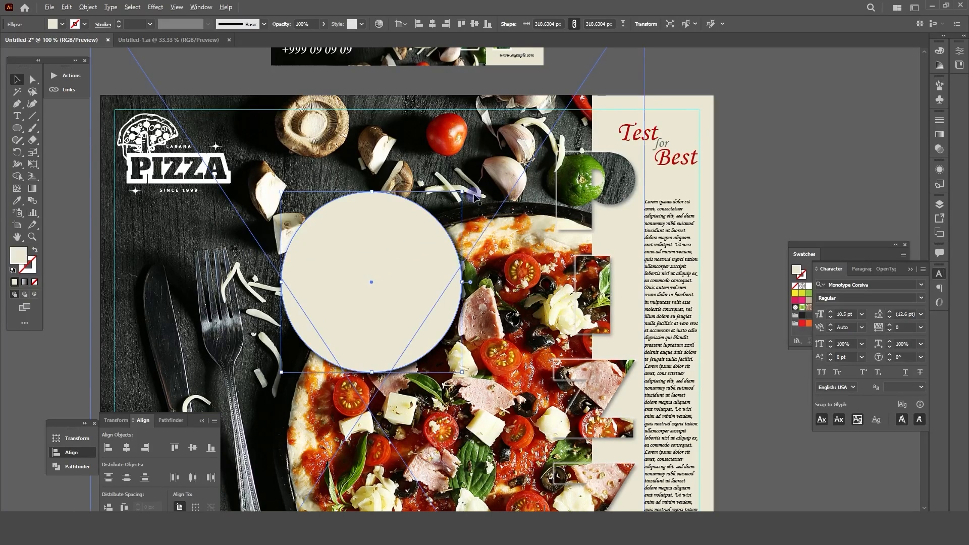
left_click_drag(464, 192, 372, 257)
Apply a Zig Zag effect to the larger circle with 7 px absolute size, 6 ridges per segment and smooth points
left_click(438, 217)
scroll(477, 244, "down", 1)
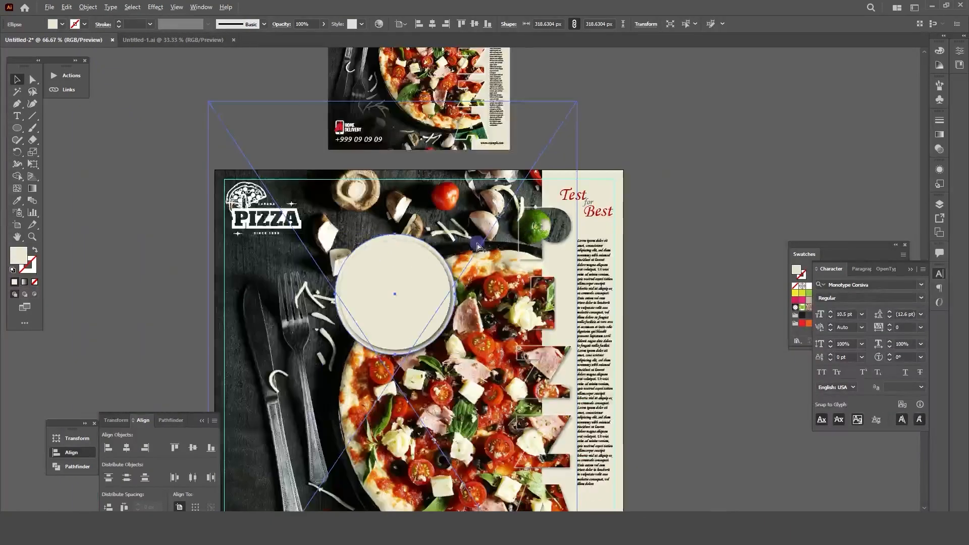
scroll(395, 94, "up", 1)
left_click(156, 7)
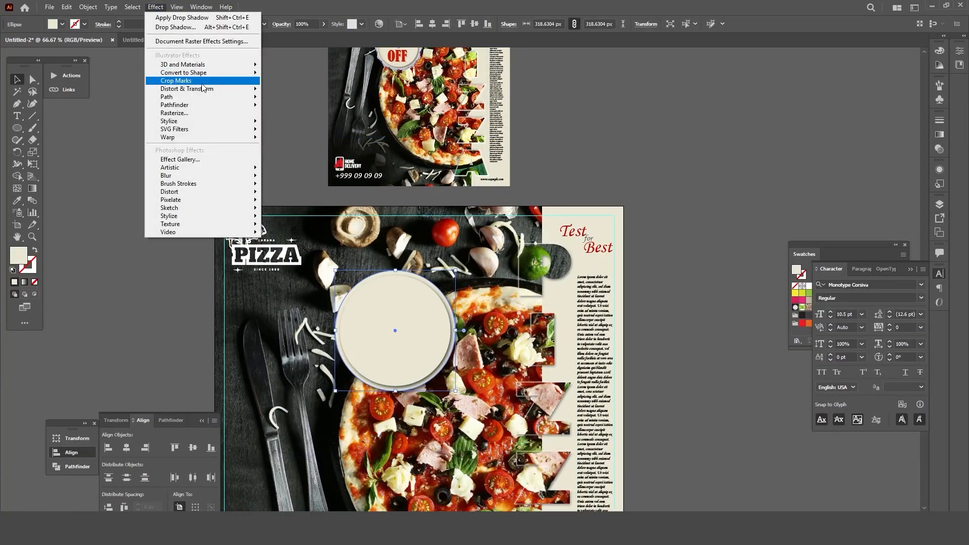
mouse_move(204, 89)
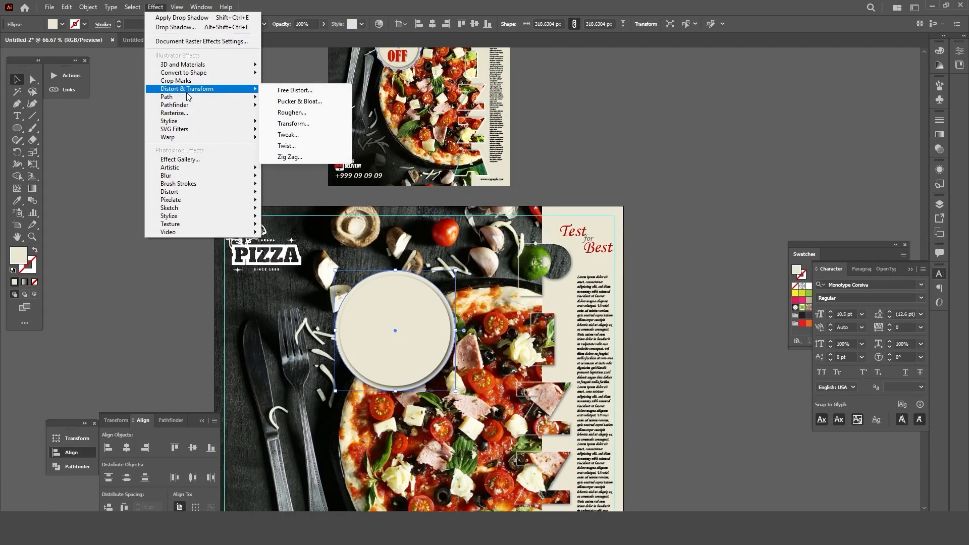
left_click(289, 157)
left_click_drag(589, 137, 541, 97)
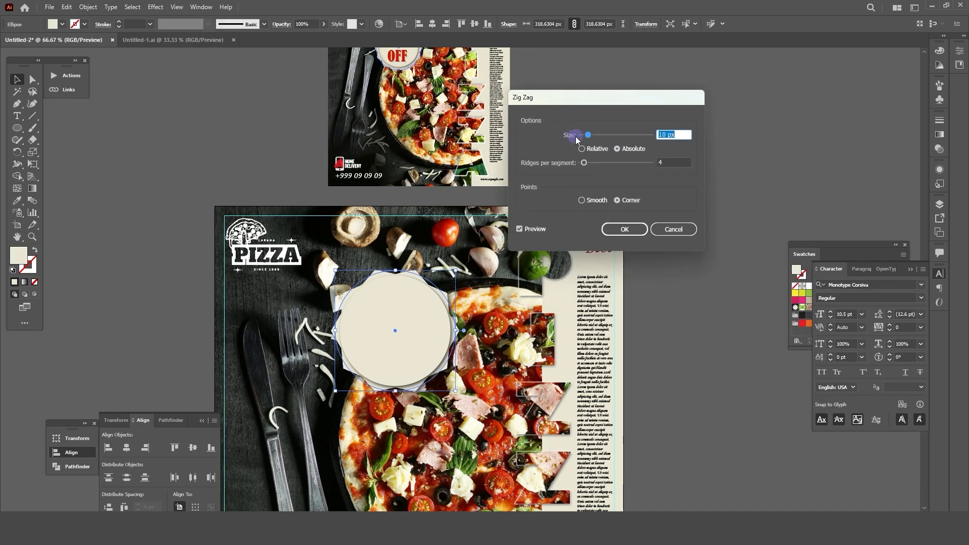
left_click_drag(592, 138, 589, 166)
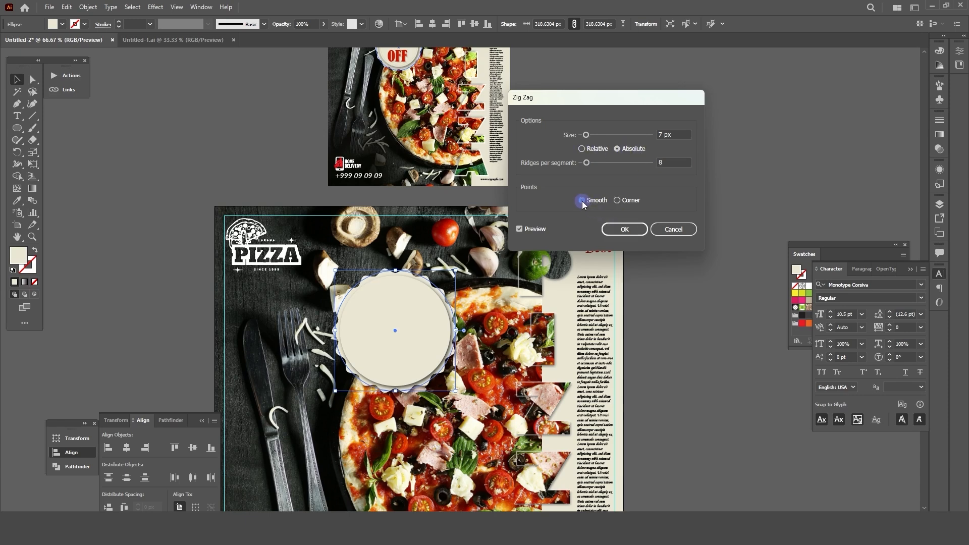
left_click_drag(586, 163, 585, 163)
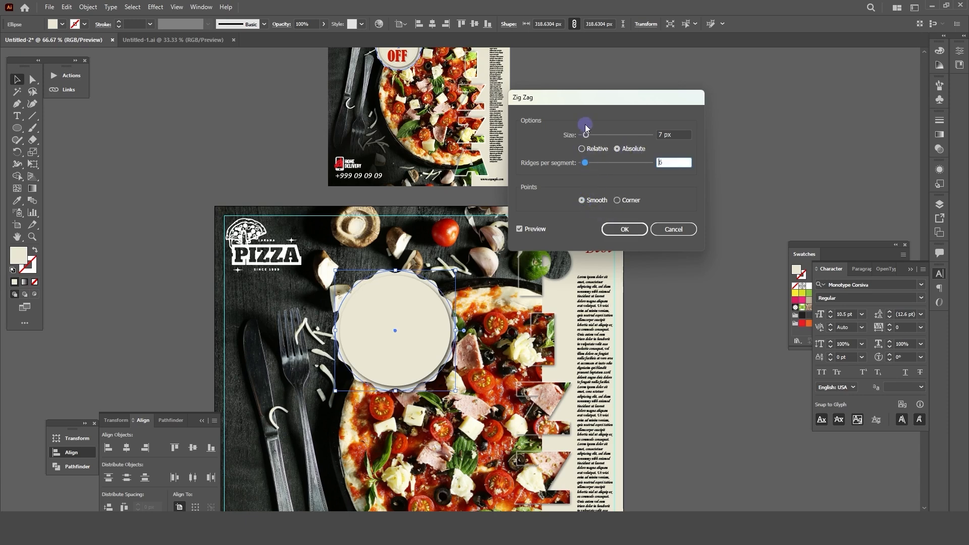
left_click(624, 229)
key("ctrl+shift+a")
Duplicate the 286 px cream circle in place and scale the copy down about its centre to about 269 px
key("ctrl+plus")
key("ctrl+plus")
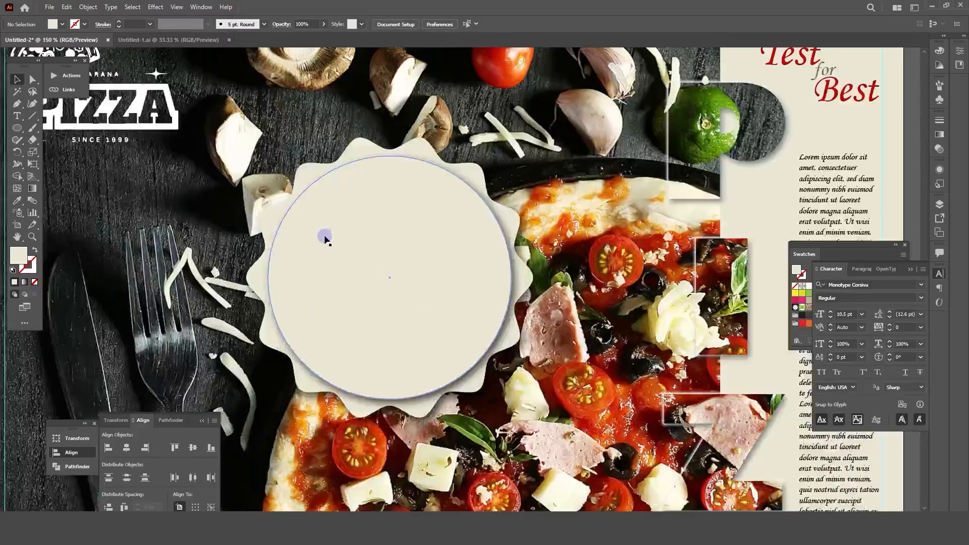
left_click(326, 239)
key("a")
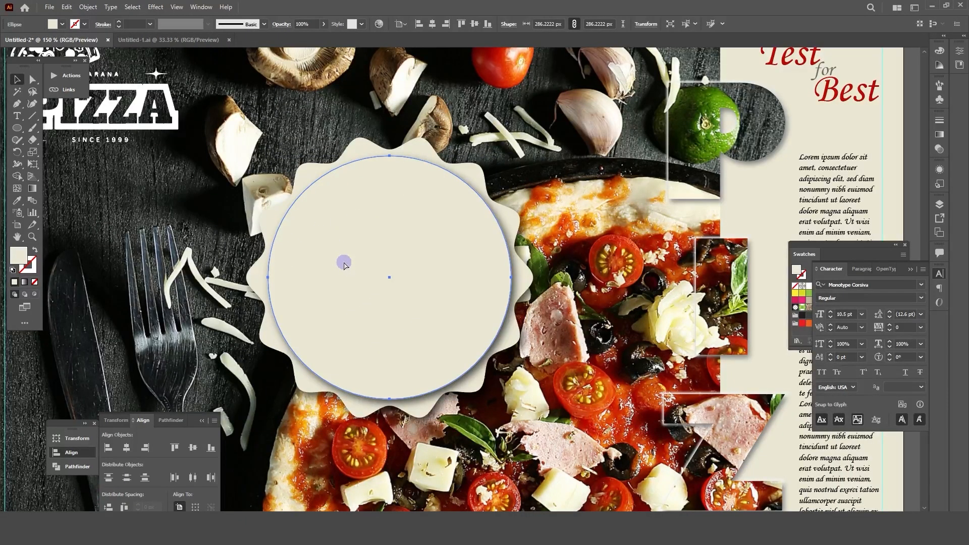
key("v")
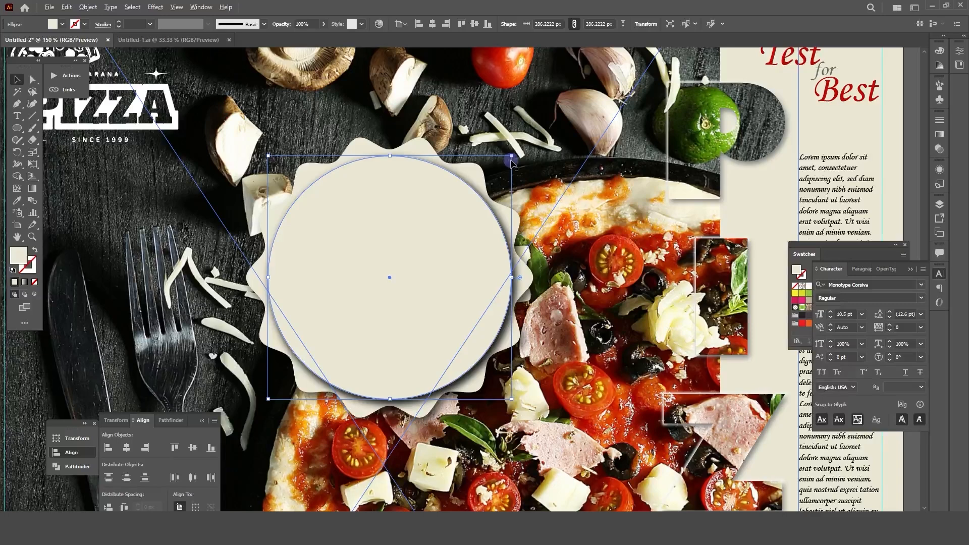
left_click_drag(511, 157, 504, 164)
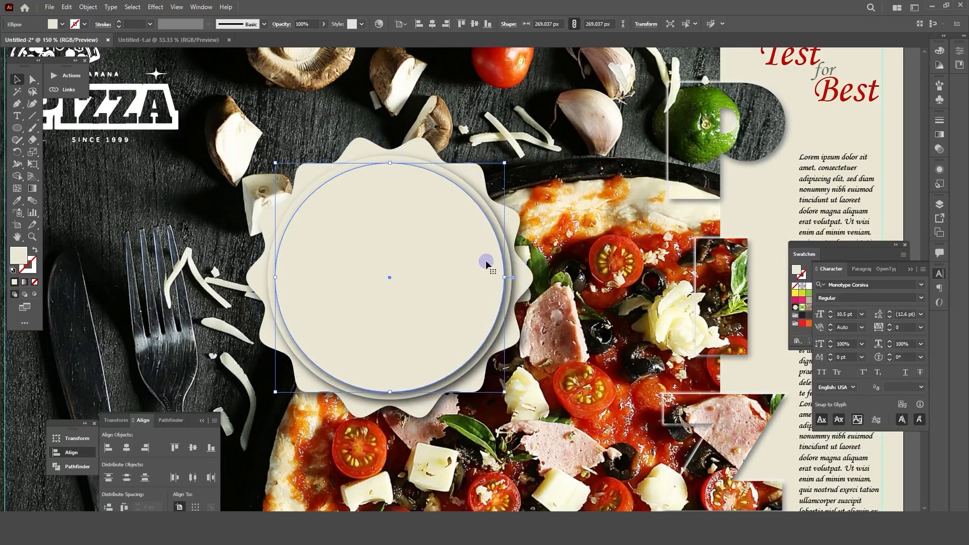
Hide the Drop Shadow effect on the innermost cream circle
left_click(558, 343)
scroll(314, 264, "down", 1)
left_click(429, 257)
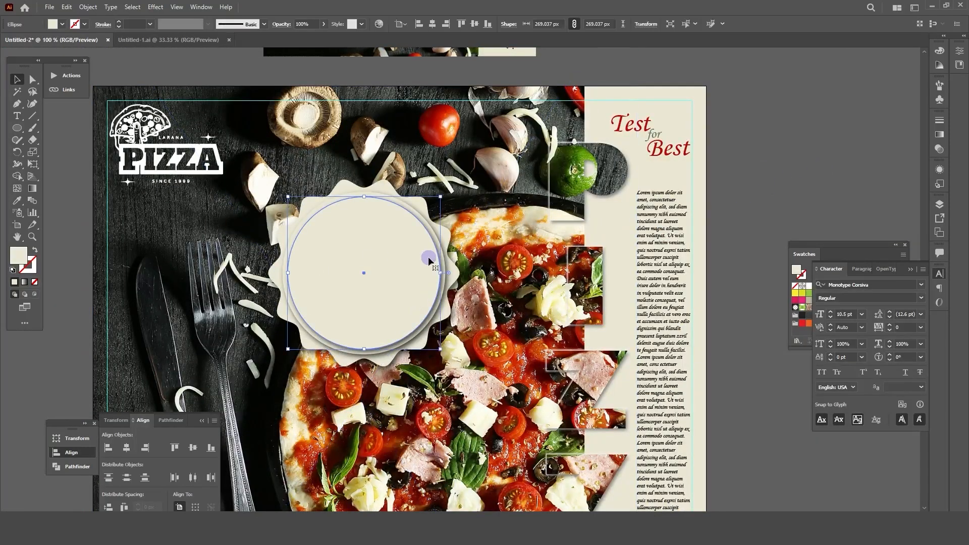
left_click(939, 169)
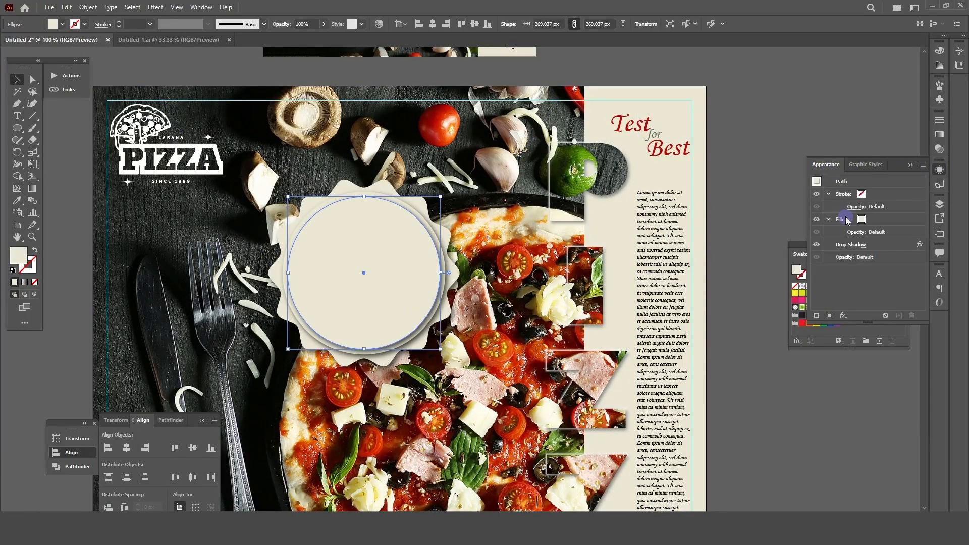
left_click(817, 245)
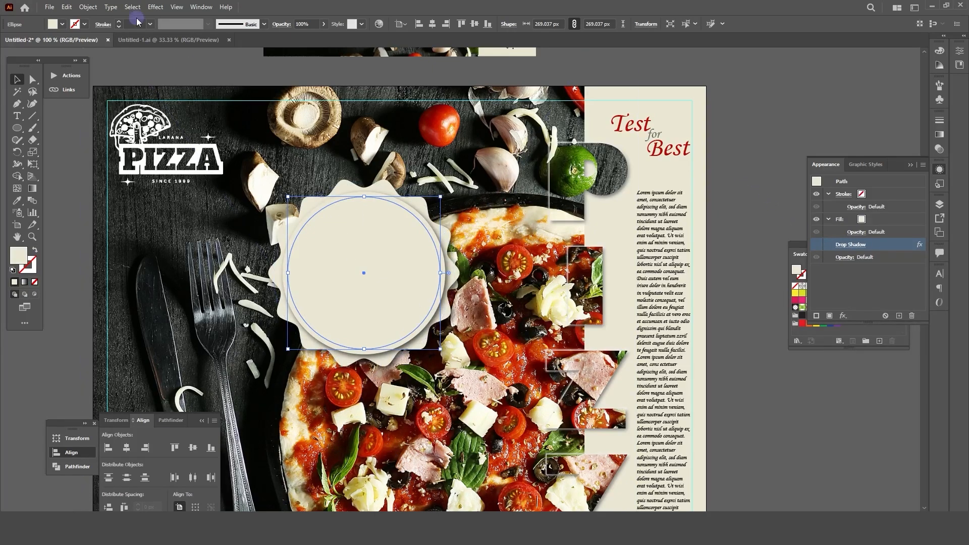
Give the innermost circle a 2 pt dashed stroke with 7 pt dashes, round caps and round joins
left_click(118, 23)
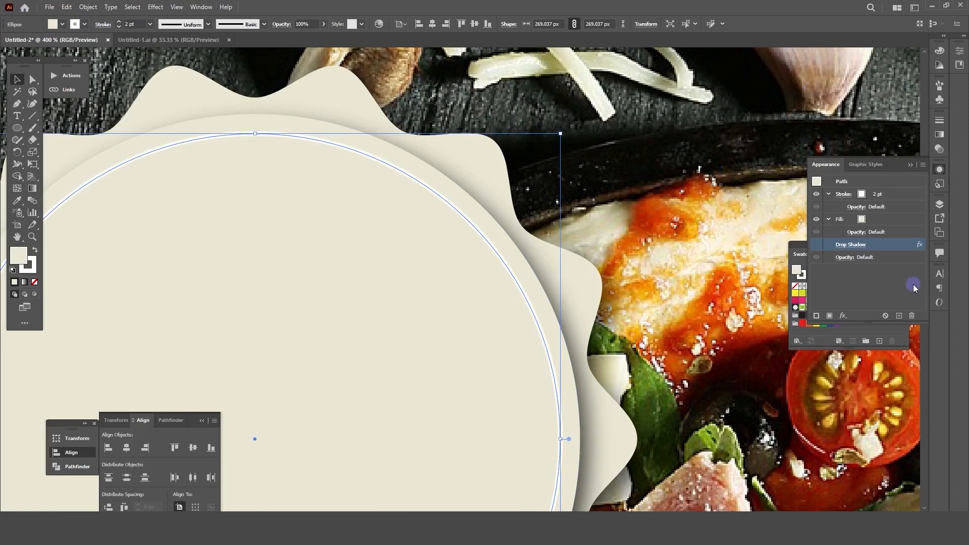
left_click(941, 121)
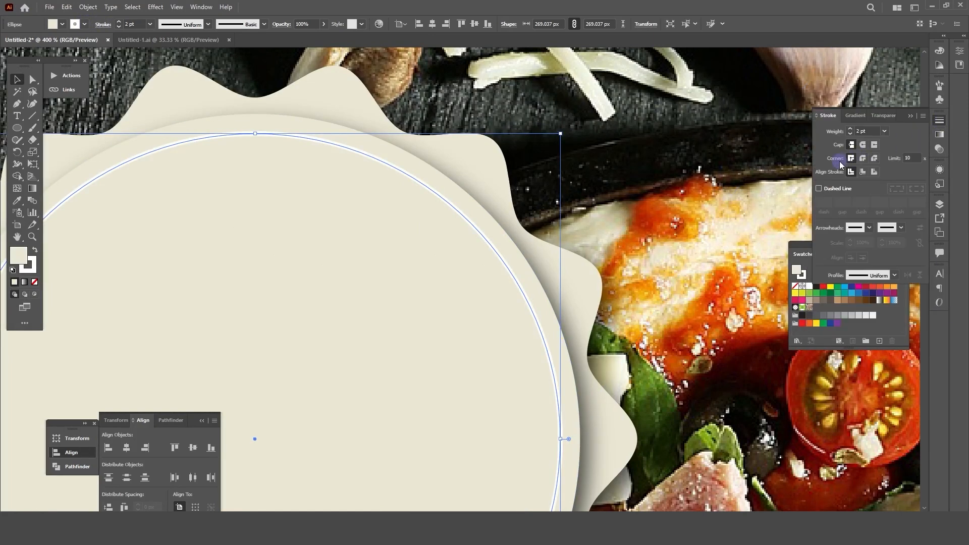
left_click(820, 189)
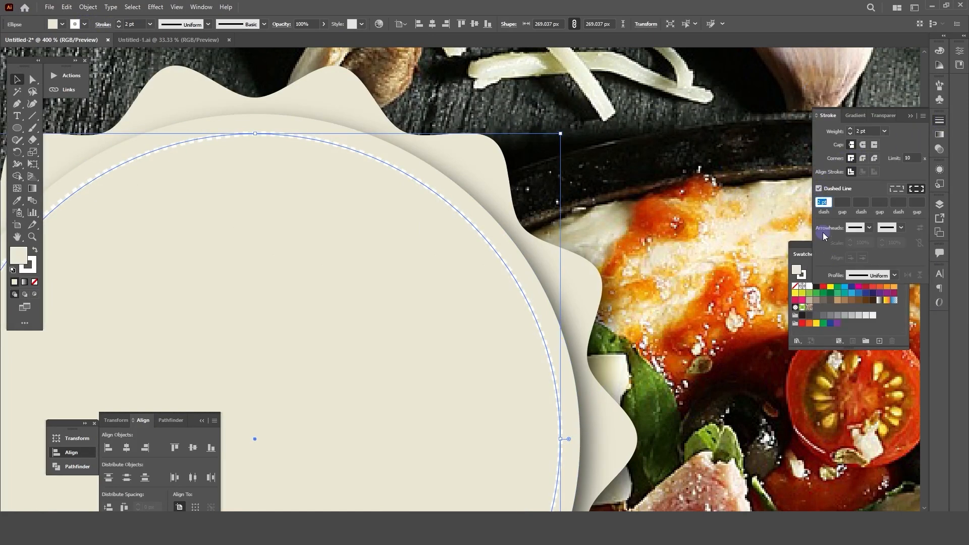
type("7")
key("Return")
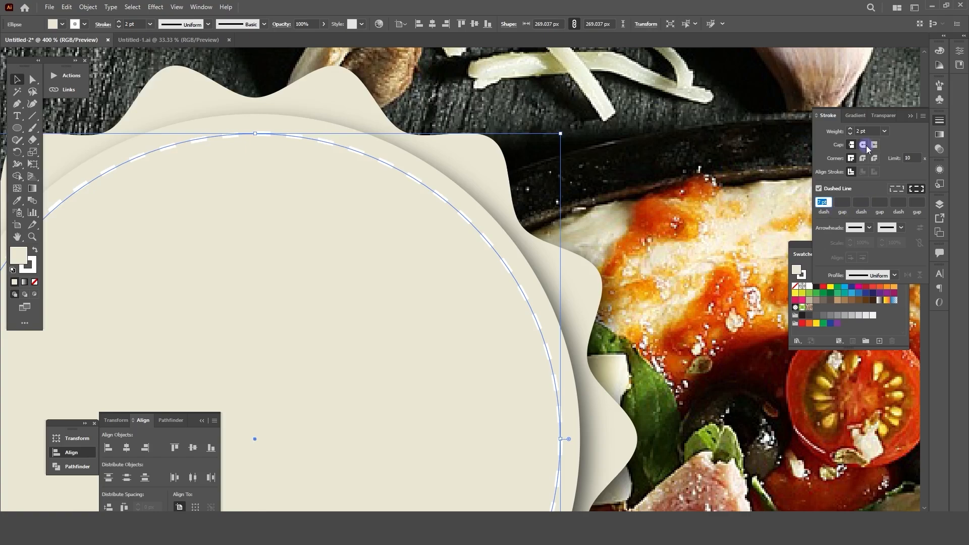
left_click(864, 145)
left_click(862, 157)
scroll(410, 191, "down", 3)
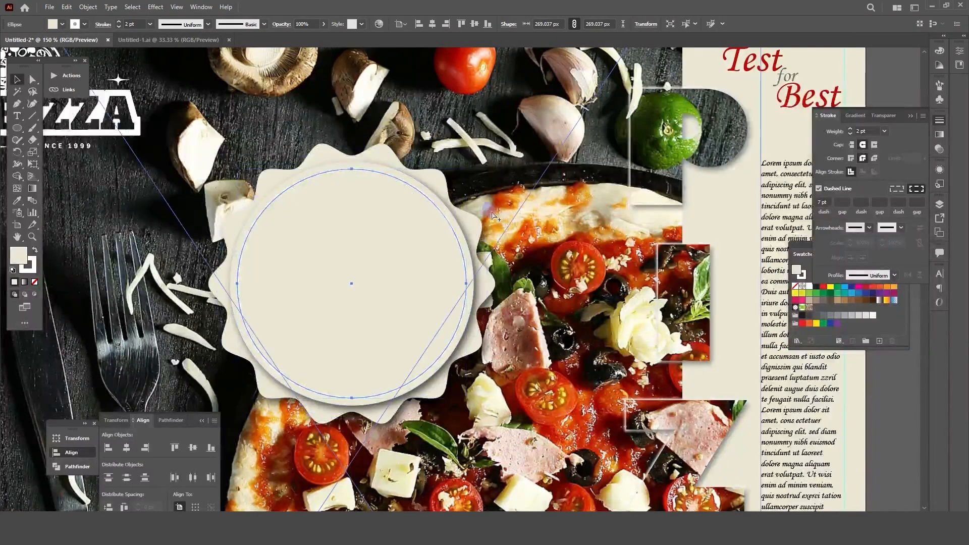
Remove the innermost circle's fill and colour its dashed stroke with red sampled from the tomato photo
scroll(492, 215, "down", 1)
scroll(313, 199, "up", 4)
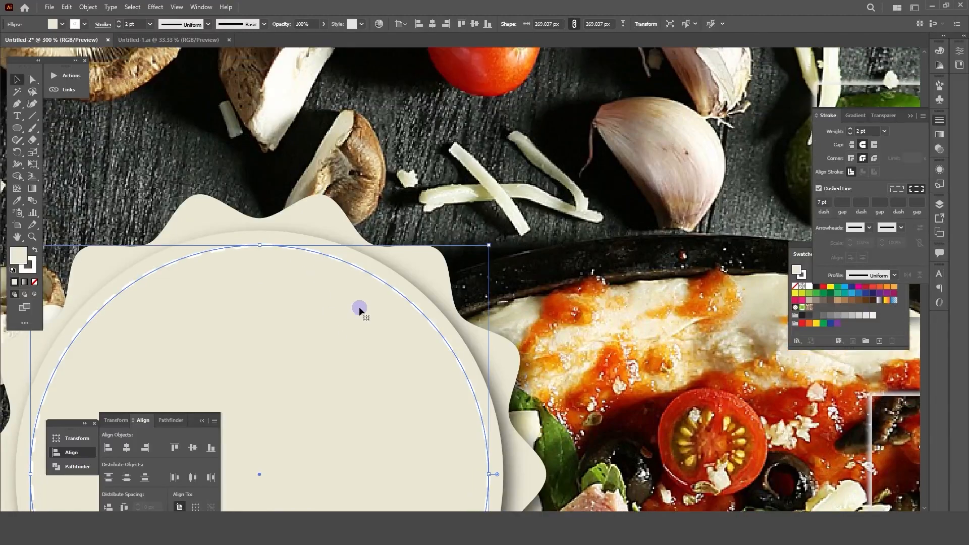
scroll(359, 307, "down", 3)
scroll(340, 273, "up", 3)
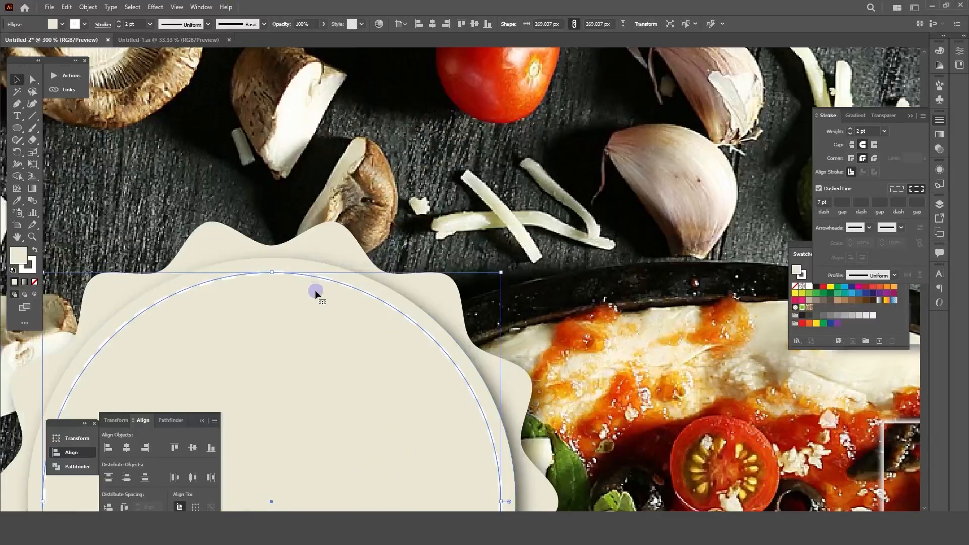
left_click(16, 202)
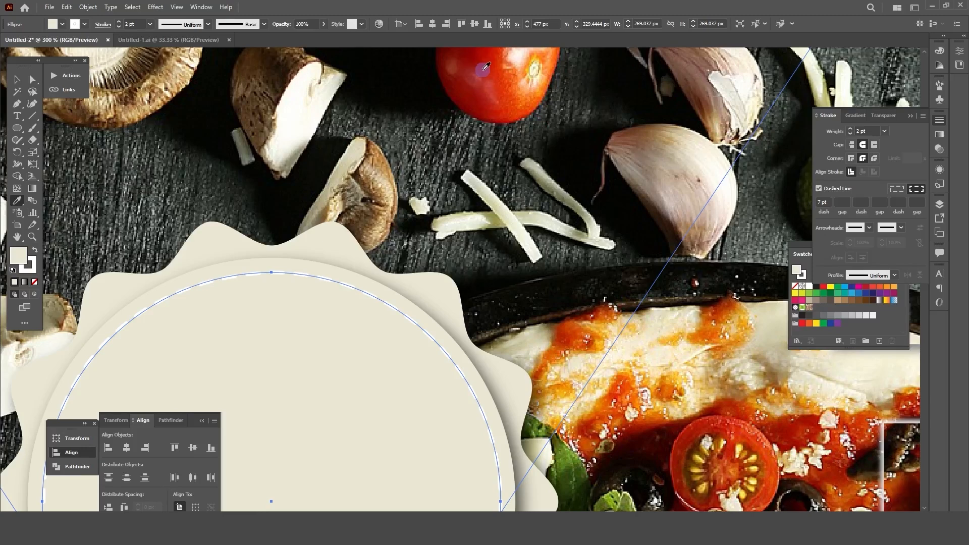
key("slash")
left_click(29, 268)
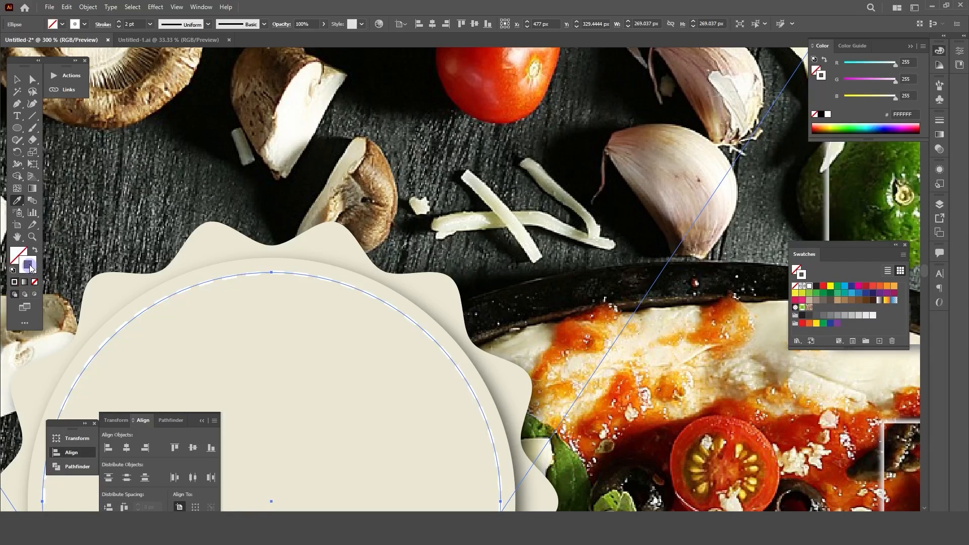
left_click(480, 65, "shift")
left_click(480, 66, "shift")
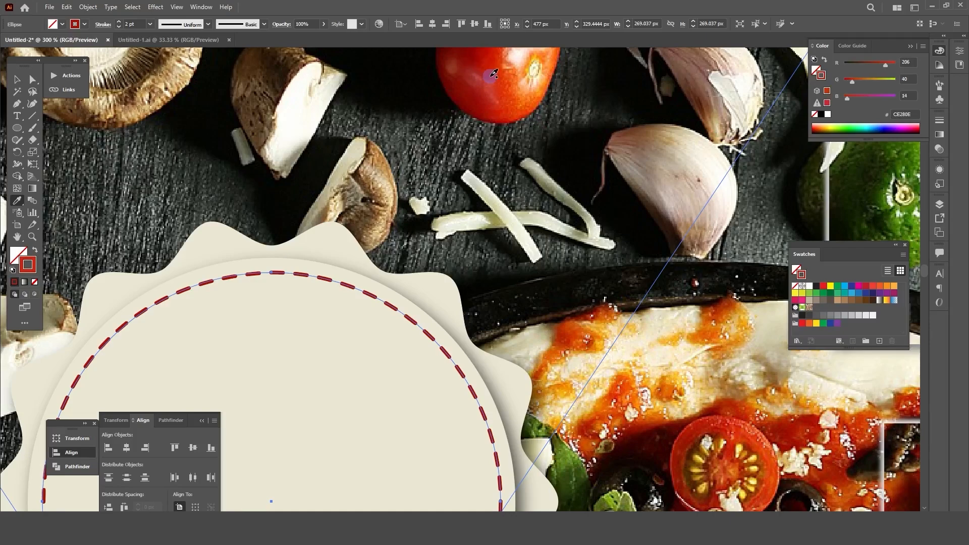
Recolour the dashed stroke with an orange sampled from the pizza's sauce and deselect the circle
key("ctrl+minus")
key("ctrl+minus")
scroll(575, 259, "up", 1)
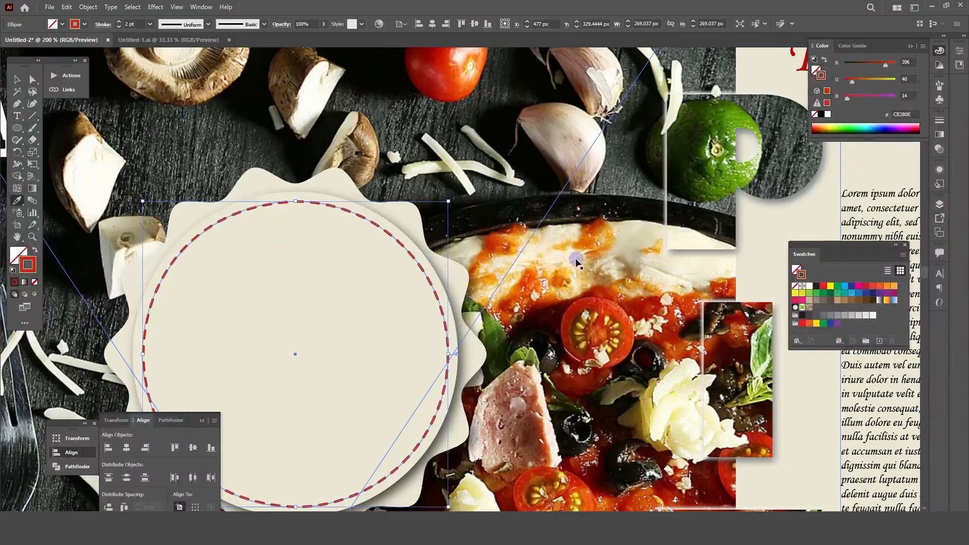
left_click(514, 246, "shift")
scroll(506, 218, "down", 2)
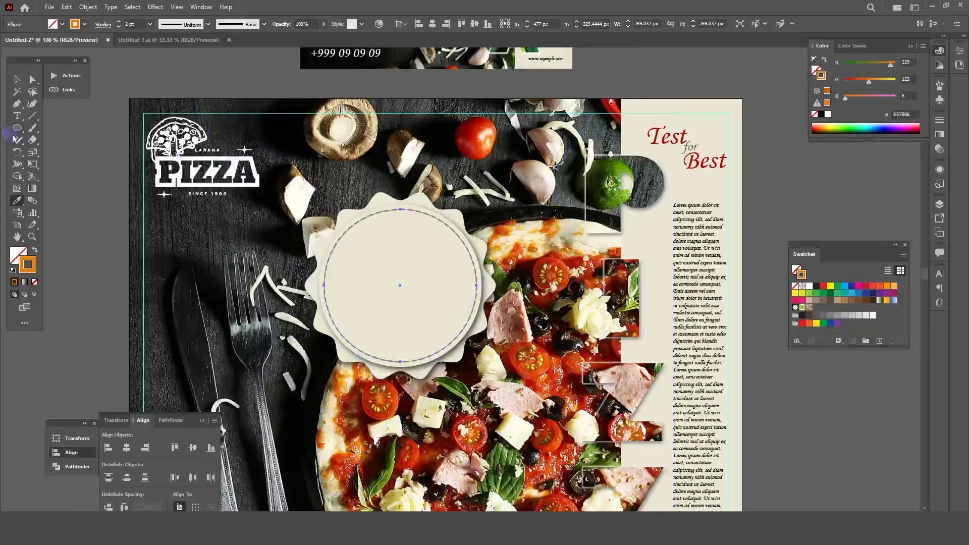
left_click(17, 79)
scroll(342, 204, "down", 1)
left_click(645, 156)
Add the text 30% inside the badge's dashed ring and select all of its characters
scroll(645, 156, "up", 3)
scroll(629, 155, "up", 2)
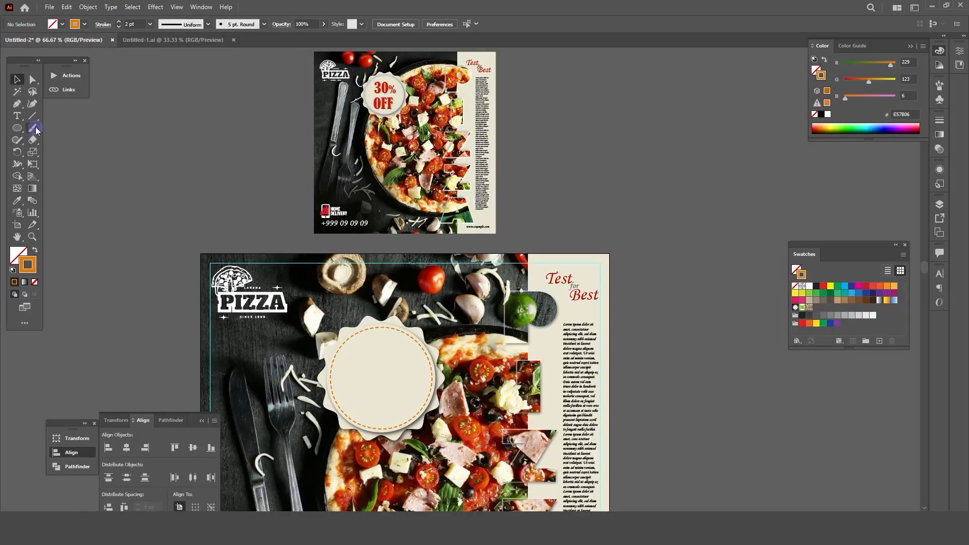
left_click(19, 117)
left_click(222, 202)
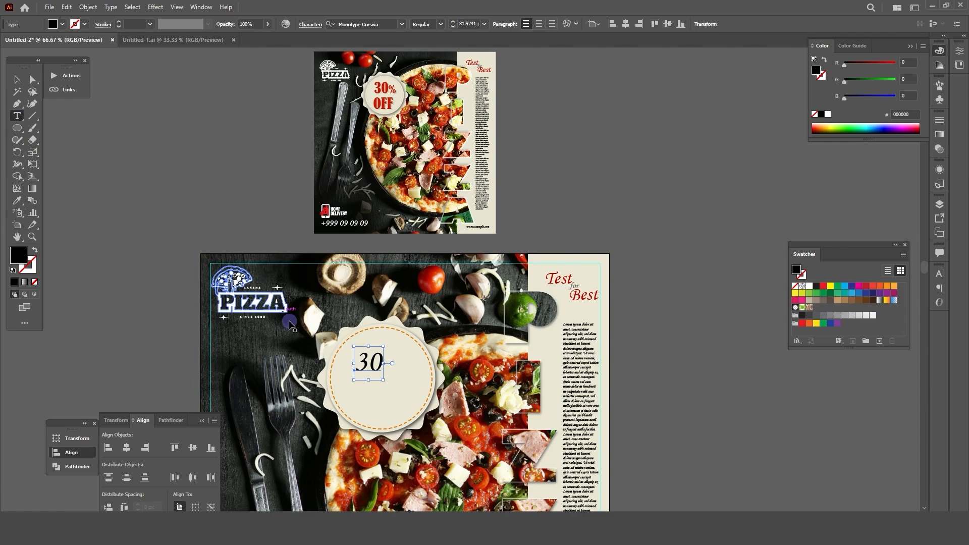
key("ctrl+plus")
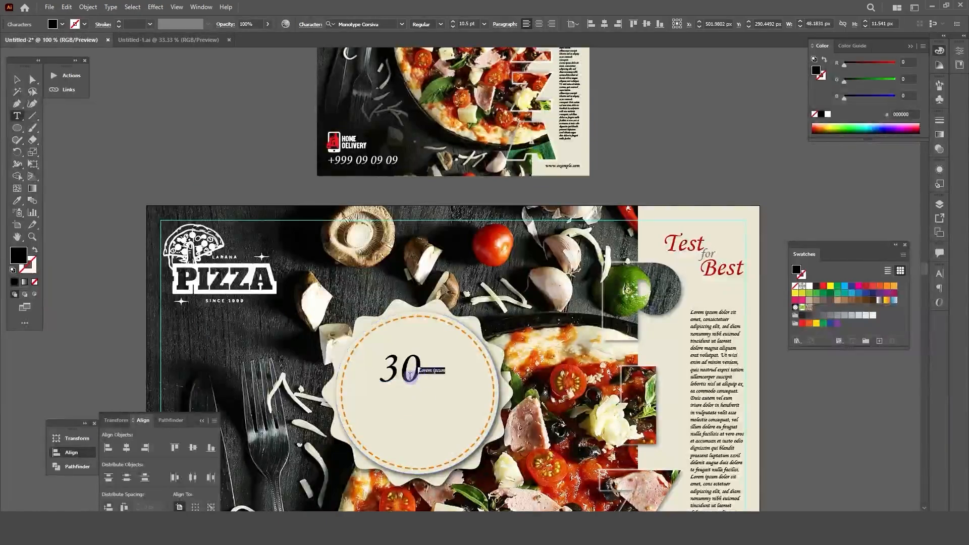
type("%")
key("ctrl+a")
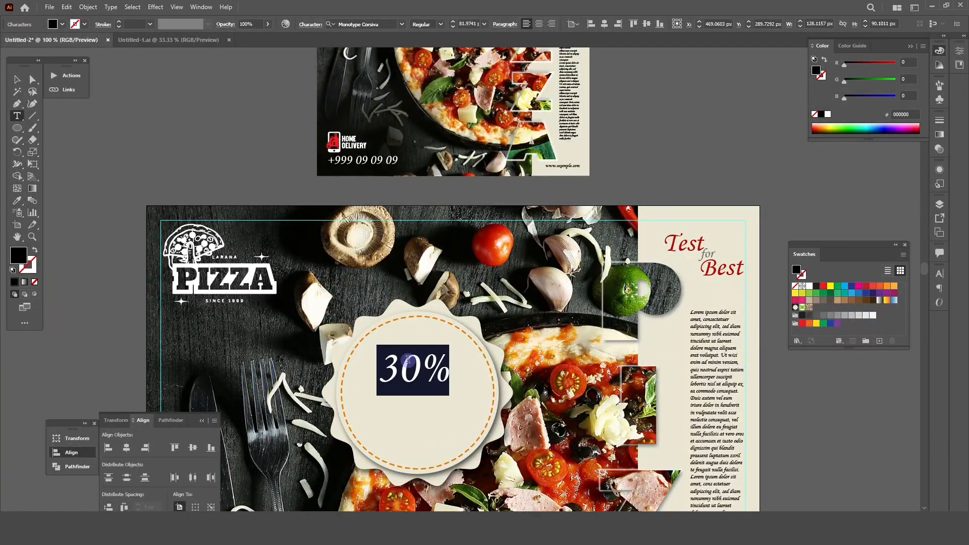
Set the font of the 30% text to Bernard MT Condensed
left_click(390, 24)
type("bema")
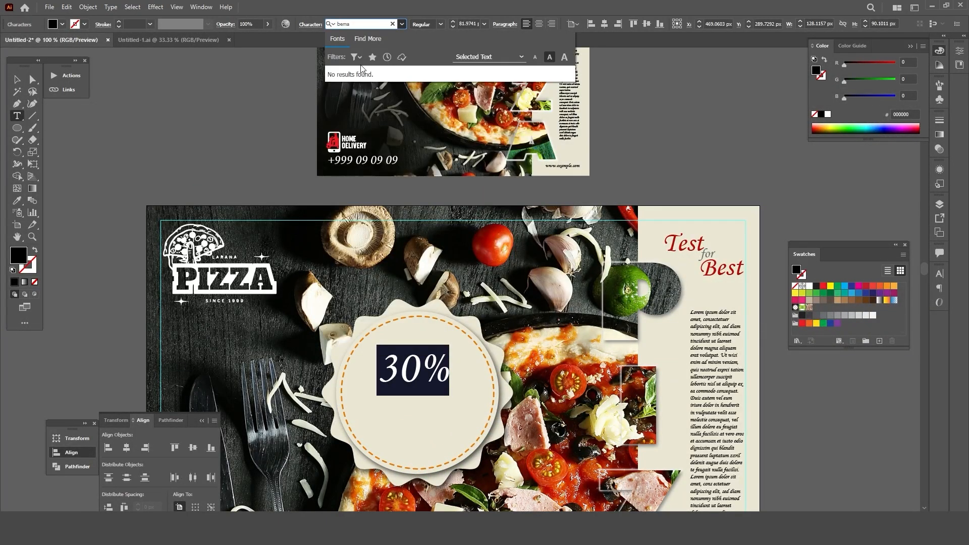
key("BackSpace")
key("BackSpace")
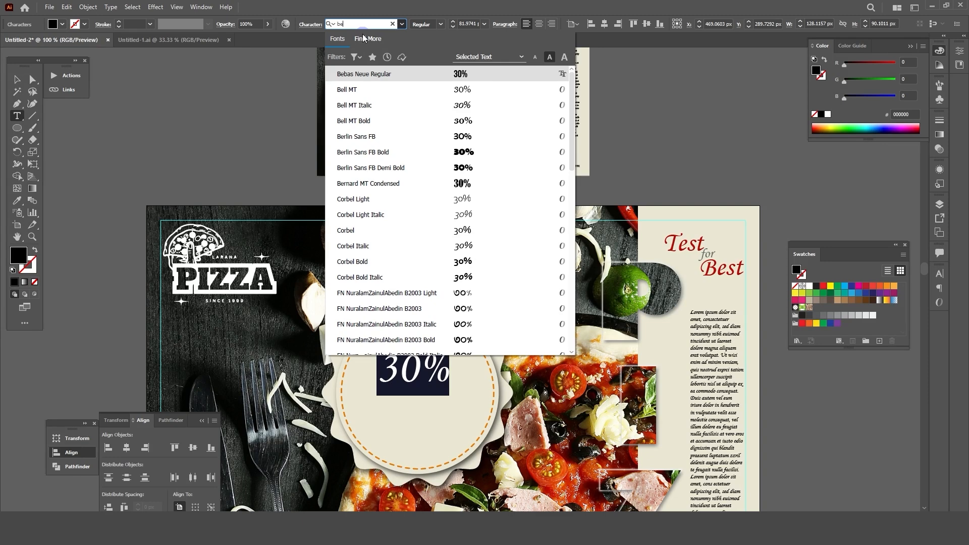
left_click(368, 183)
scroll(444, 334, "down", 3)
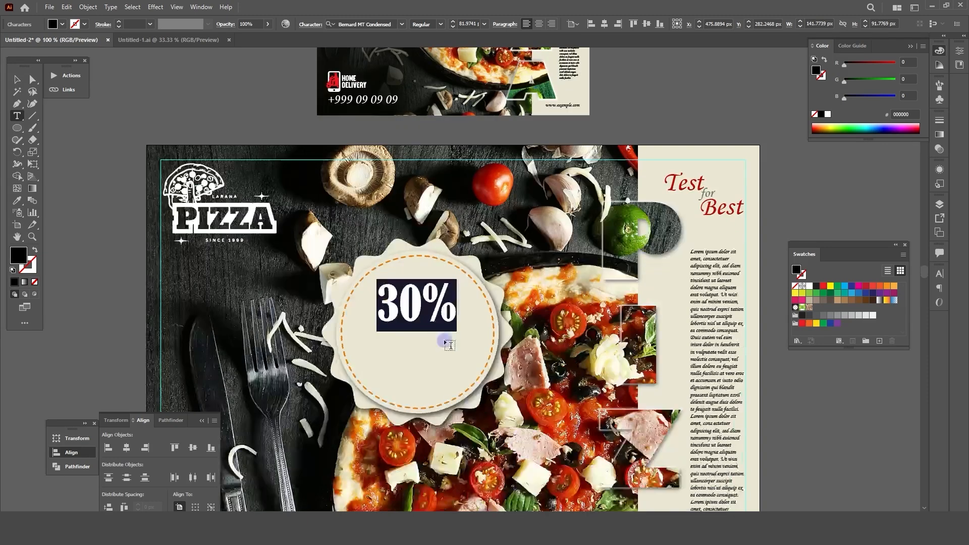
Enlarge the 30% text to about 113 pt and reduce the size of its percent sign
key("Escape")
left_click_drag(442, 317, 444, 327)
double_click(462, 327)
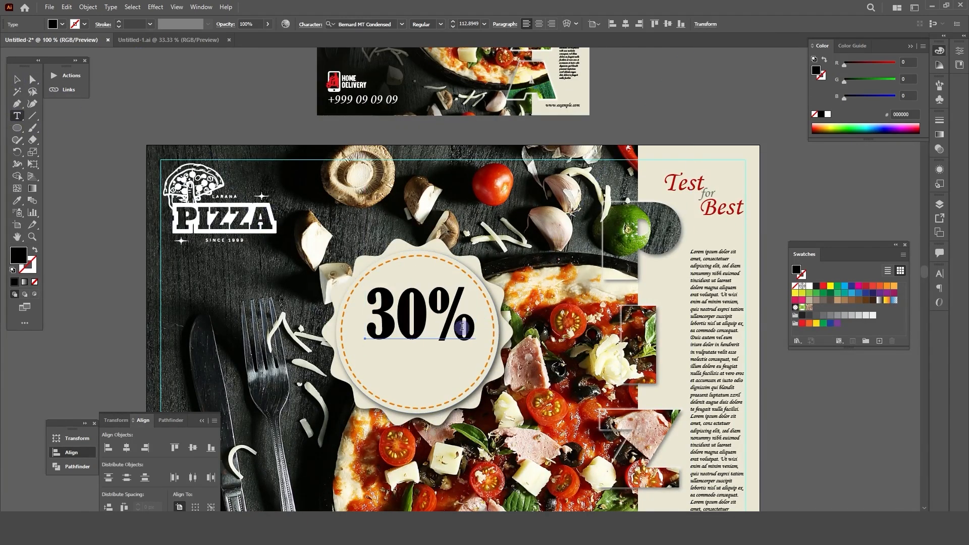
double_click(430, 309)
left_click(485, 24)
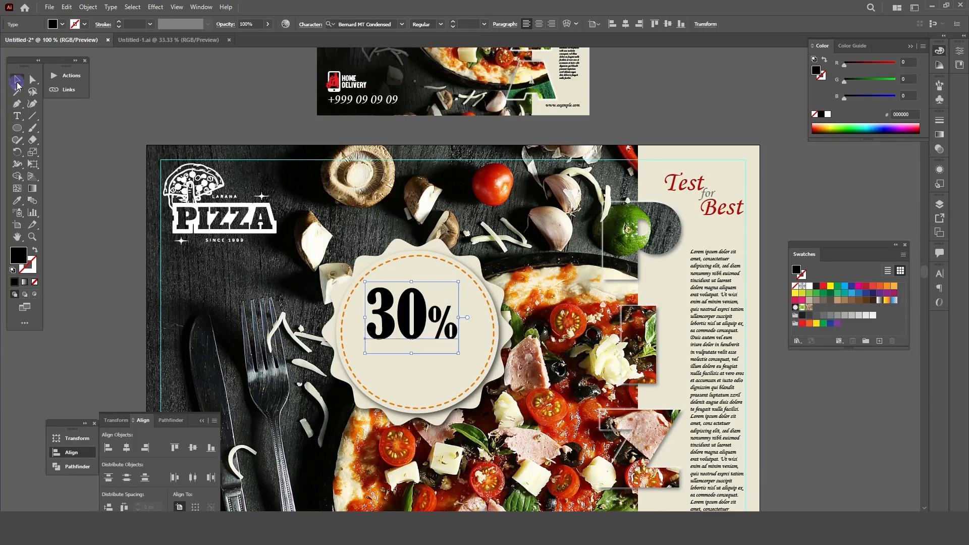
Colour the 30% text with red sampled from the tomato in the photo
key("Escape")
scroll(366, 331, "down", 2, "alt")
left_click(399, 357)
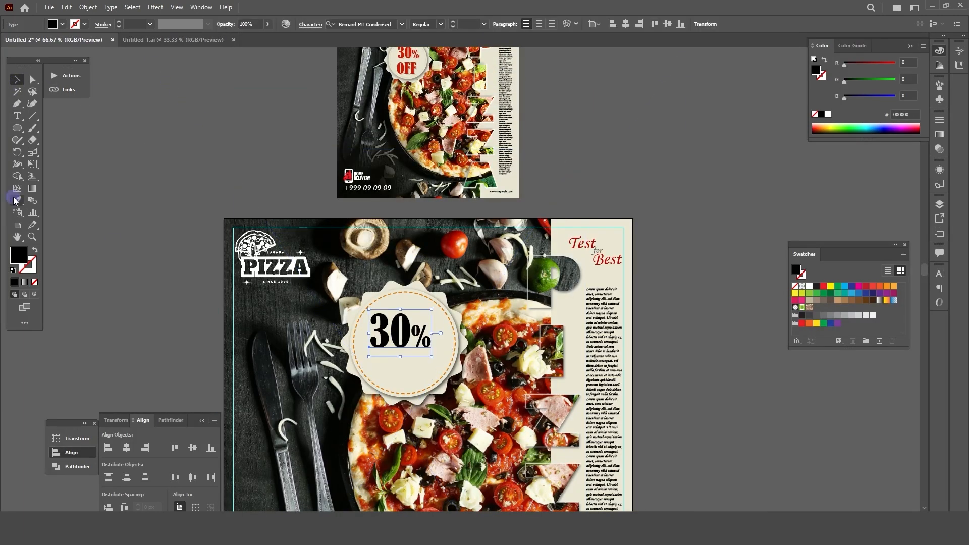
key("i")
scroll(441, 230, "up", 2, "alt")
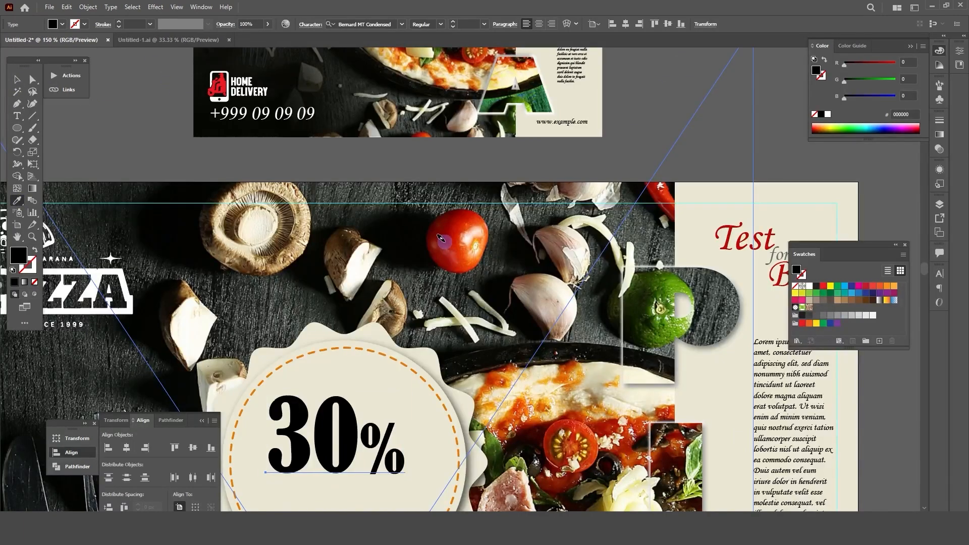
left_click(459, 251)
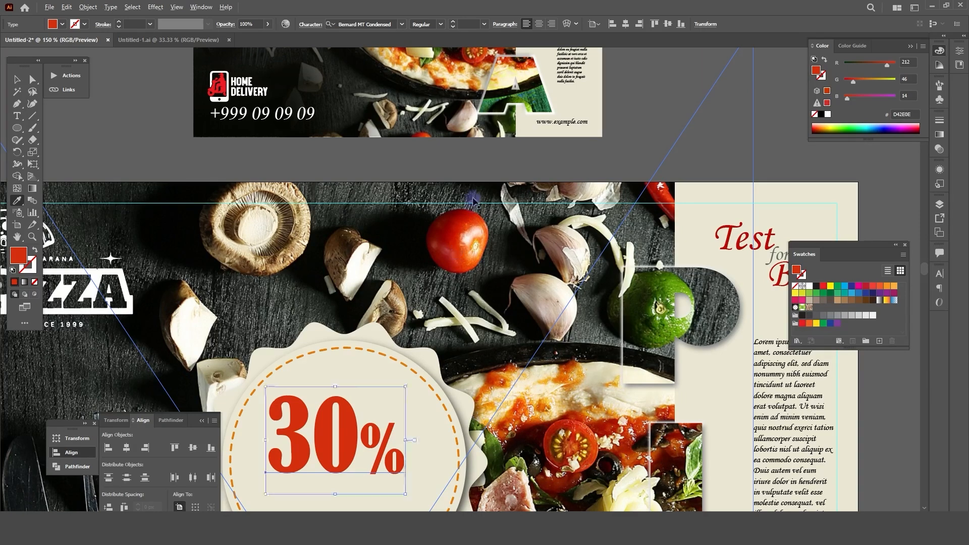
Add a matching red text "Off" directly below 30% in the badge and set it to All Caps
key("ctrl+0")
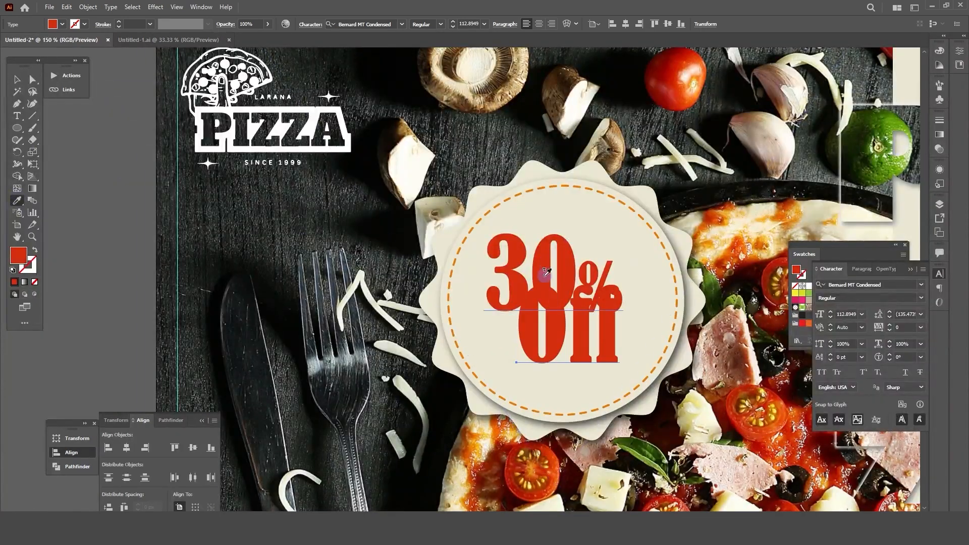
left_click_drag(596, 341, 589, 354)
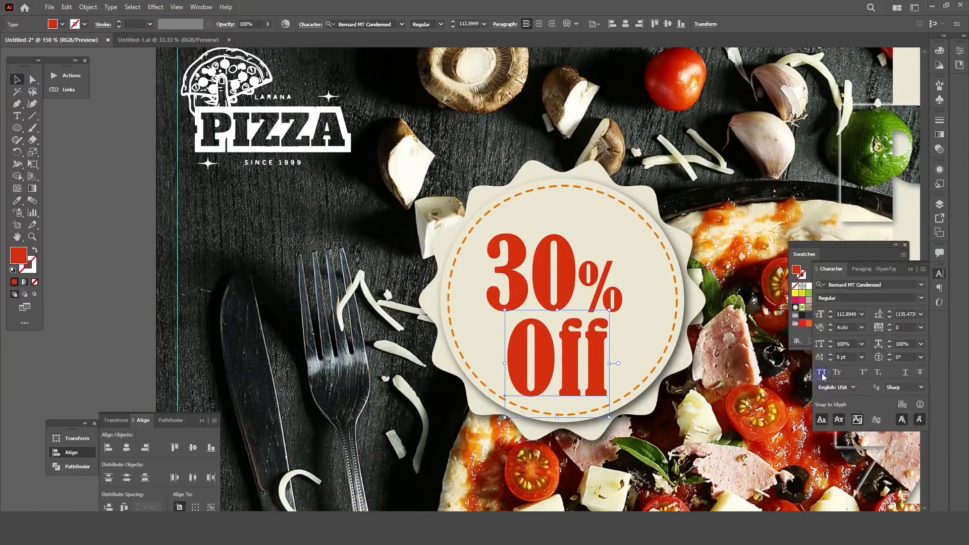
double_click(590, 354)
key("ctrl+a")
key("ctrl+shift+k")
key("Escape")
Scale the 30% and OFF texts down together and centre them within the badge
left_click(590, 352, "shift")
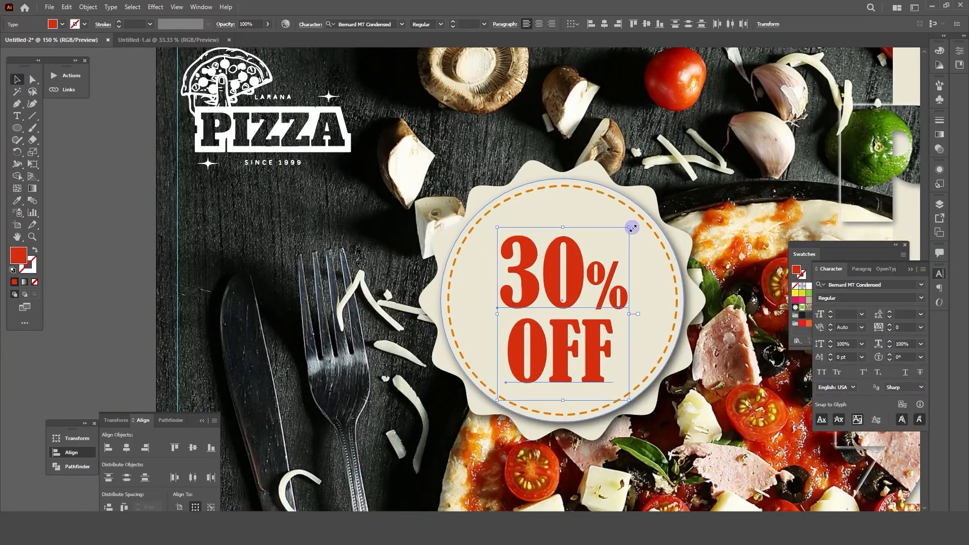
key("ctrl+minus")
key("ctrl+minus")
key("ctrl+minus")
key("ctrl+minus")
key("ctrl+plus")
key("ctrl+plus")
key("ctrl+plus")
key("ctrl+plus")
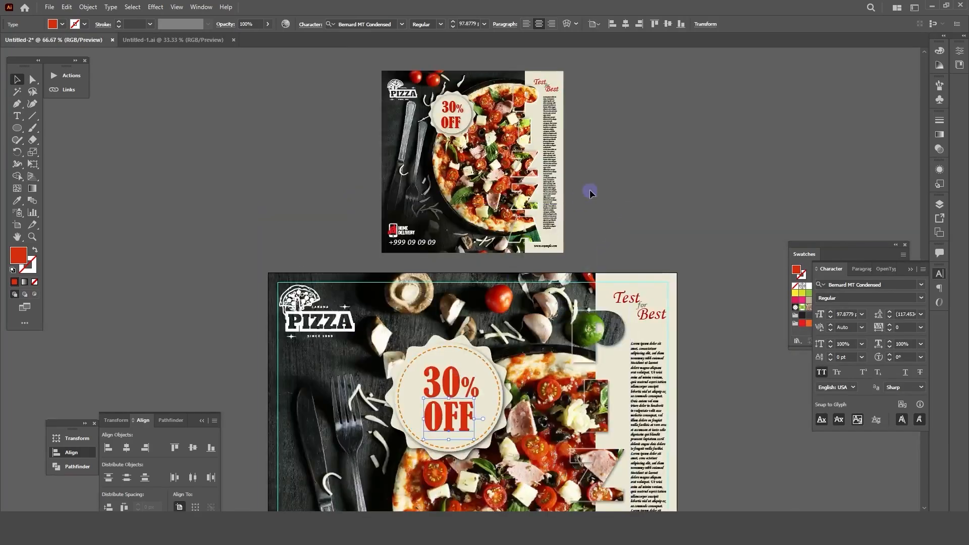
Examine the shadow behind the 30% OFF text in the reference flyer's badge
scroll(544, 242, "down", 2)
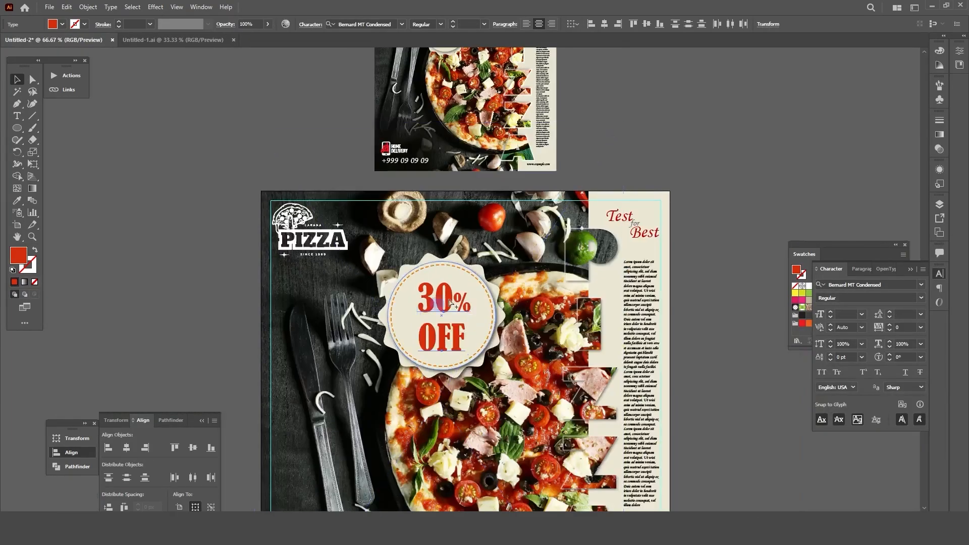
left_click(641, 191)
scroll(641, 190, "down", 2)
scroll(436, 168, "up", 6)
scroll(436, 168, "up", 3)
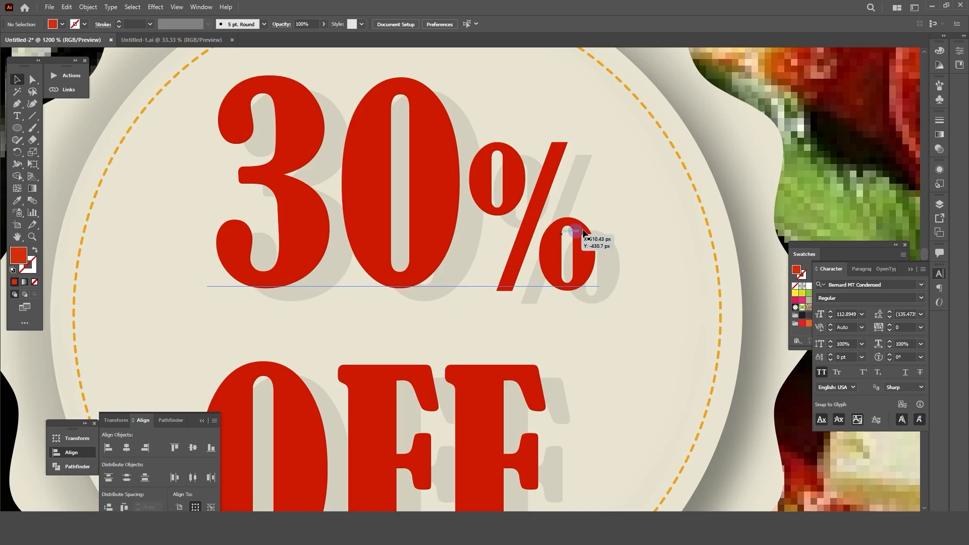
scroll(530, 247, "down", 3)
scroll(536, 251, "down", 3)
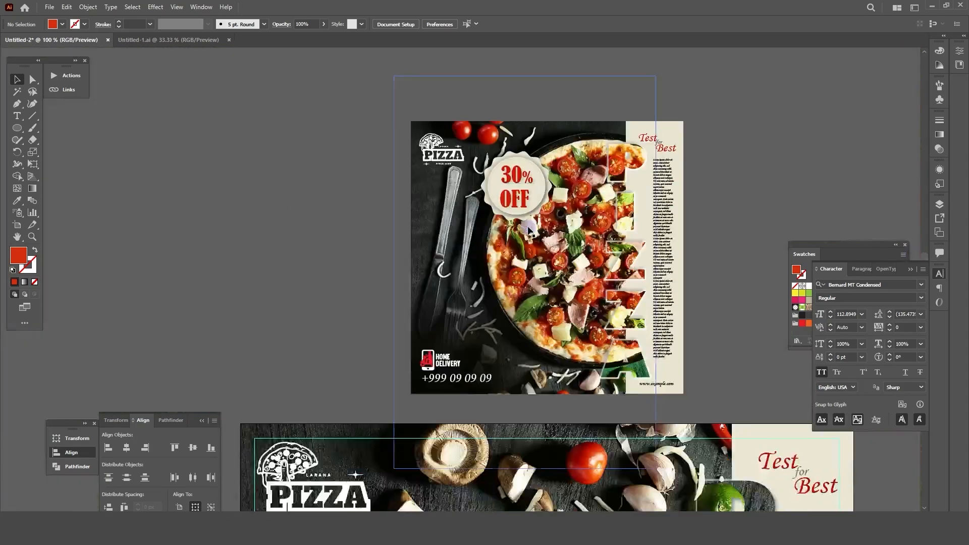
scroll(510, 354, "up", 2)
scroll(510, 354, "down", 3)
scroll(505, 329, "up", 2)
Group the 30% and OFF texts and make a duplicate of the group offset down and to the right
left_click(489, 242)
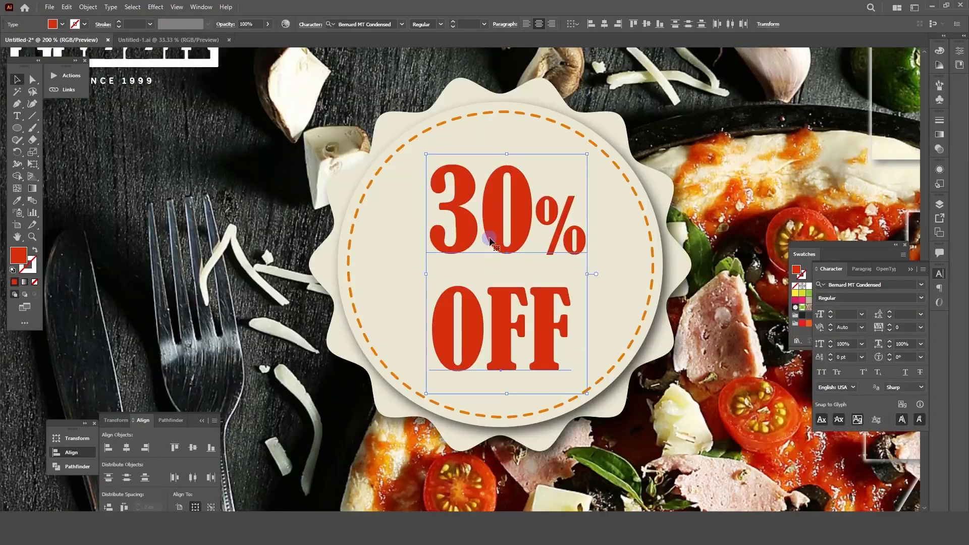
left_click(520, 361)
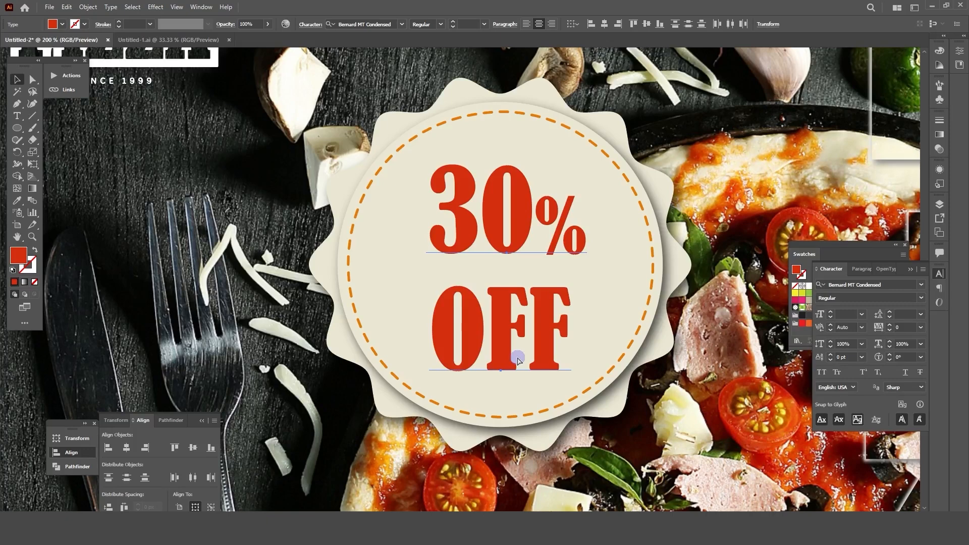
left_click(519, 361)
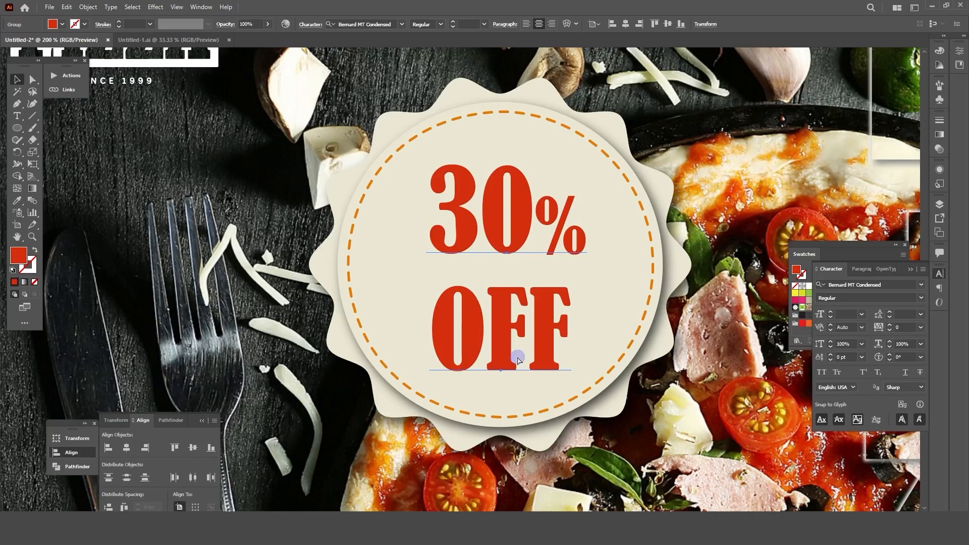
scroll(407, 264, "down", 1)
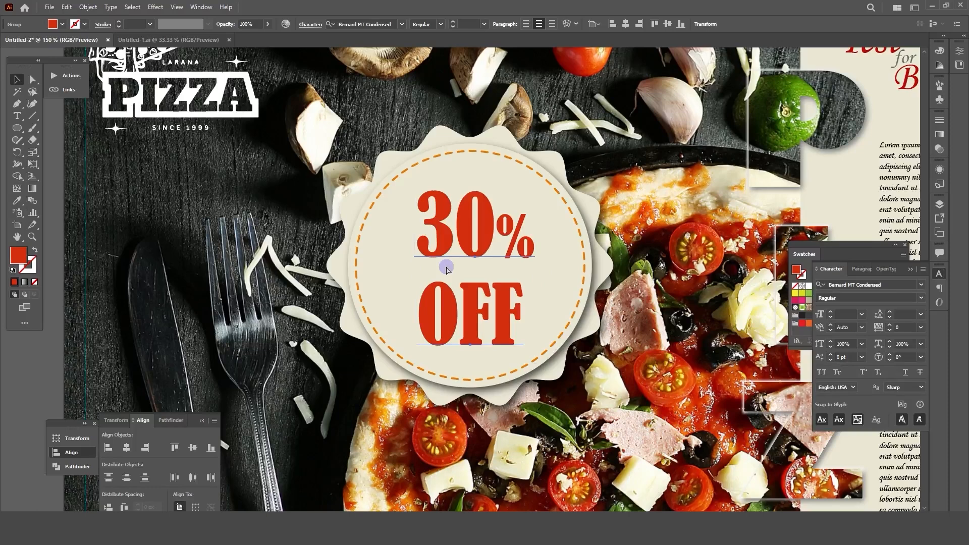
left_click(453, 273)
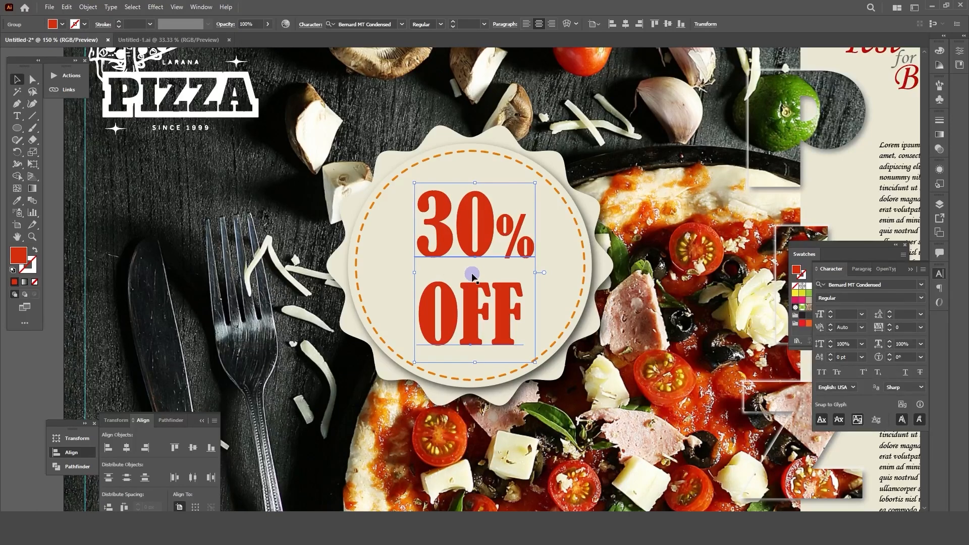
key("alt+shift+Down")
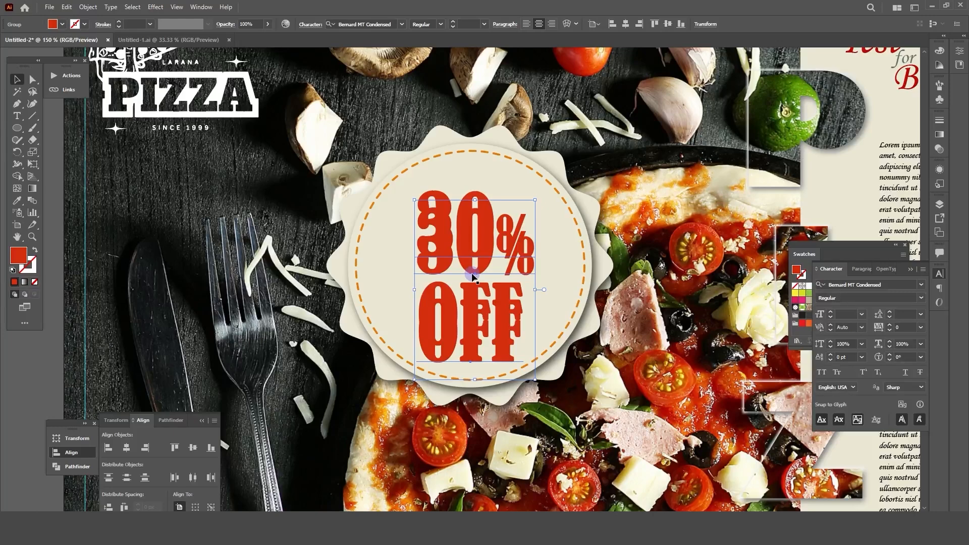
key("shift+Right")
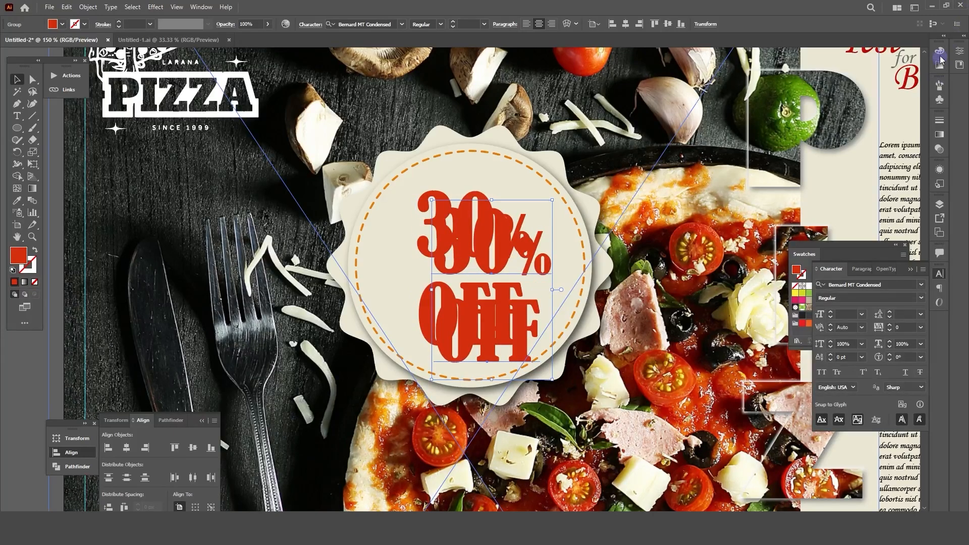
Fill the duplicate 30% OFF group with black, switch its colour mode to Grayscale and lighten it to a mid grey
left_click(940, 52)
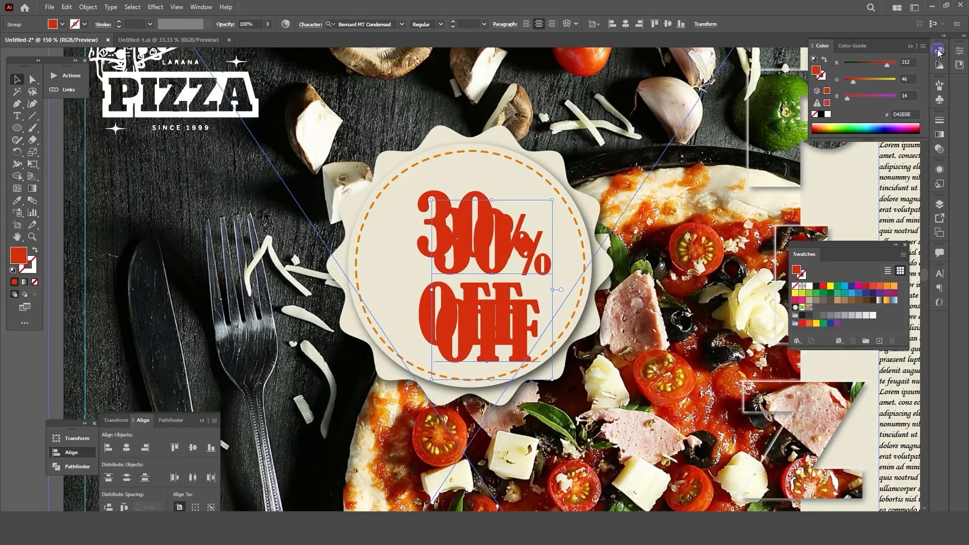
left_click(821, 115)
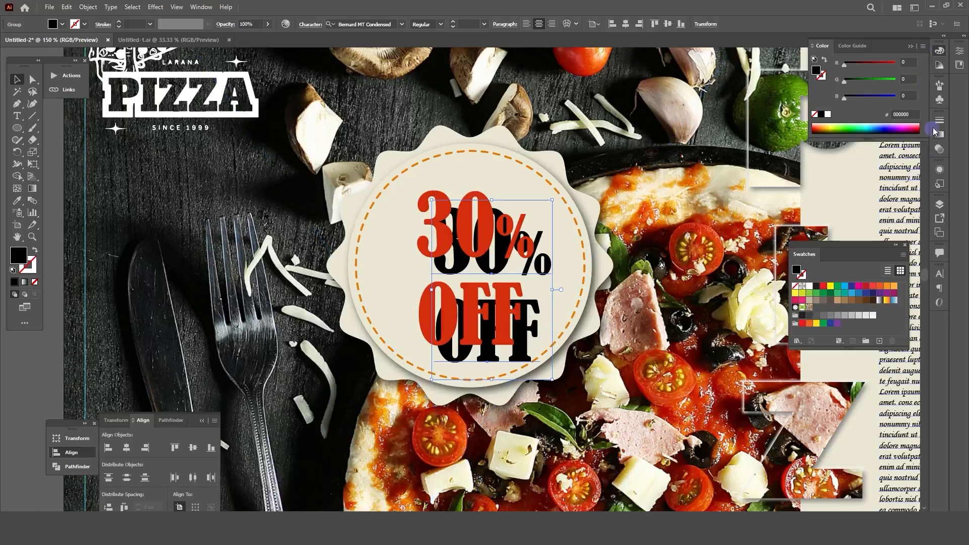
left_click(923, 46)
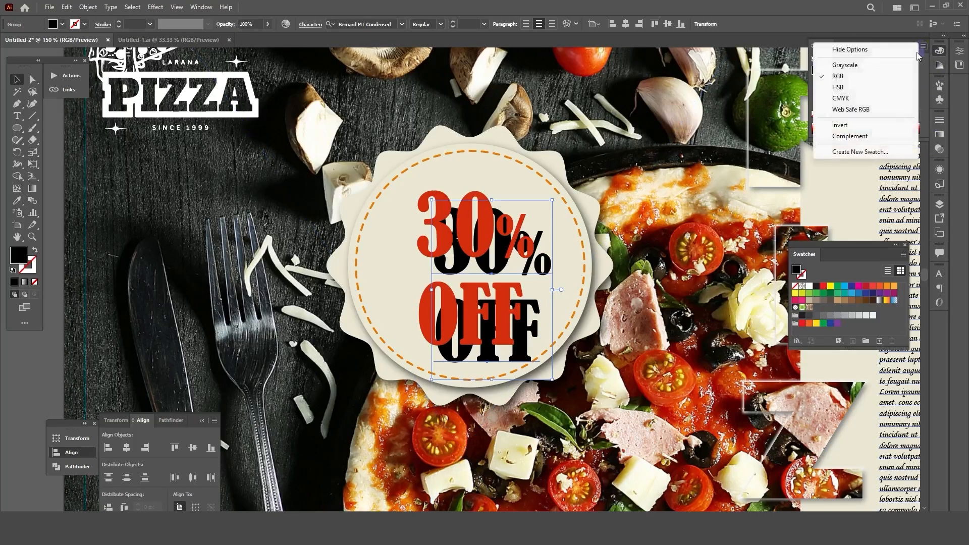
left_click(846, 65)
left_click(864, 65)
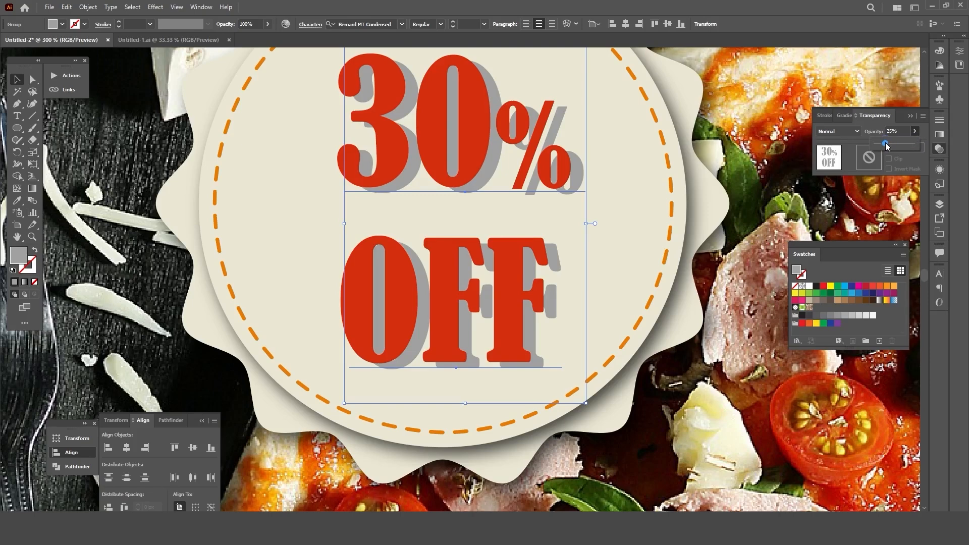
Lower the grey 30% OFF copy's opacity to about 25% as a soft shadow behind the red text, and deselect it
left_click_drag(888, 146, 890, 146)
key("ctrl+minus")
key("ctrl+minus")
key("ctrl+minus")
key("ctrl+minus")
key("ctrl+minus")
left_click(645, 232)
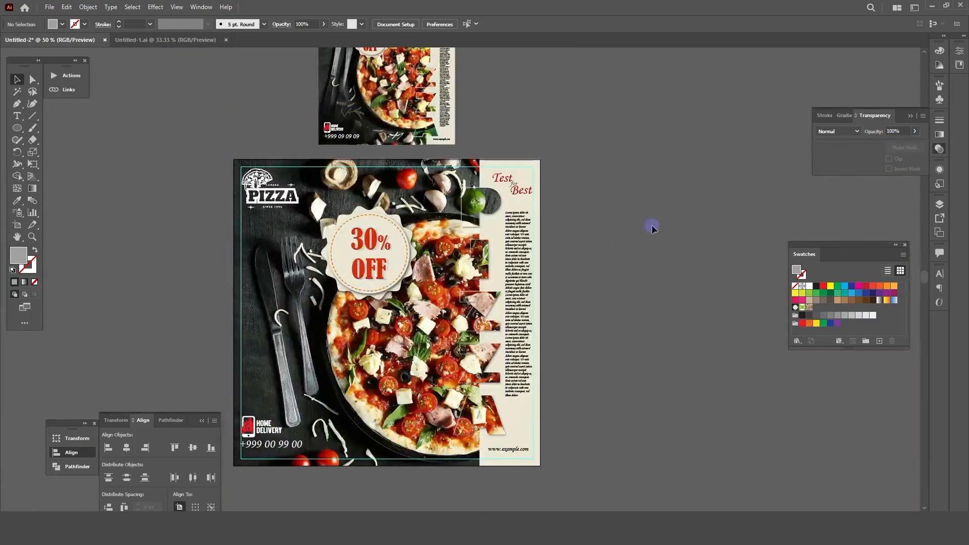
Compare the whole flyer with the reference above it, checking the badge, heading, body text and PIZZA lettering
scroll(619, 233, "down", 1)
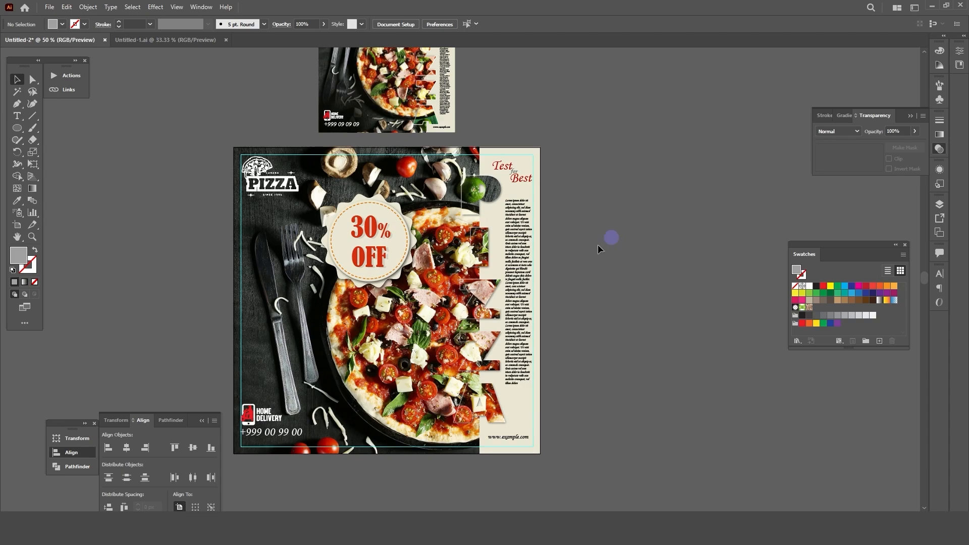
scroll(256, 396, "down", 6)
scroll(272, 353, "up", 3)
scroll(288, 123, "down", 3)
scroll(432, 96, "up", 1)
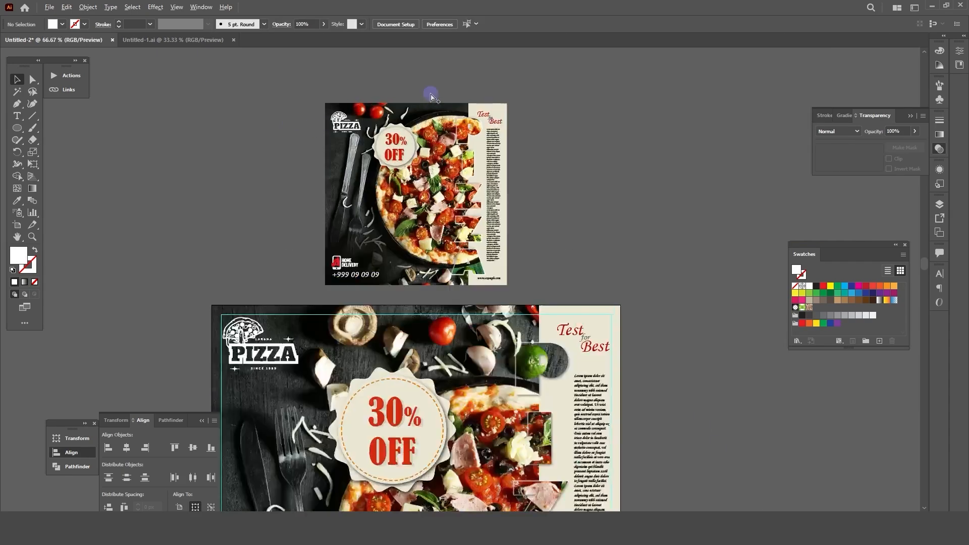
scroll(433, 95, "up", 1)
scroll(303, 126, "up", 1)
scroll(703, 134, "down", 1)
scroll(635, 133, "down", 3)
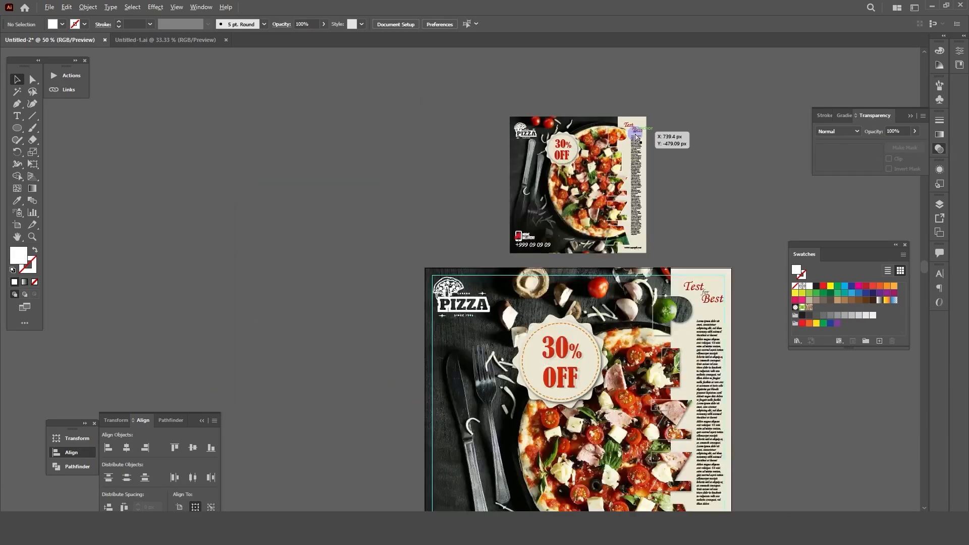
scroll(636, 136, "down", 5)
scroll(684, 121, "up", 1)
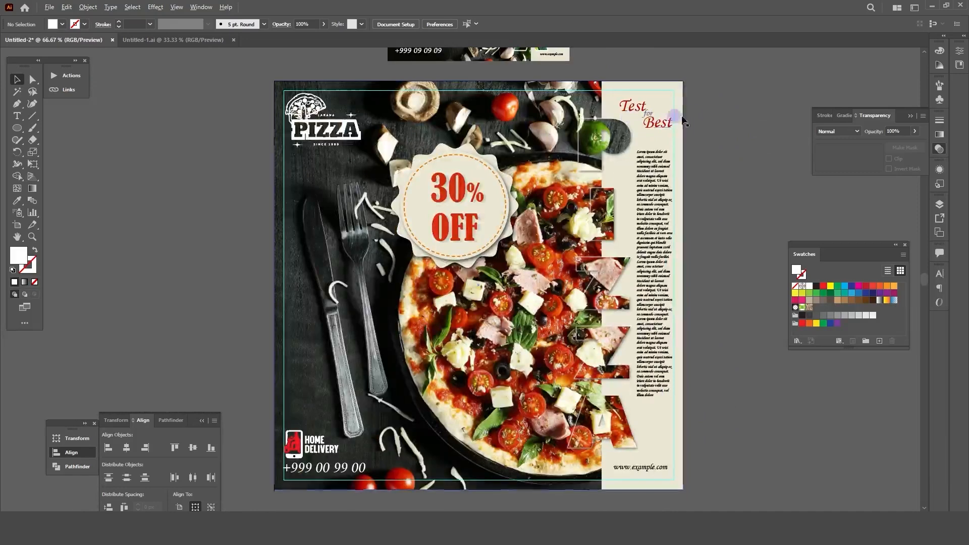
scroll(731, 132, "down", 1)
scroll(707, 177, "down", 1)
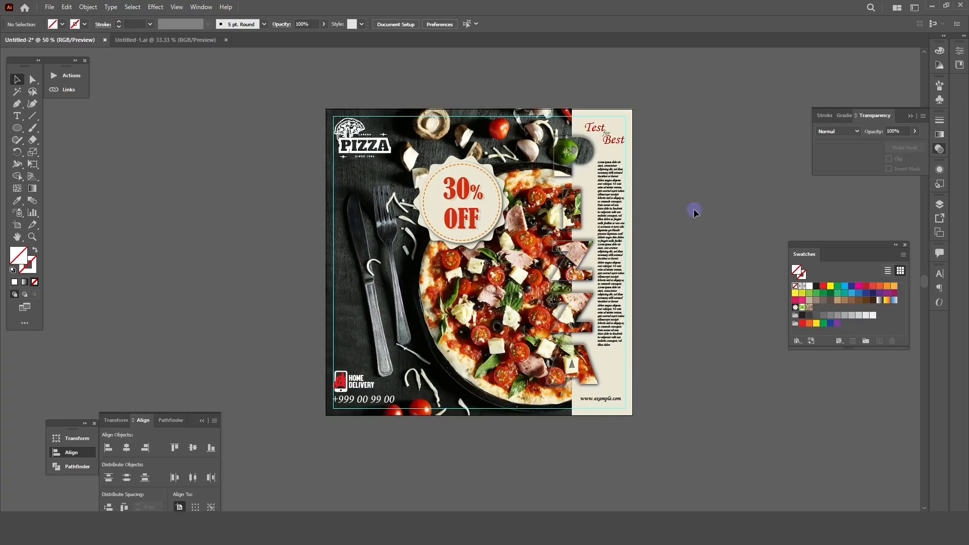